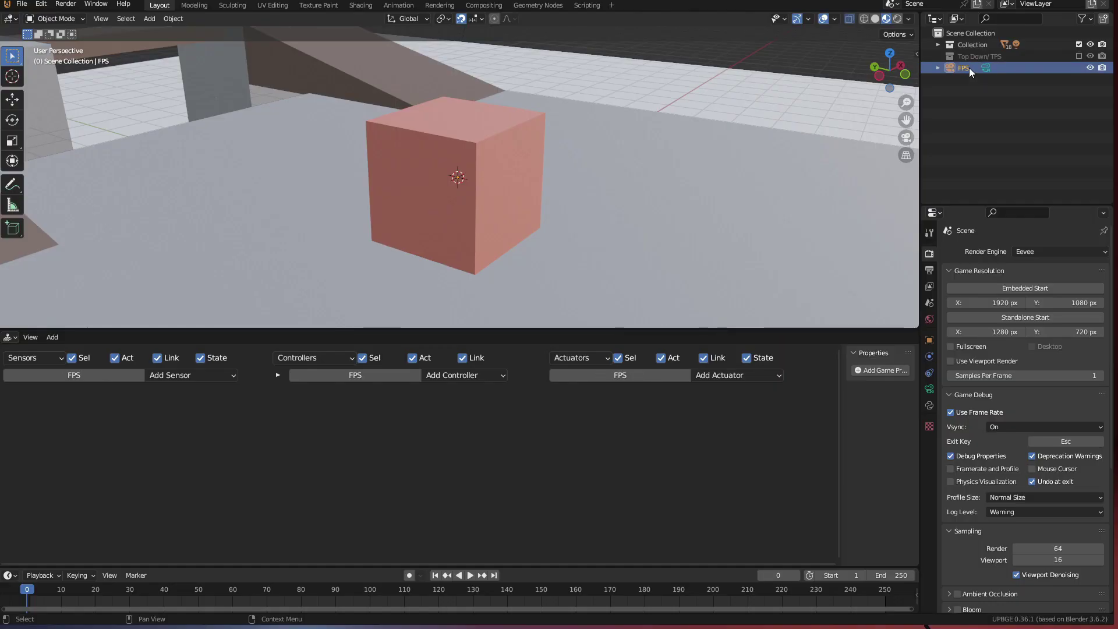
Move the FPS camera up along the global Z axis until it sits above the cube.
{"action": "key", "text": "g"}
{"action": "key", "text": "z"}
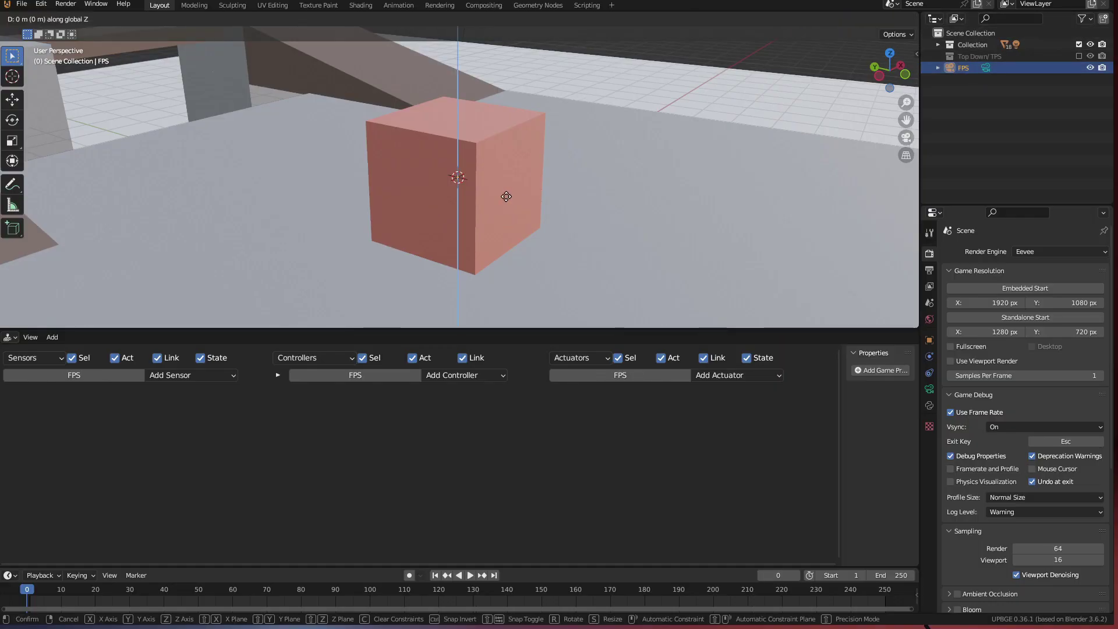
{"action": "left_click", "coordinate": [544, 44]}
{"action": "scroll", "coordinate": [464, 105], "scroll_direction": "down", "scroll_amount": 7}
{"action": "middle_click_drag", "start_coordinate": [466, 105], "coordinate": [435, 122]}
{"action": "scroll", "coordinate": [543, 122], "scroll_direction": "up", "scroll_amount": 2}
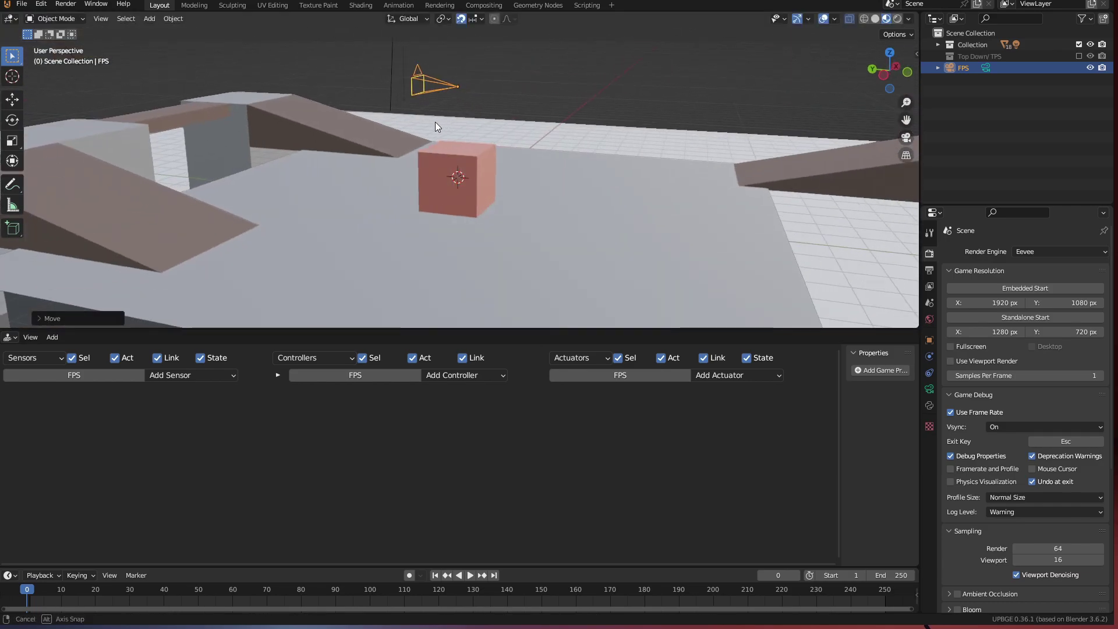
Parent the FPS camera to the cube using Object (Keep Transform).
{"action": "left_click", "coordinate": [482, 182]}
{"action": "key", "text": "ctrl+p"}
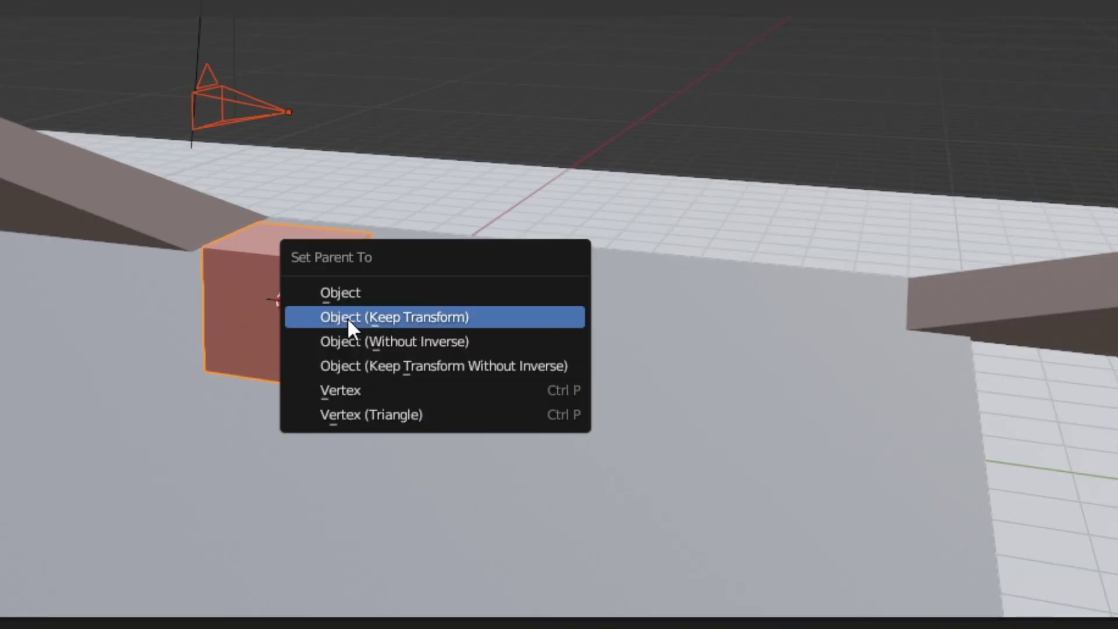
{"action": "left_click", "coordinate": [346, 318]}
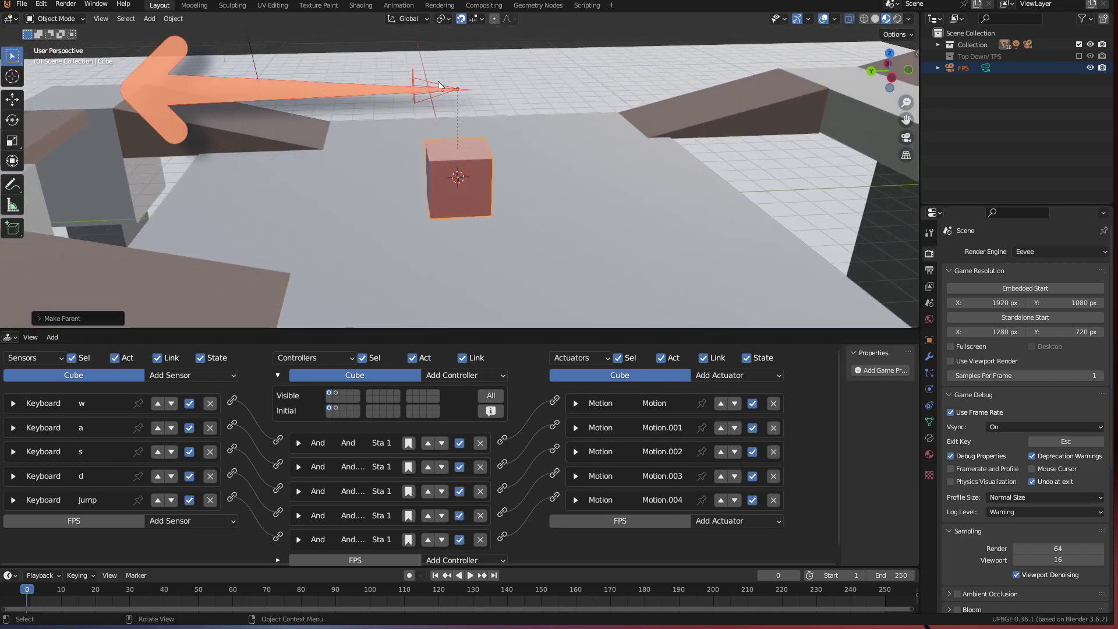
Set the FPS camera's focal length to 25 mm and save the file.
{"action": "left_click", "coordinate": [437, 94]}
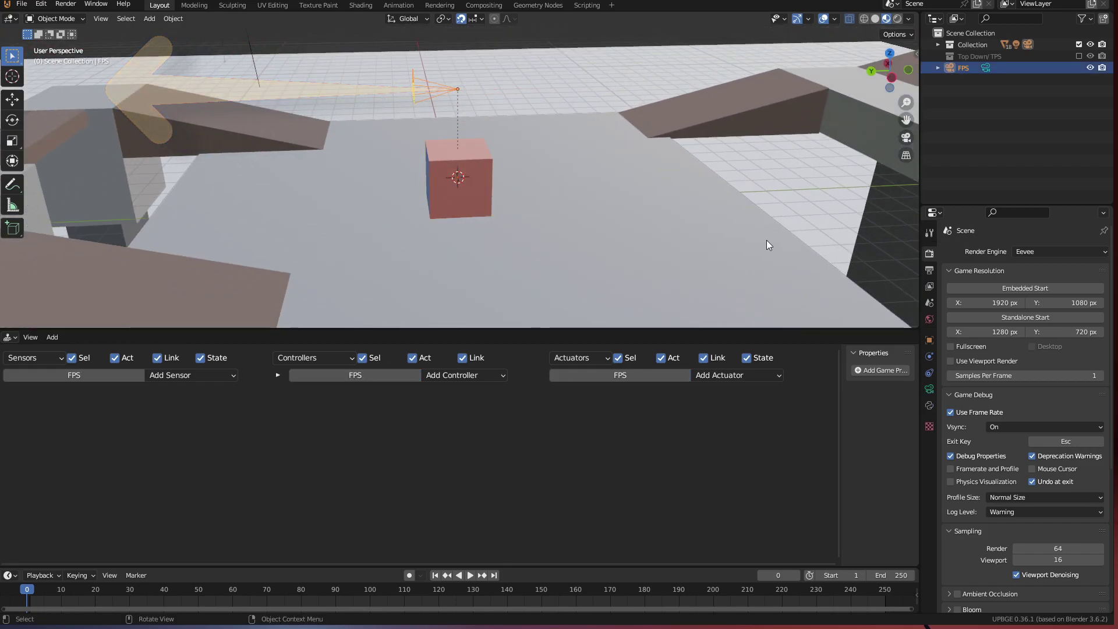
{"action": "left_click", "coordinate": [1047, 324]}
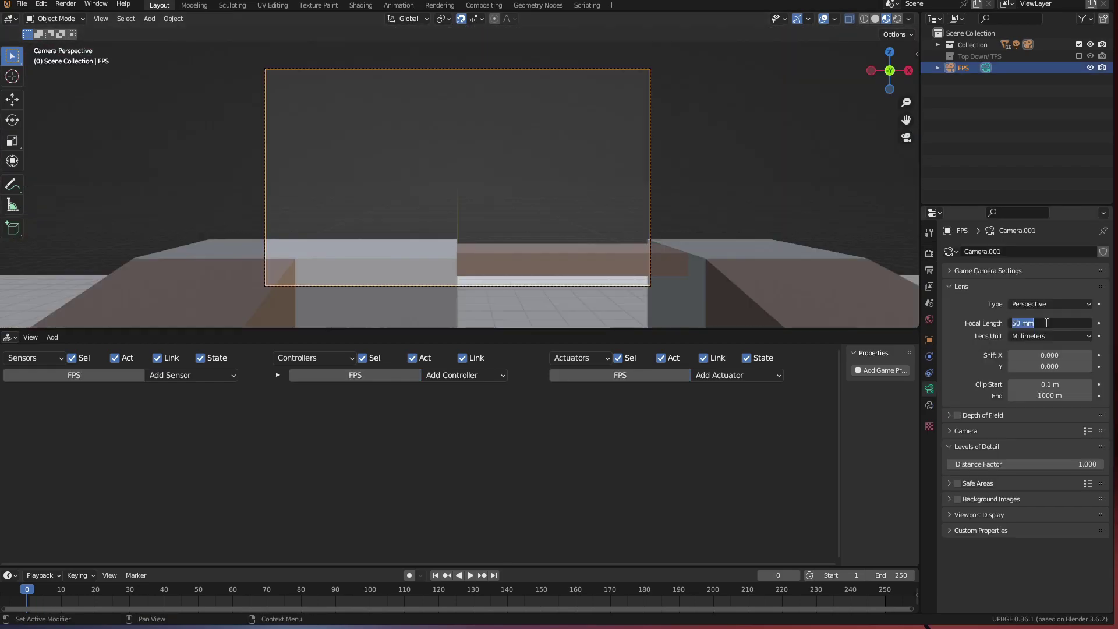
{"action": "type", "text": "25"}
{"action": "key", "text": "Return"}
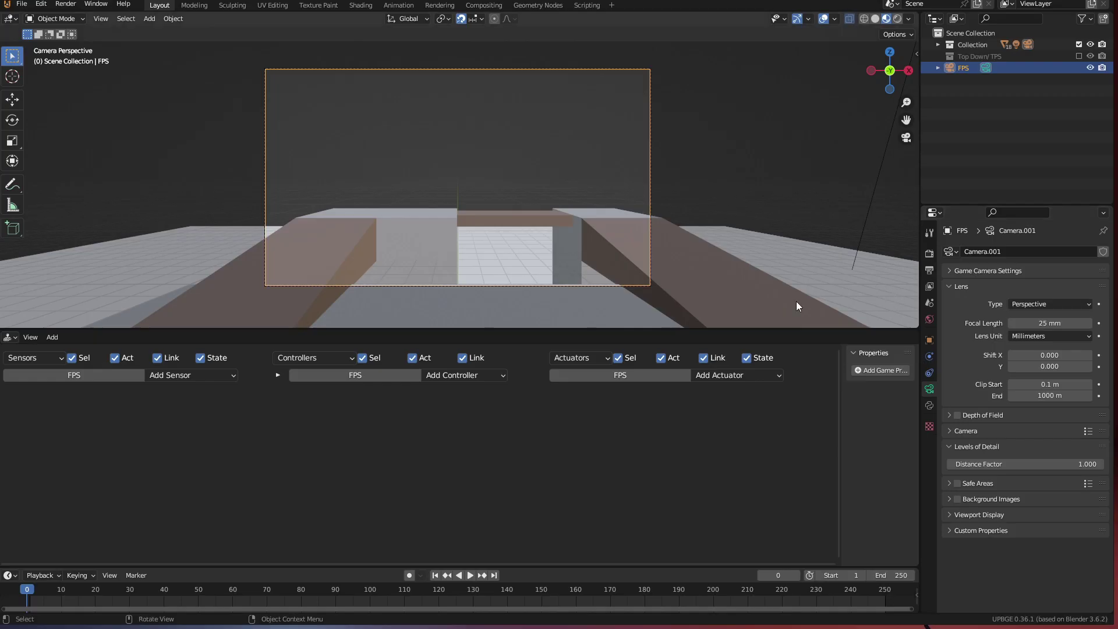
{"action": "key", "text": "ctrl+s"}
Add a Mouse sensor to the FPS camera and set its mouse event to Movement.
{"action": "left_click", "coordinate": [191, 374]}
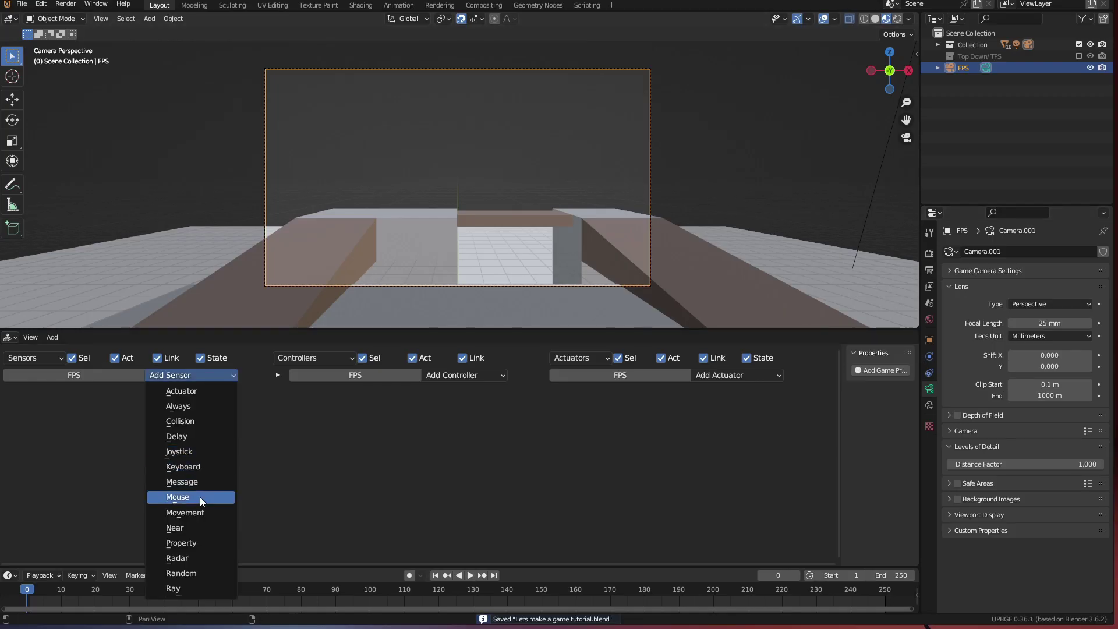
{"action": "left_click", "coordinate": [200, 498]}
{"action": "left_click", "coordinate": [106, 445]}
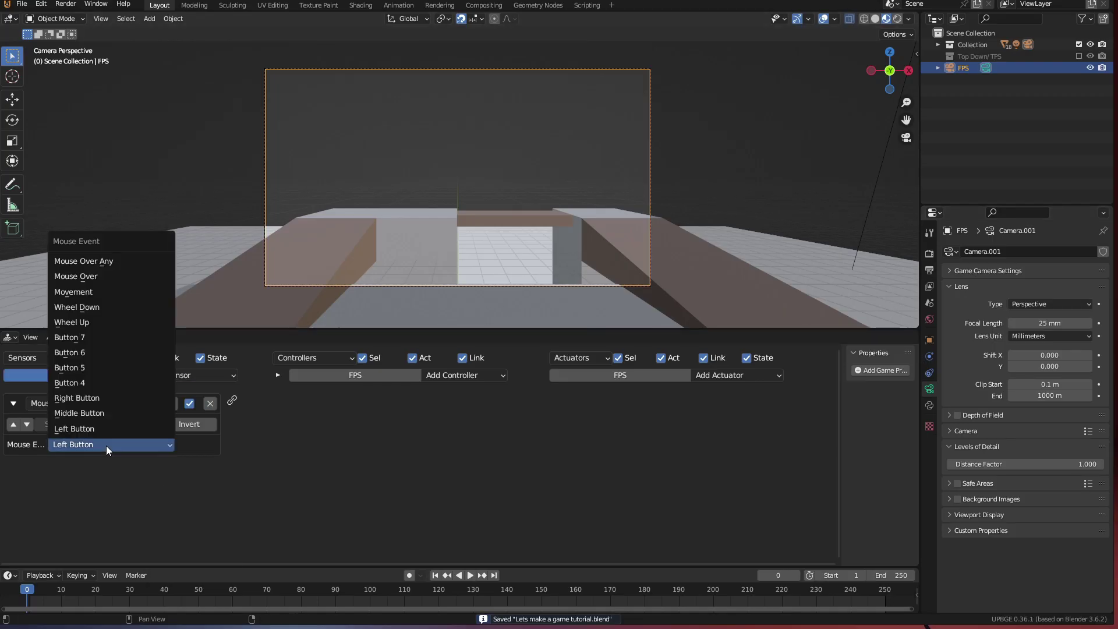
{"action": "left_click", "coordinate": [111, 291]}
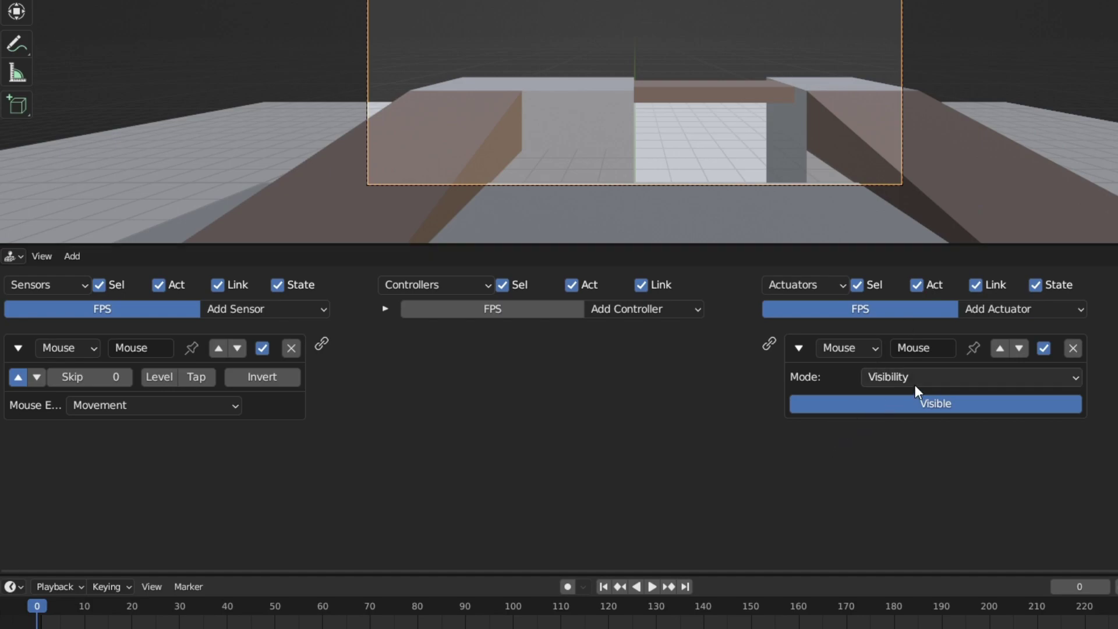
Set the camera's Mouse actuator to Look with Use X Axis off, and link the Mouse sensor to it.
{"action": "left_click", "coordinate": [917, 382]}
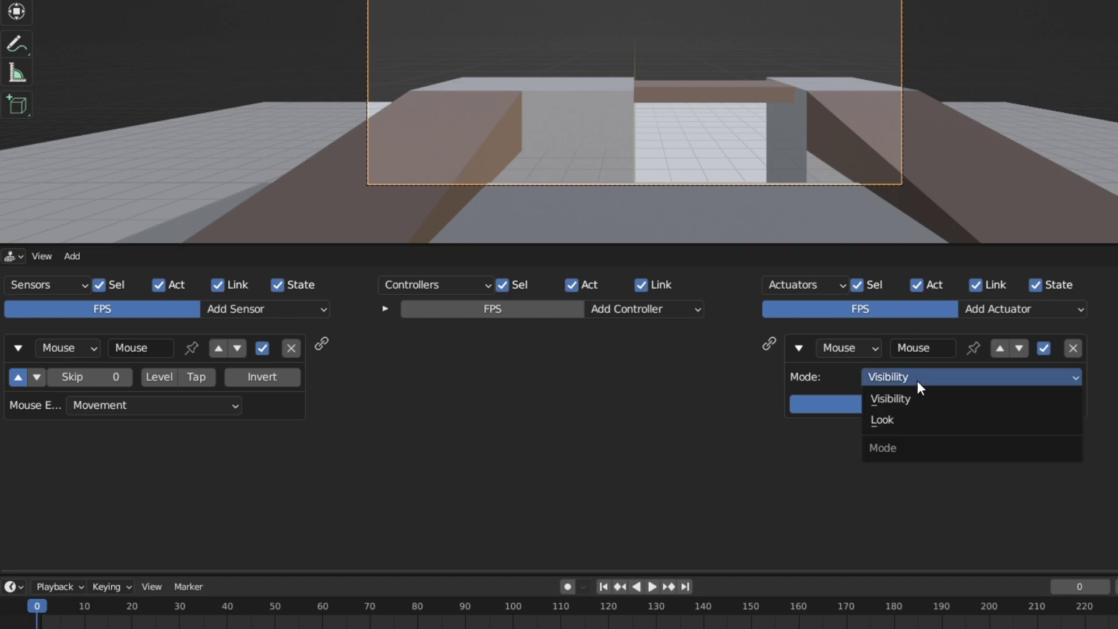
{"action": "left_click", "coordinate": [885, 422]}
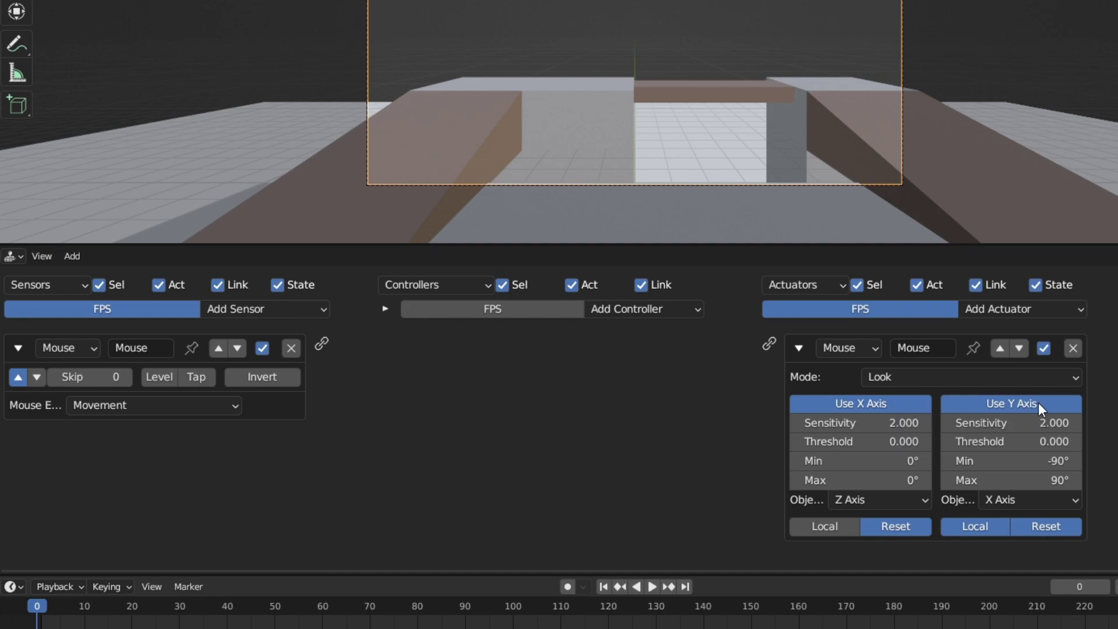
{"action": "left_click", "coordinate": [888, 402]}
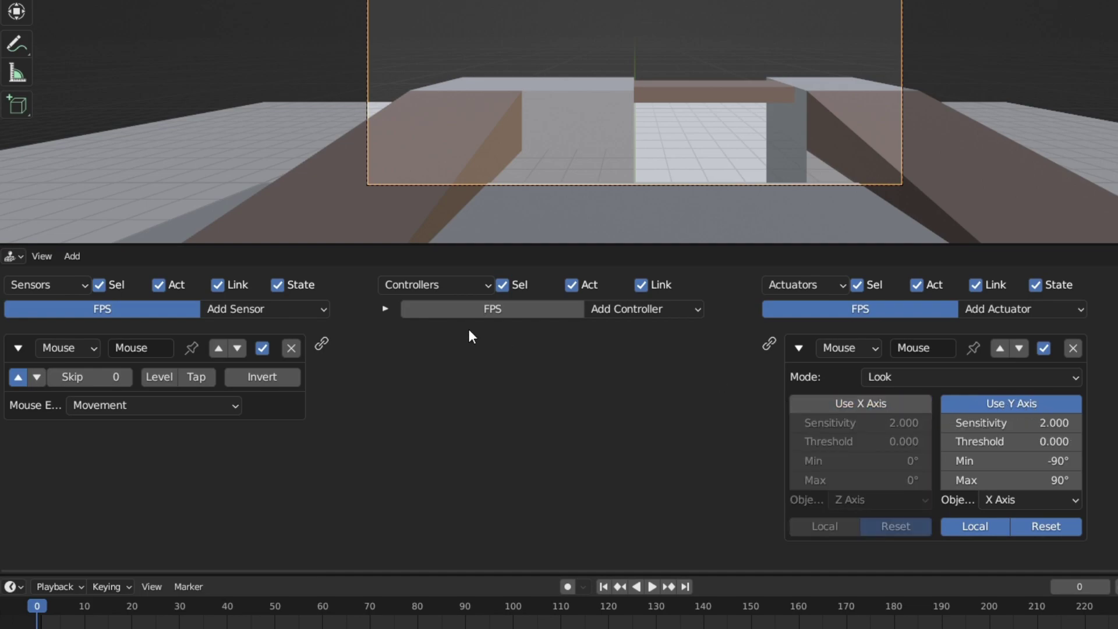
{"action": "left_click_drag", "start_coordinate": [322, 343], "coordinate": [779, 343]}
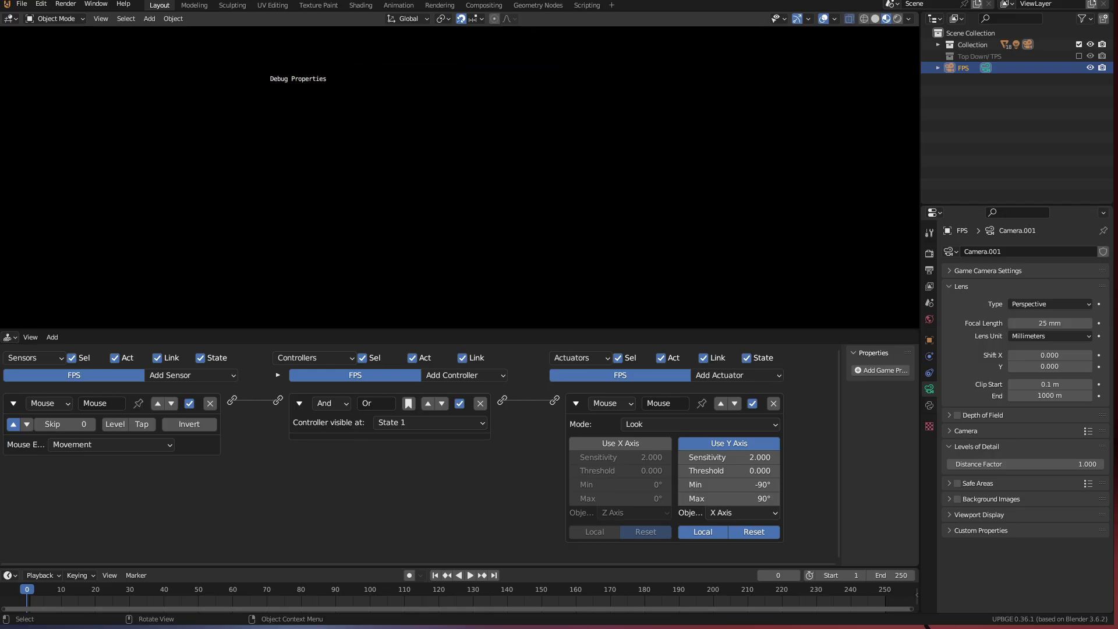
{"action": "key", "text": "Escape"}
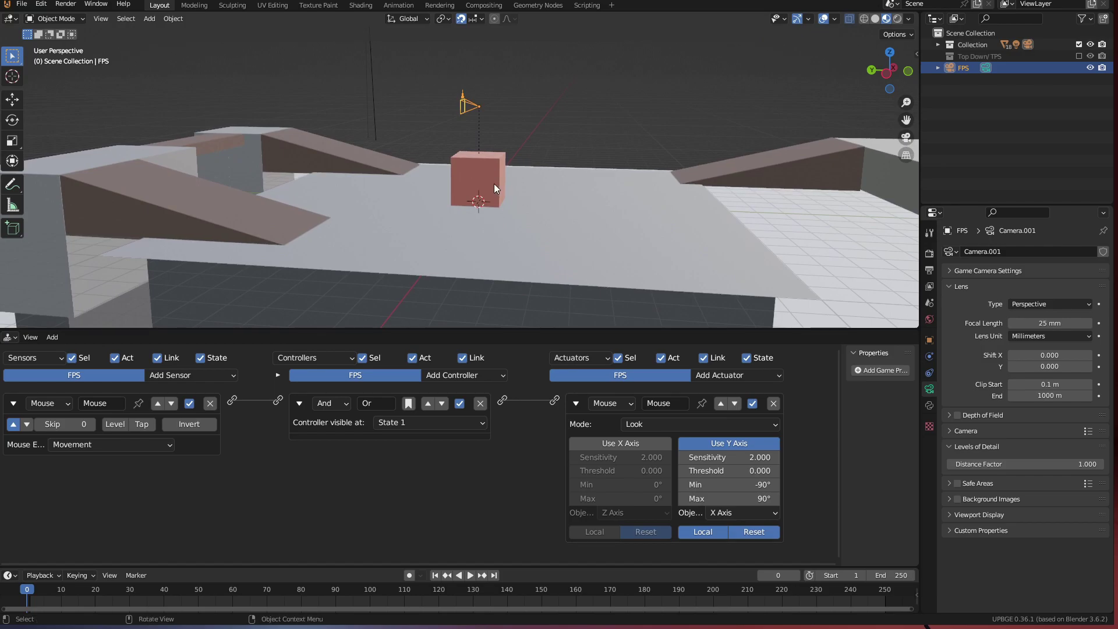
Disable Use Y Axis in the cube's Look actuator and set its Mouse sensor to Movement with true level triggering.
{"action": "left_click", "coordinate": [493, 184]}
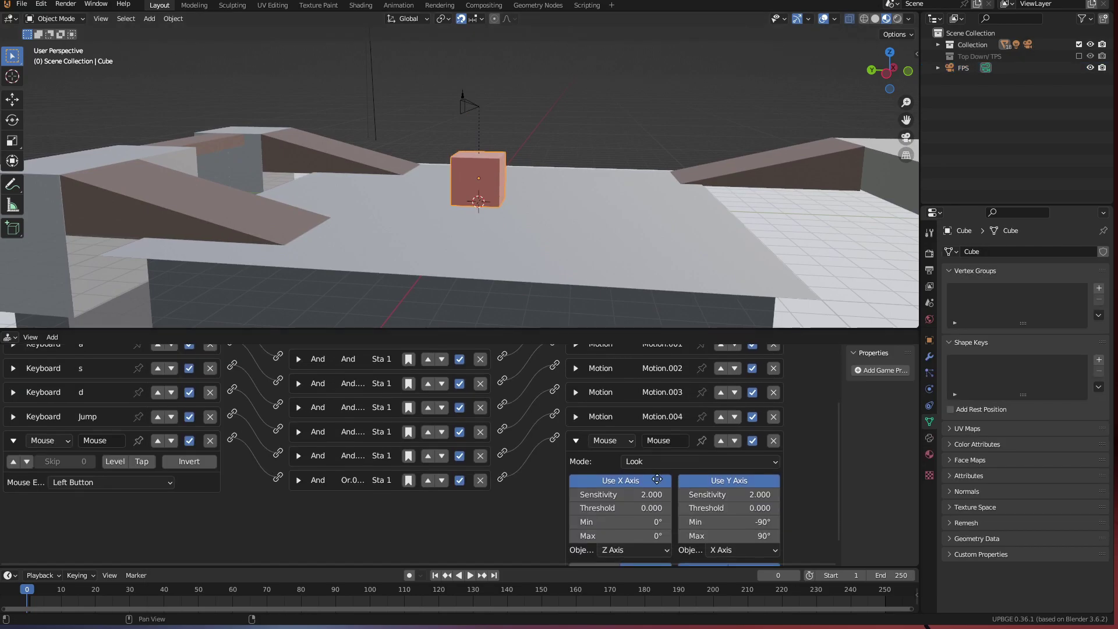
{"action": "left_click", "coordinate": [727, 479]}
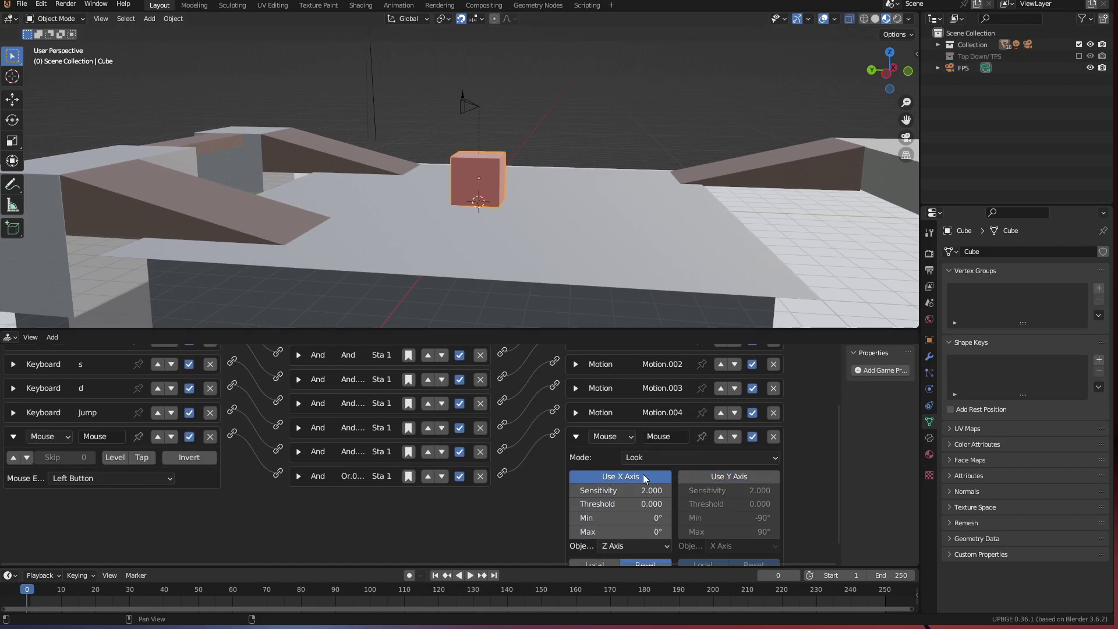
{"action": "left_click", "coordinate": [72, 480]}
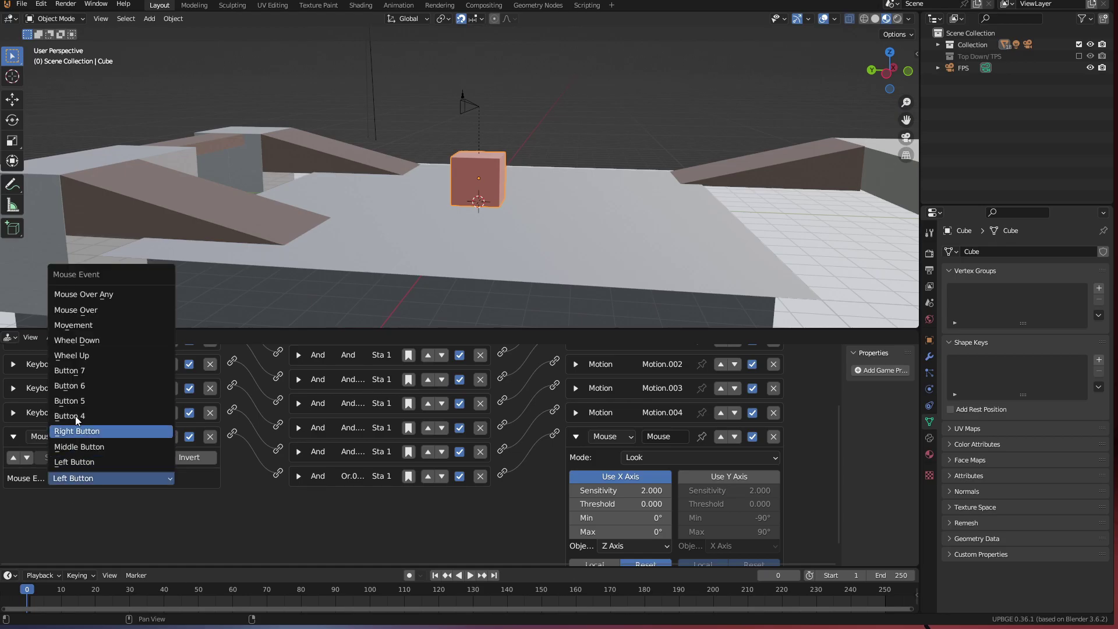
{"action": "left_click", "coordinate": [105, 324]}
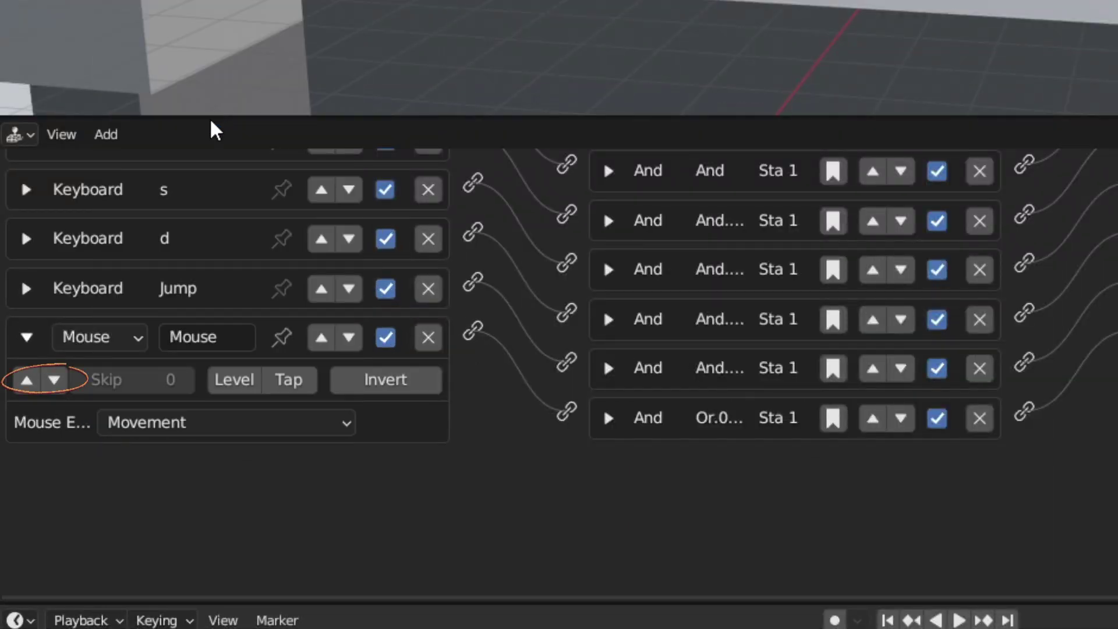
{"action": "left_click", "coordinate": [26, 380]}
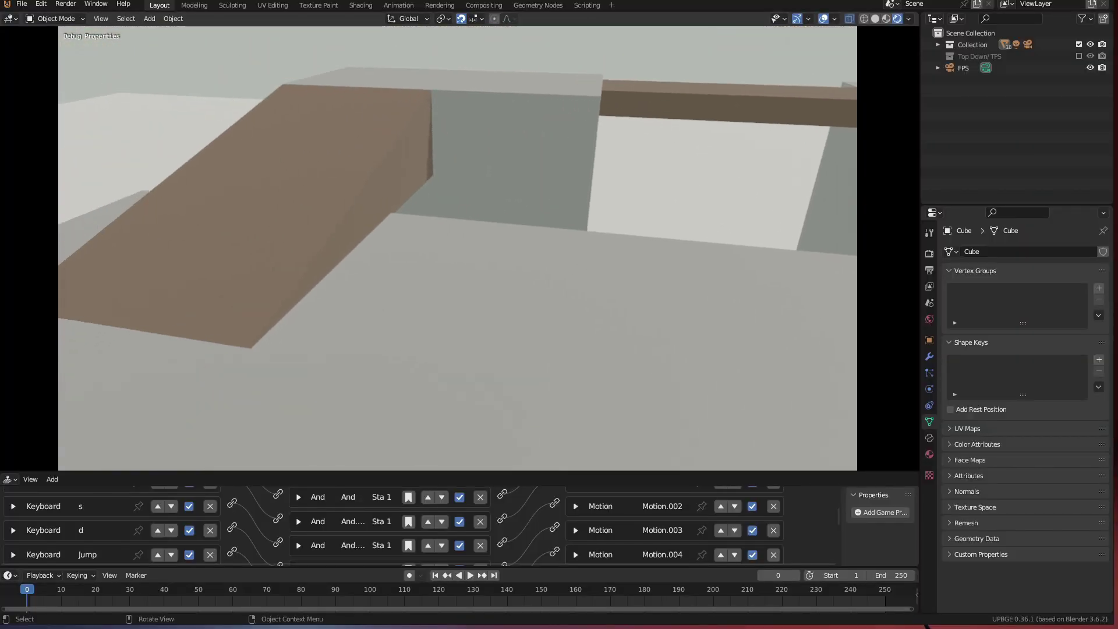
Playtest the first-person view by moving the character left and forward in the running game.
{"action": "key", "text": "a"}
{"action": "key", "text": "w"}
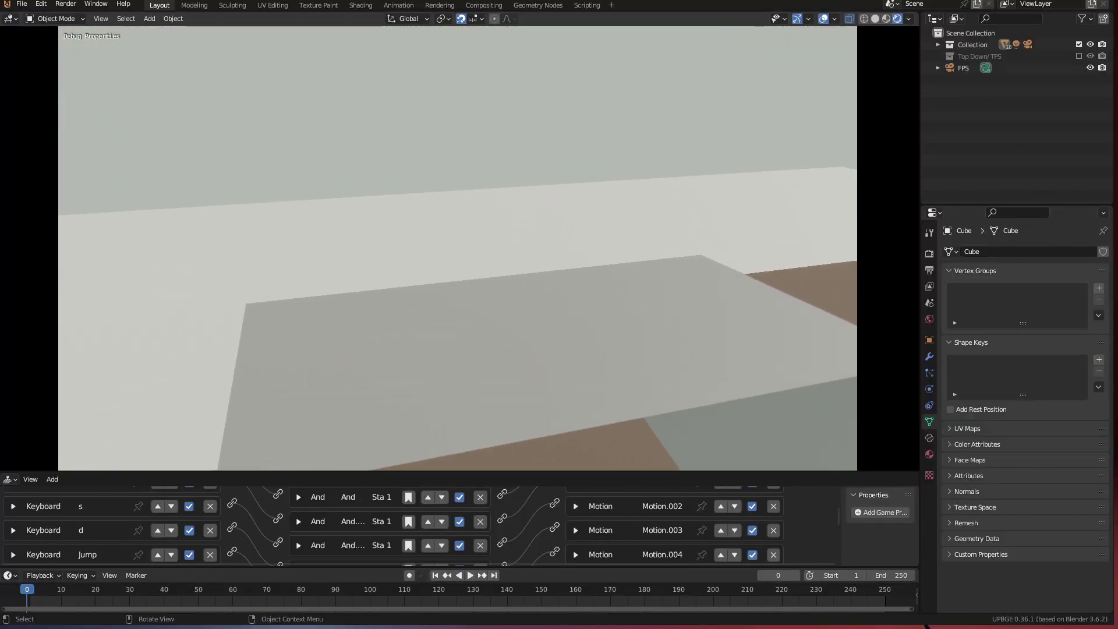
Snap the 3D cursor to the cube and add a Sphere empty there, scaled up to surround the cube.
{"action": "key", "text": "shift+s"}
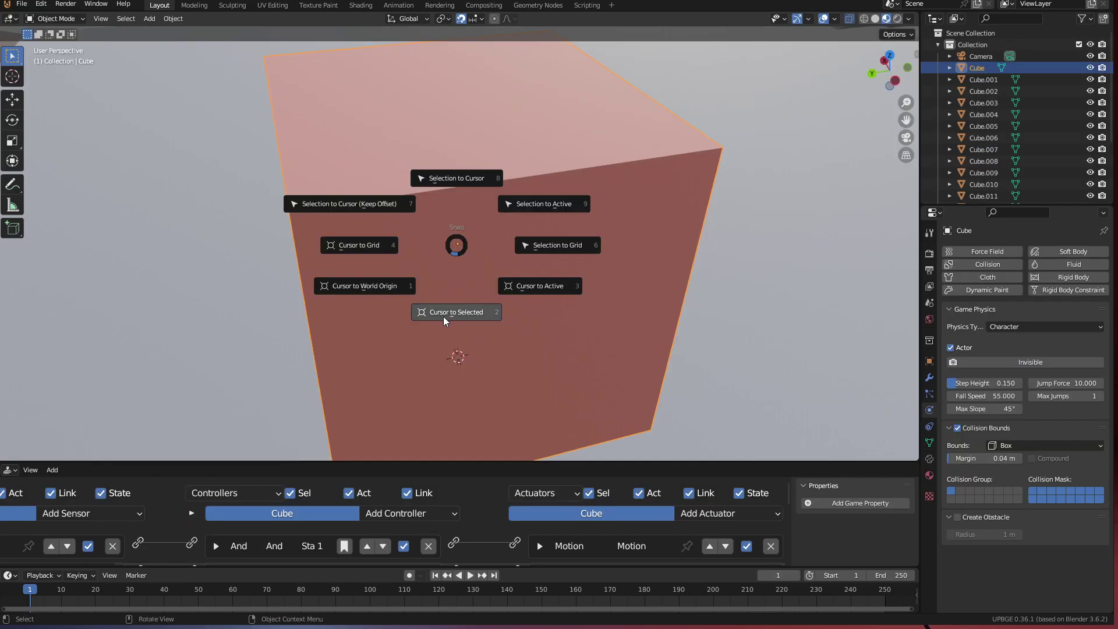
{"action": "left_click", "coordinate": [443, 316]}
{"action": "scroll", "coordinate": [453, 298], "scroll_direction": "down", "scroll_amount": 5}
{"action": "middle_click_drag", "start_coordinate": [453, 298], "coordinate": [656, 258]}
{"action": "key", "text": "shift+a"}
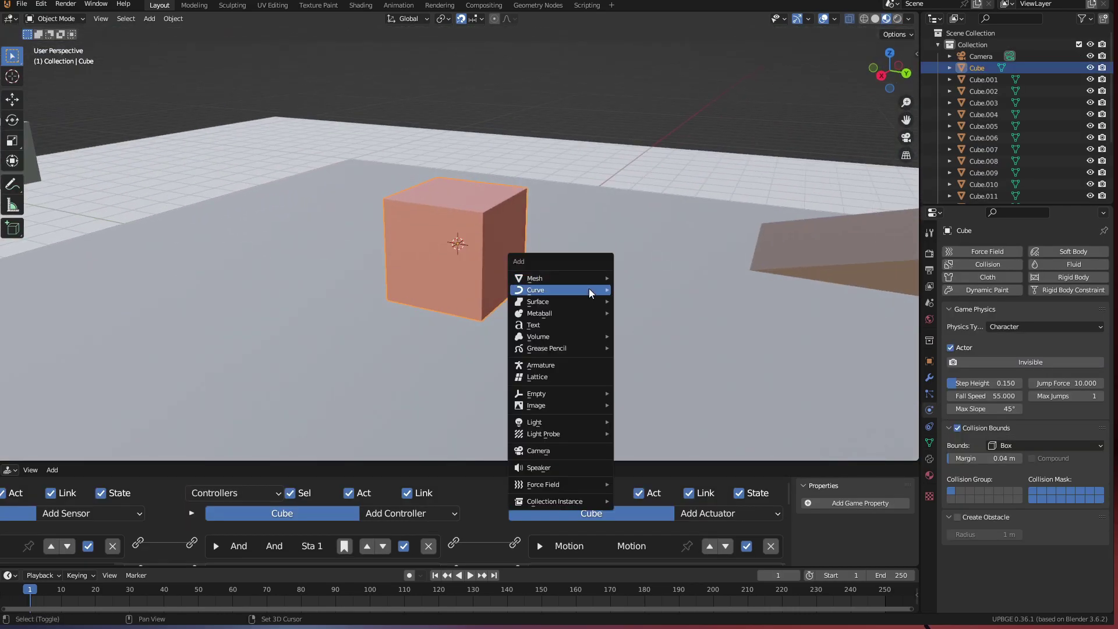
{"action": "mouse_move", "coordinate": [568, 396]}
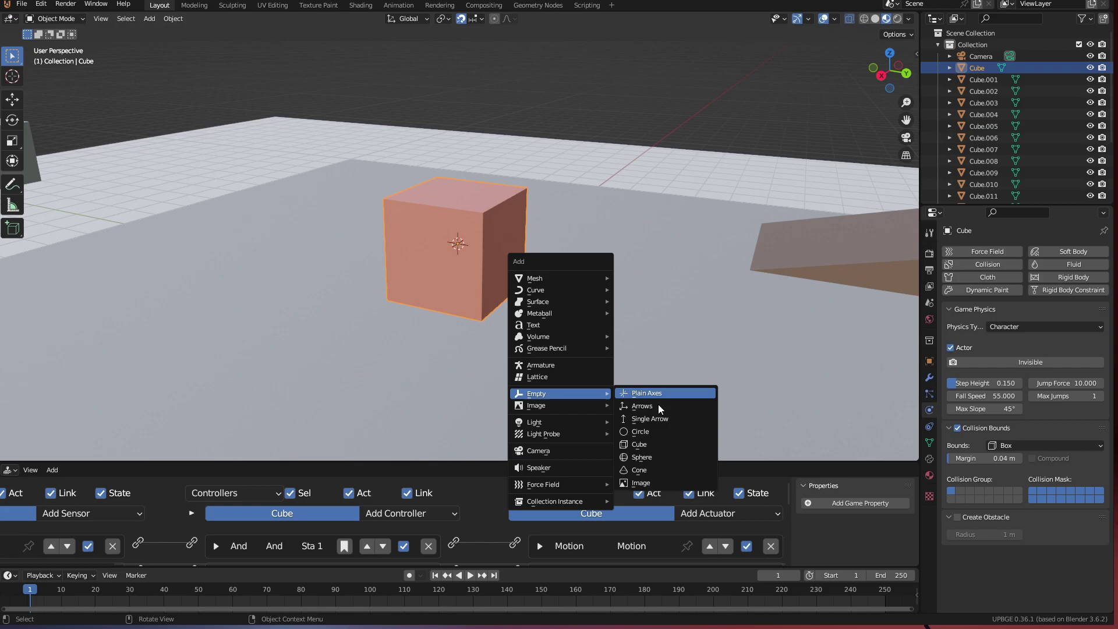
{"action": "left_click", "coordinate": [660, 458]}
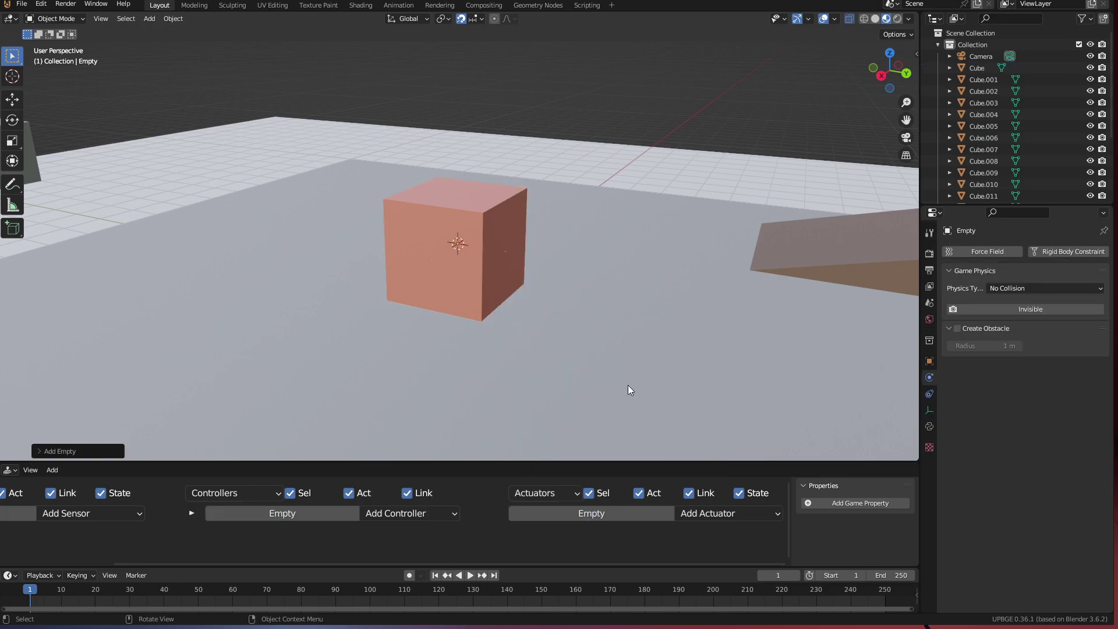
{"action": "key", "text": "s"}
{"action": "left_click", "coordinate": [626, 247]}
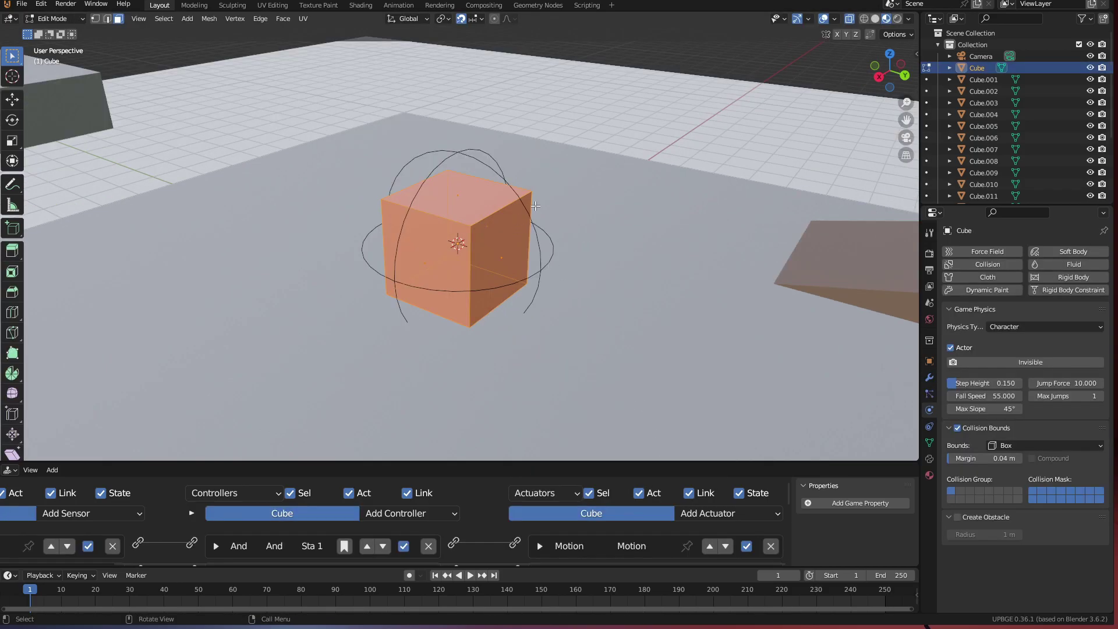
Duplicate one upper corner vertex of the cube in place and snap the copy to the 3D cursor at the cube's centre.
{"action": "left_click", "coordinate": [95, 19]}
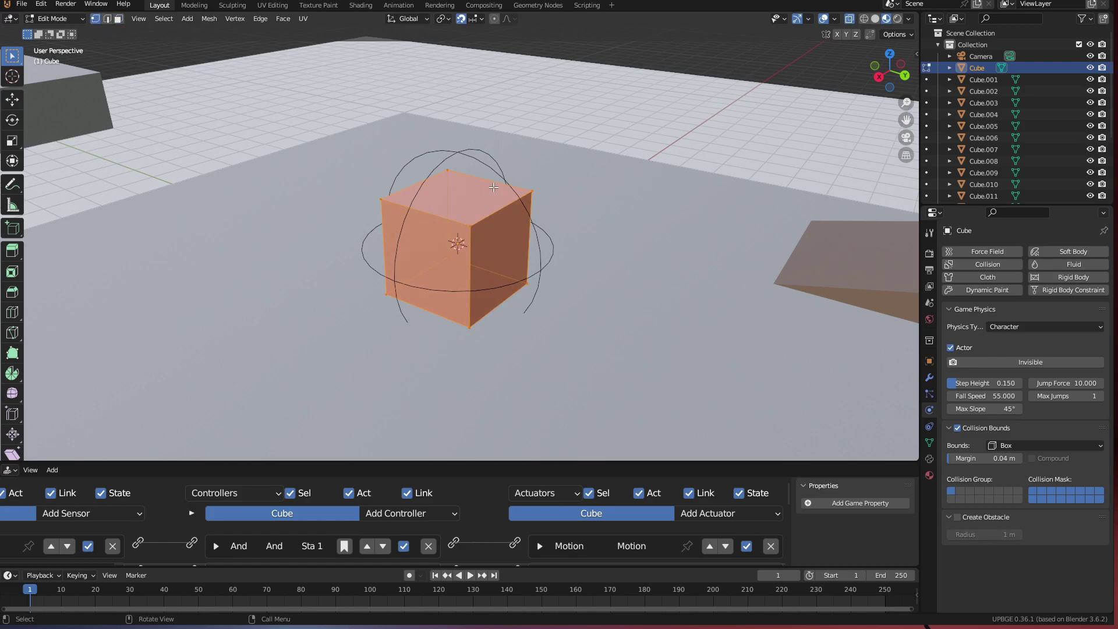
{"action": "left_click", "coordinate": [531, 192]}
{"action": "scroll", "coordinate": [566, 206], "scroll_direction": "up", "scroll_amount": 3}
{"action": "middle_click_drag", "start_coordinate": [567, 207], "coordinate": [575, 219]}
{"action": "key", "text": "shift+d"}
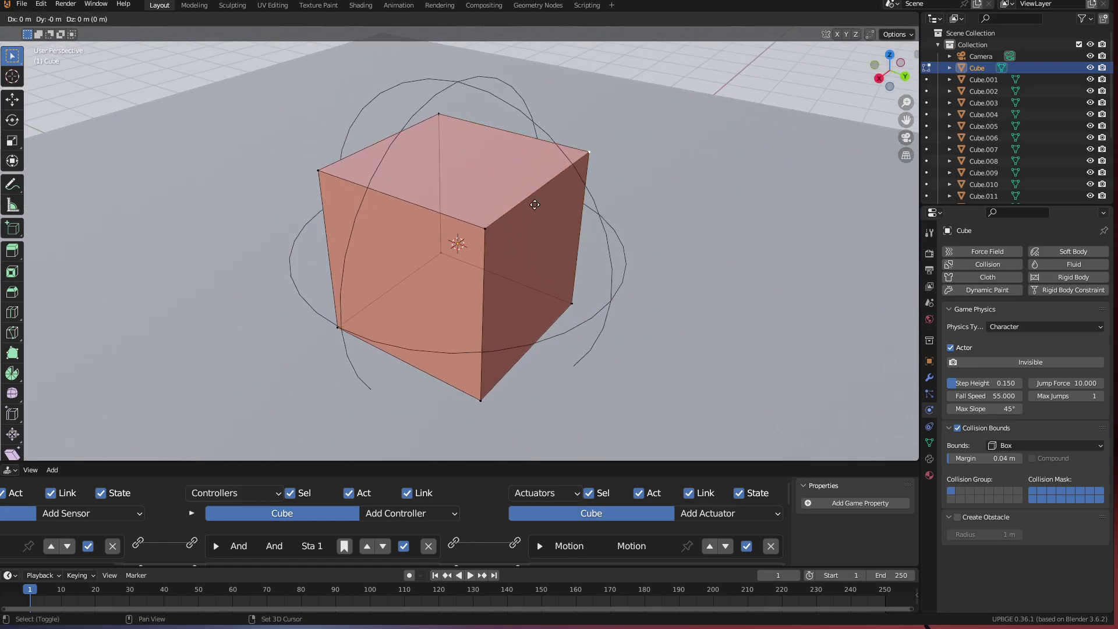
{"action": "right_click", "coordinate": [580, 172]}
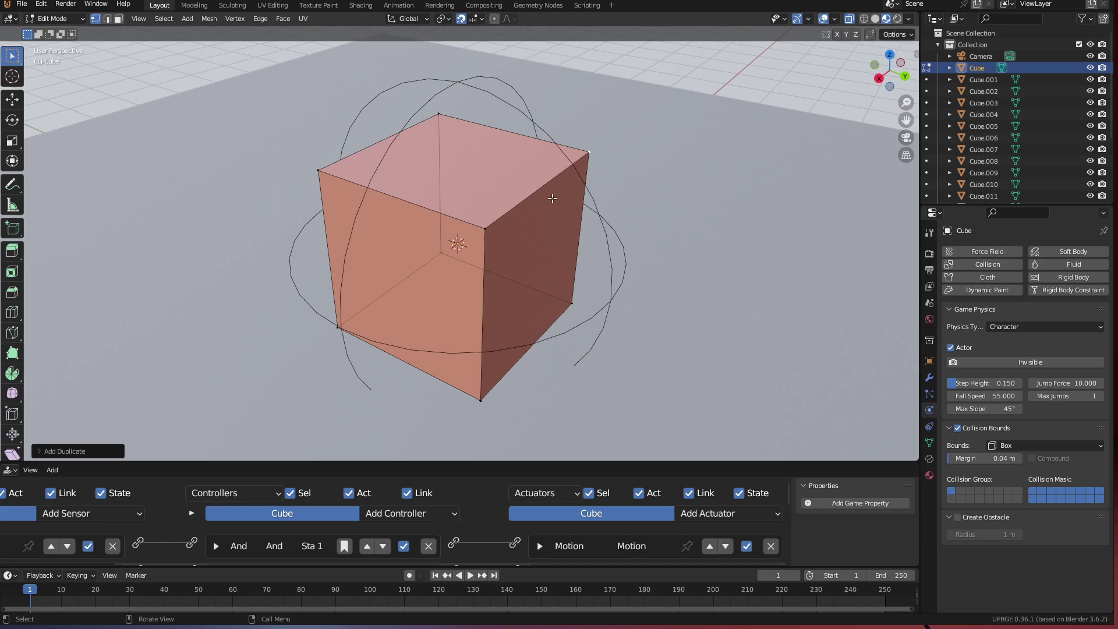
{"action": "key", "text": "shift+s"}
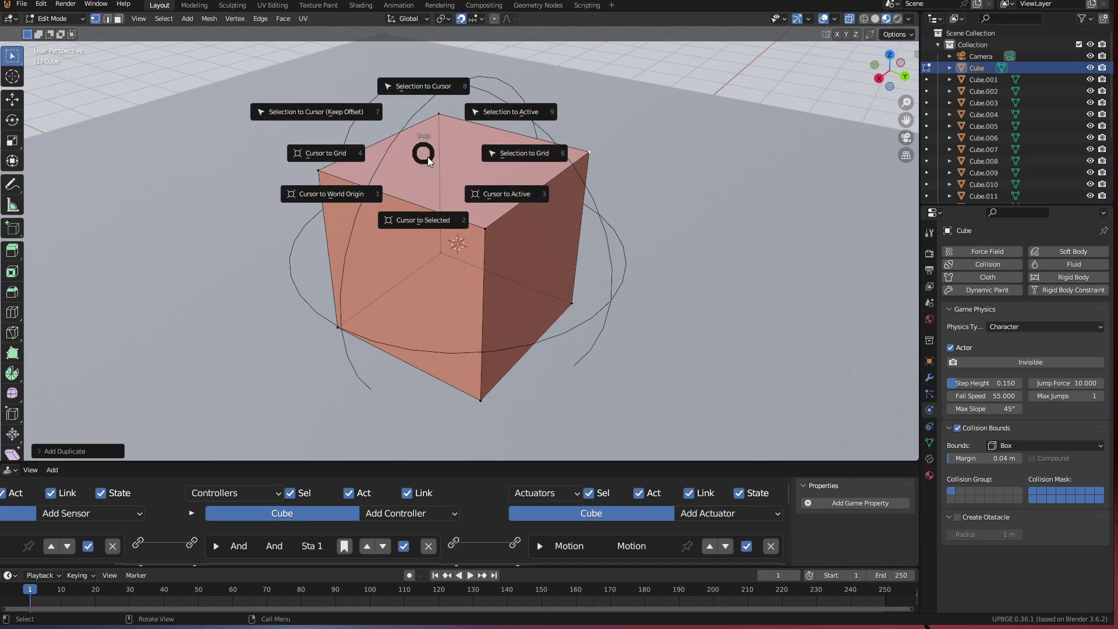
{"action": "left_click", "coordinate": [322, 112]}
Vertex-parent the sphere empty to the duplicated vertex at the cube's centre and return to Object Mode with the cube selected.
{"action": "middle_click_drag", "start_coordinate": [552, 171], "coordinate": [608, 130]}
{"action": "key", "text": "Tab"}
{"action": "left_click", "coordinate": [541, 156]}
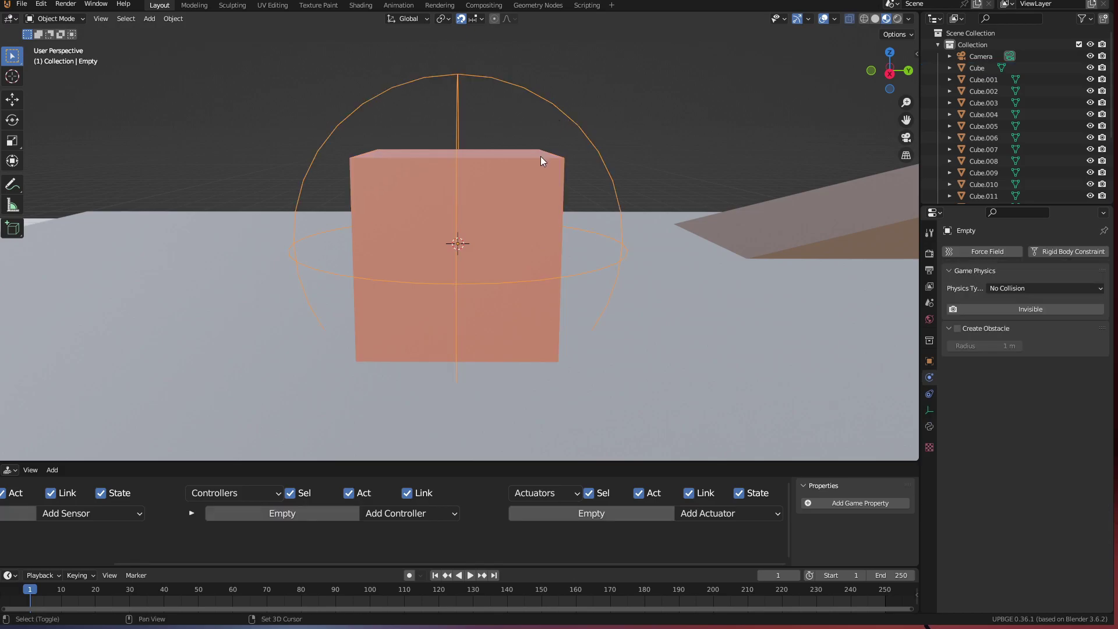
{"action": "key", "text": "Tab"}
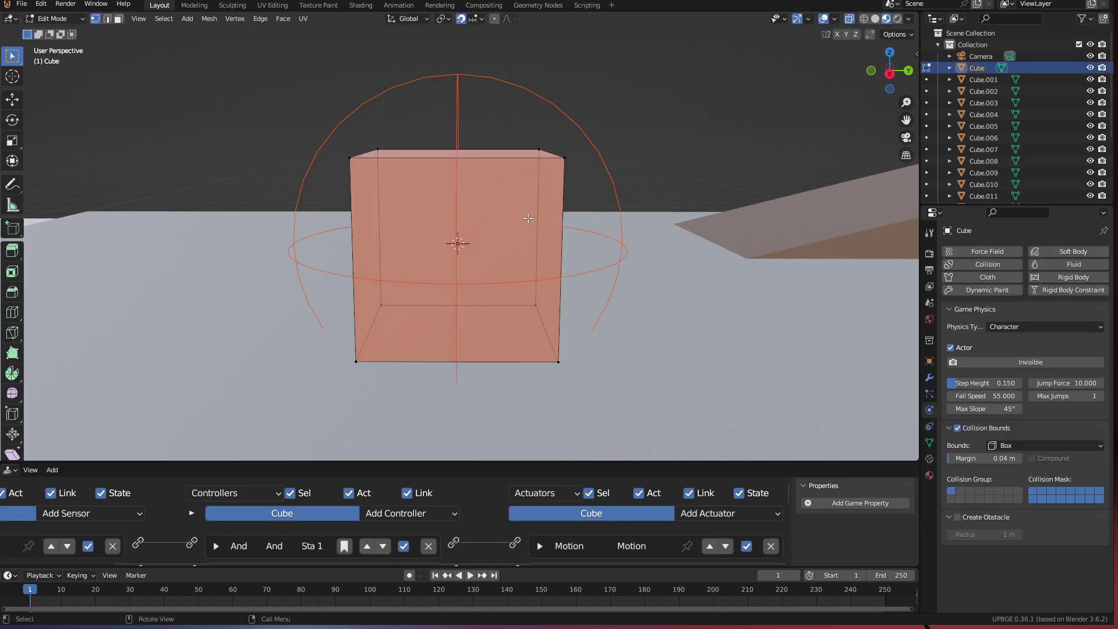
{"action": "middle_click_drag", "start_coordinate": [528, 217], "coordinate": [525, 242]}
{"action": "scroll", "coordinate": [524, 242], "scroll_direction": "up", "scroll_amount": 2}
{"action": "key", "text": "ctrl+p"}
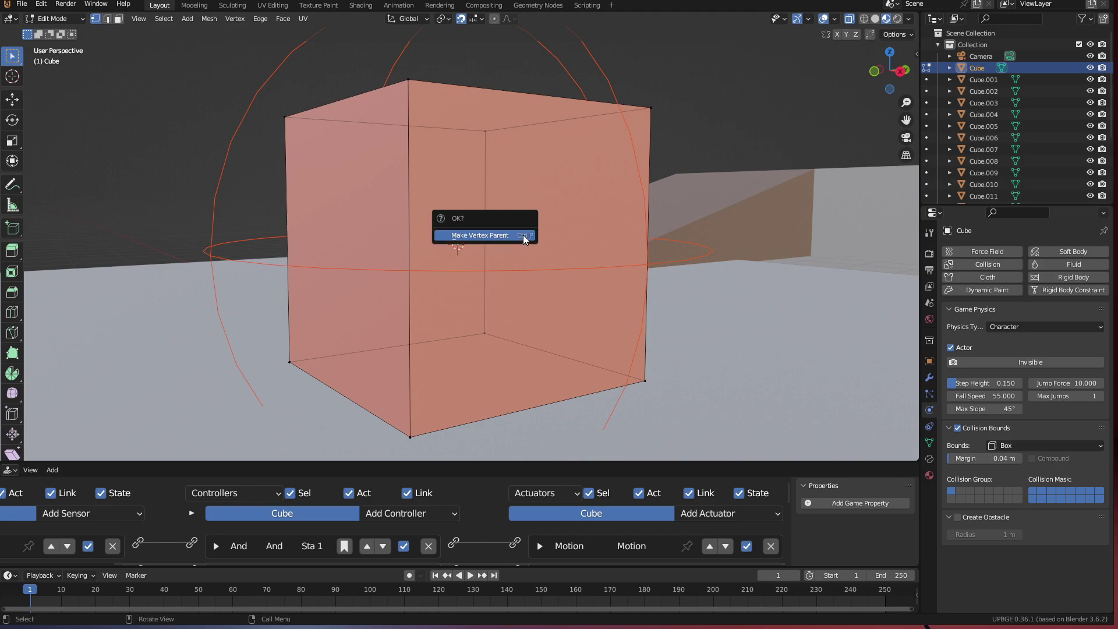
{"action": "left_click", "coordinate": [518, 237]}
{"action": "scroll", "coordinate": [519, 238], "scroll_direction": "down", "scroll_amount": 3}
{"action": "middle_click_drag", "start_coordinate": [518, 240], "coordinate": [515, 247]}
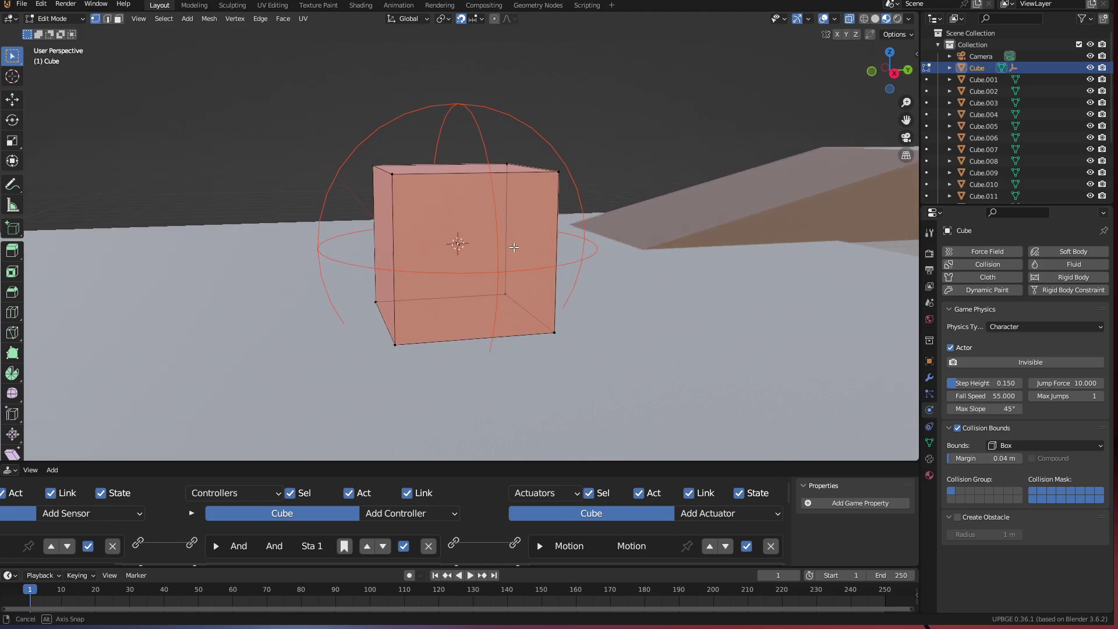
{"action": "key", "text": "Tab"}
{"action": "left_click", "coordinate": [537, 210]}
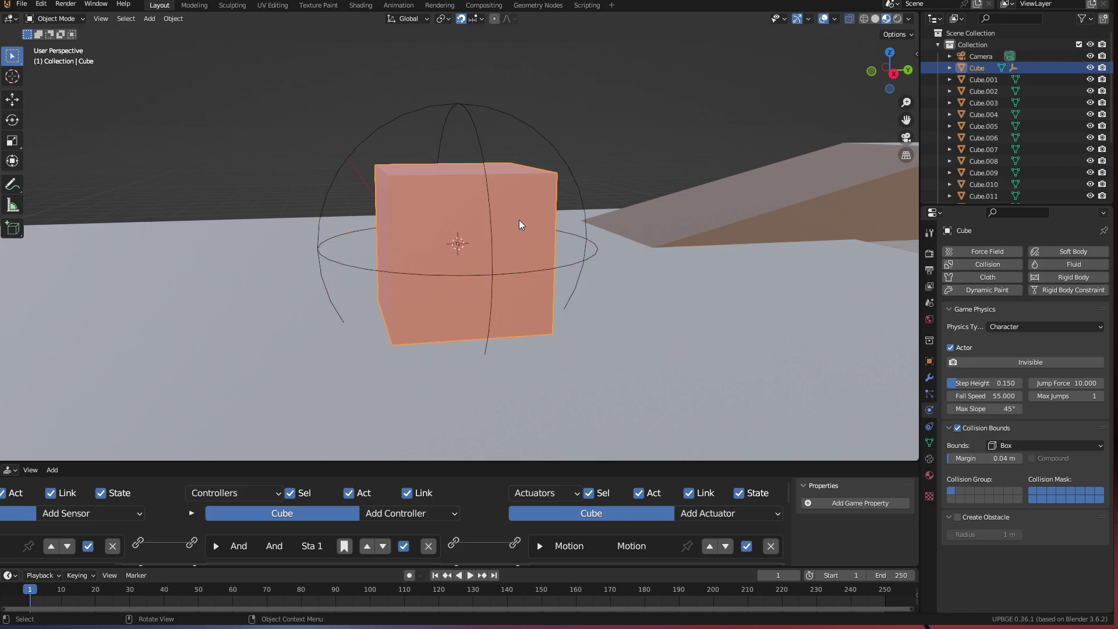
Try freely rotating the cube to test the vertex-parented sphere empty, and cancel the transform.
{"action": "key", "text": "r"}
{"action": "key", "text": "r"}
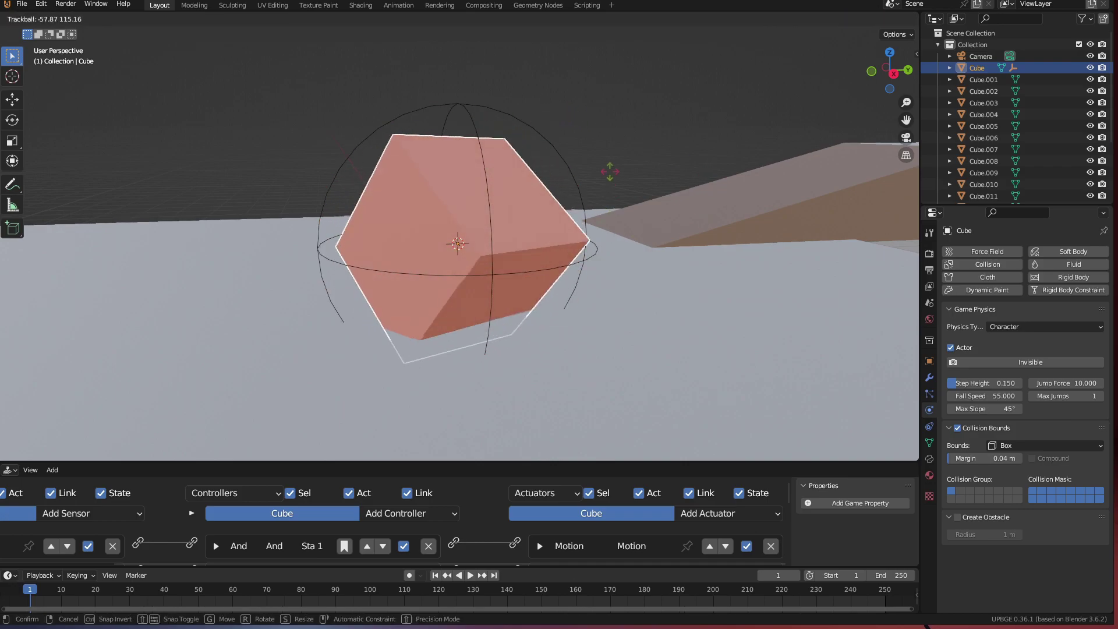
{"action": "key", "text": "g"}
{"action": "right_click", "coordinate": [505, 205]}
{"action": "scroll", "coordinate": [511, 208], "scroll_direction": "down", "scroll_amount": 4}
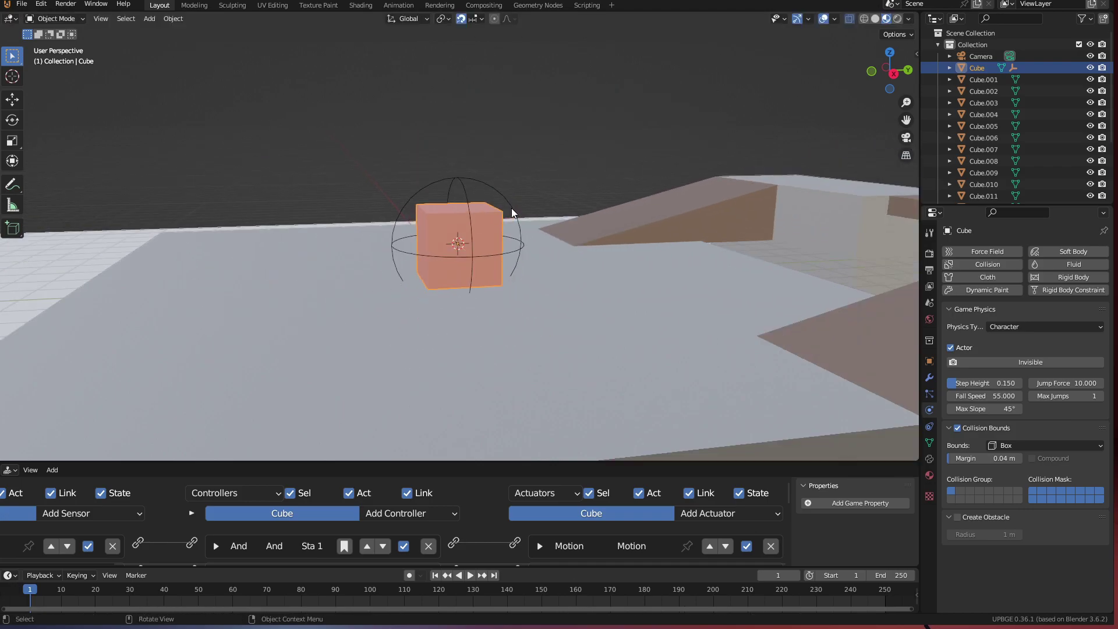
Parent the camera to the sphere empty around the cube.
{"action": "scroll", "coordinate": [511, 207], "scroll_direction": "down", "scroll_amount": 2}
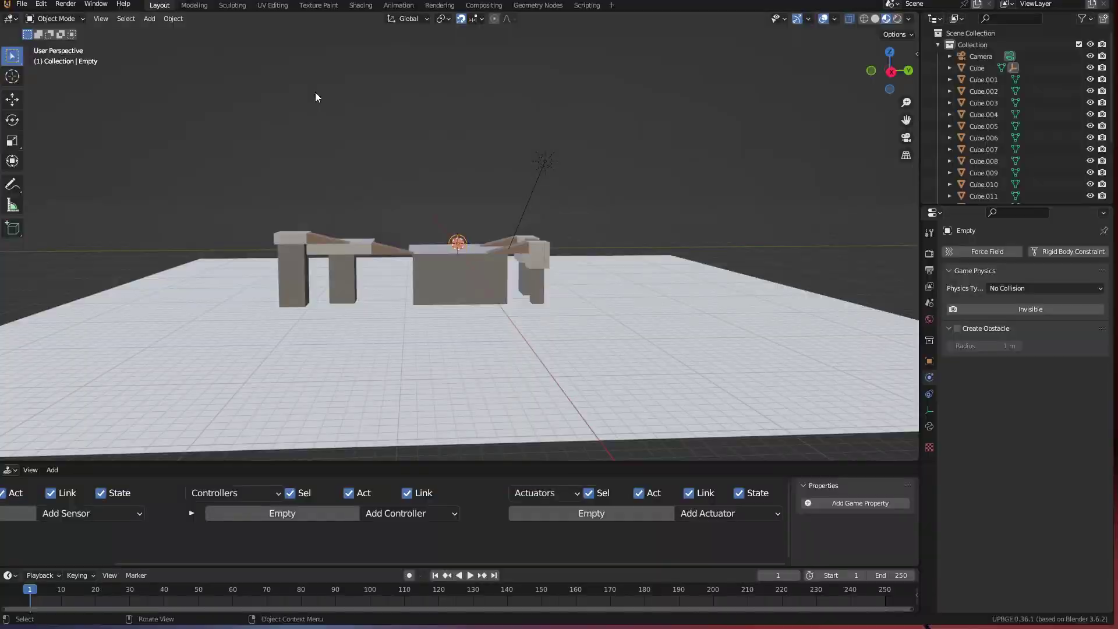
{"action": "left_click", "coordinate": [316, 93]}
{"action": "scroll", "coordinate": [461, 223], "scroll_direction": "up", "scroll_amount": 5}
{"action": "left_click", "coordinate": [461, 225], "text": "shift"}
{"action": "key", "text": "ctrl+p"}
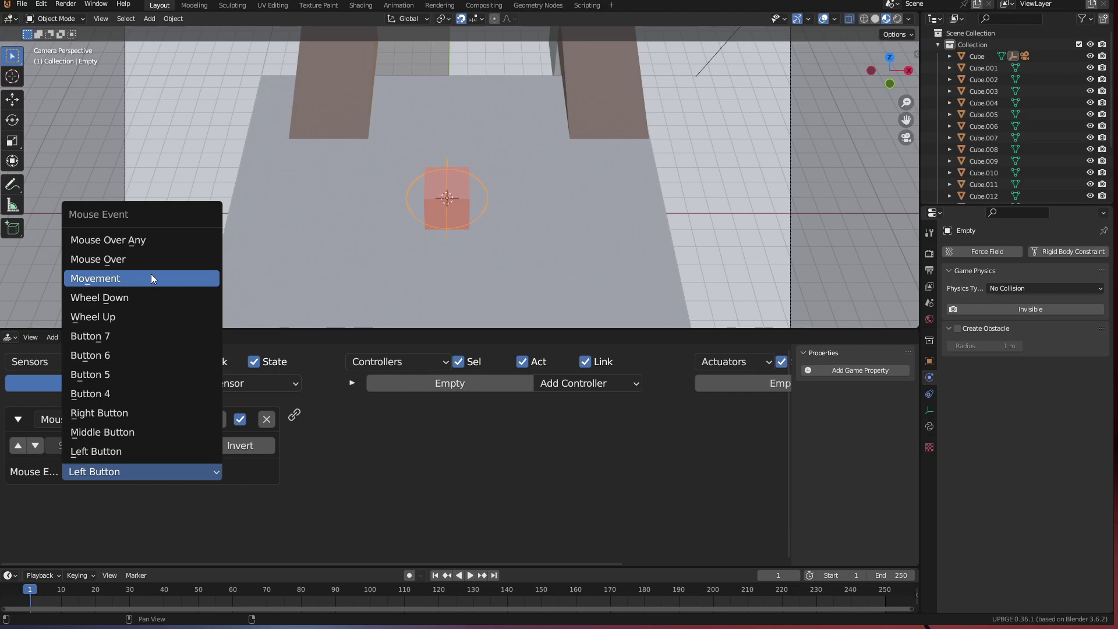
Set the sphere empty's Mouse sensor to Movement with repeated triggering, and its Mouse actuator to Look with the Y axis disabled.
{"action": "left_click", "coordinate": [150, 277]}
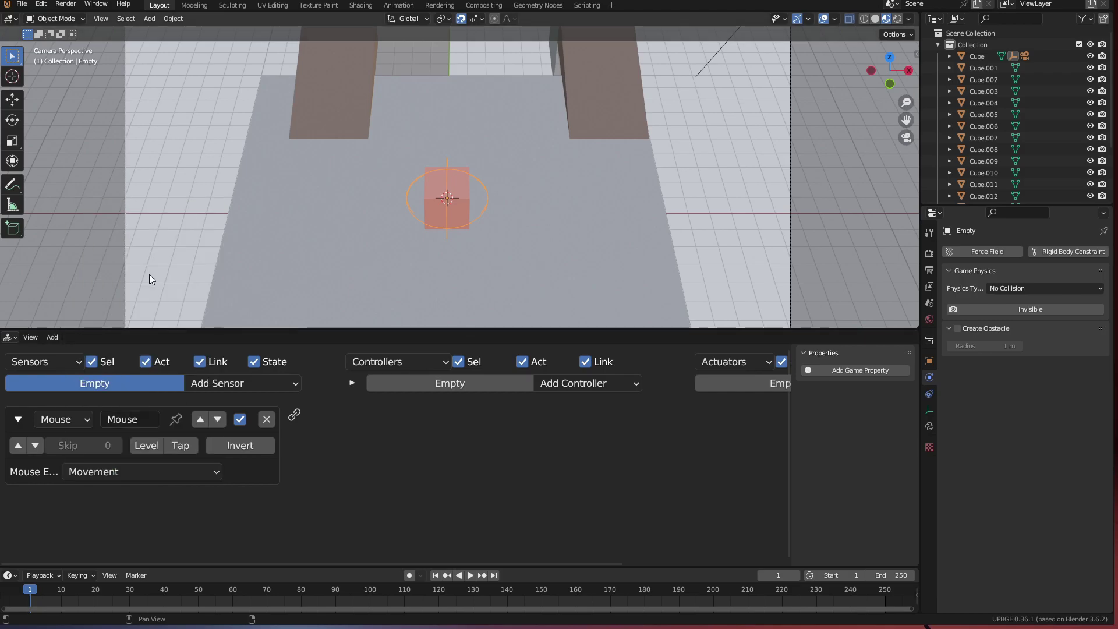
{"action": "left_click", "coordinate": [17, 448]}
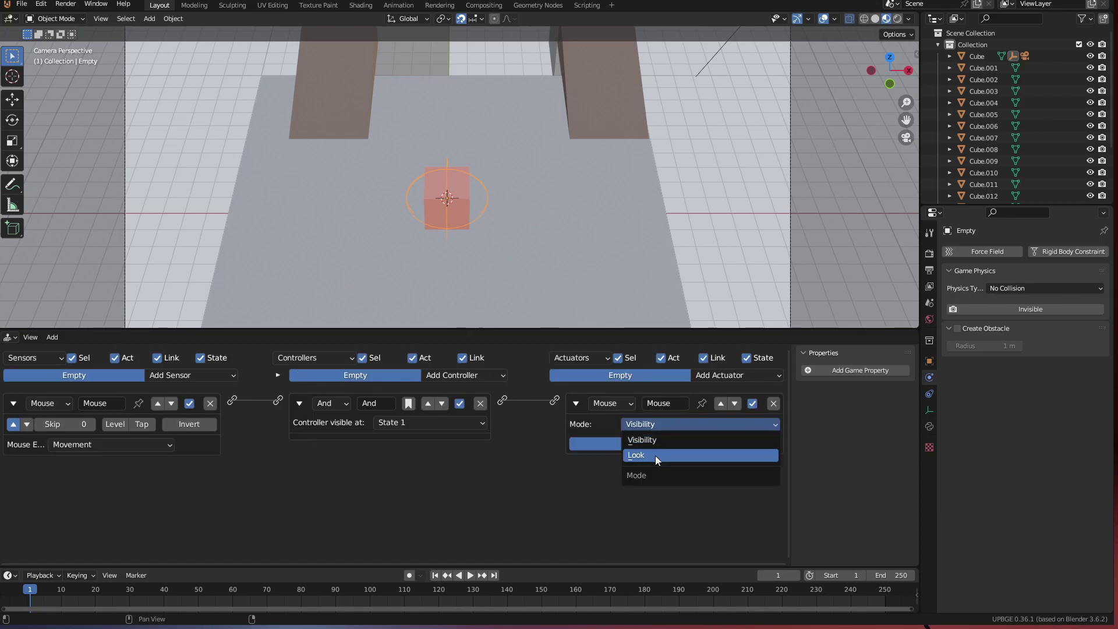
{"action": "left_click", "coordinate": [655, 456]}
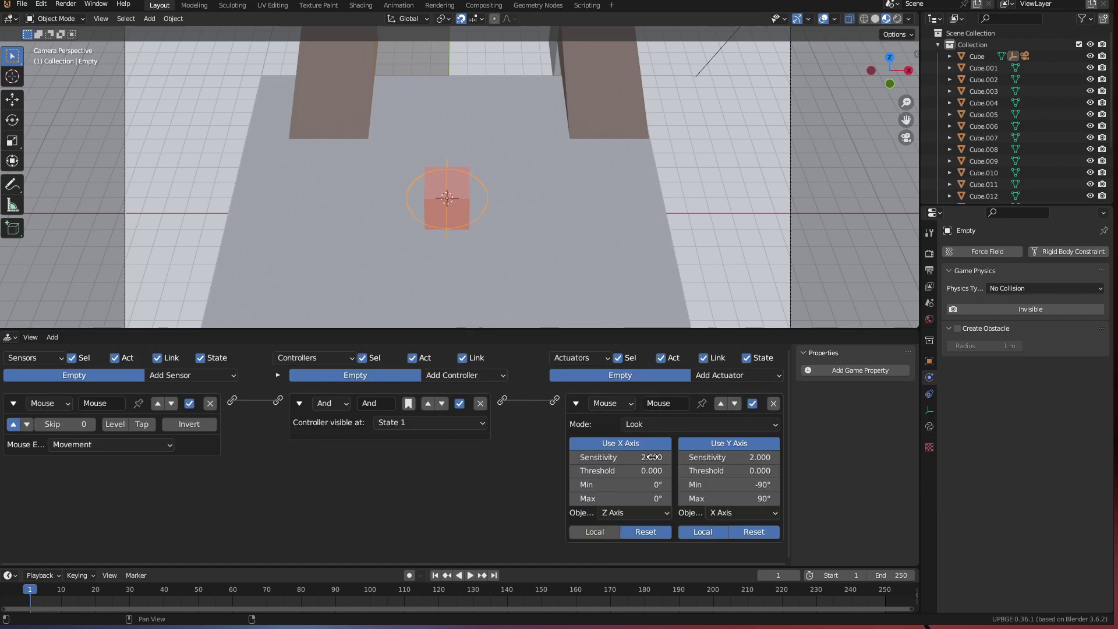
{"action": "left_click", "coordinate": [722, 445]}
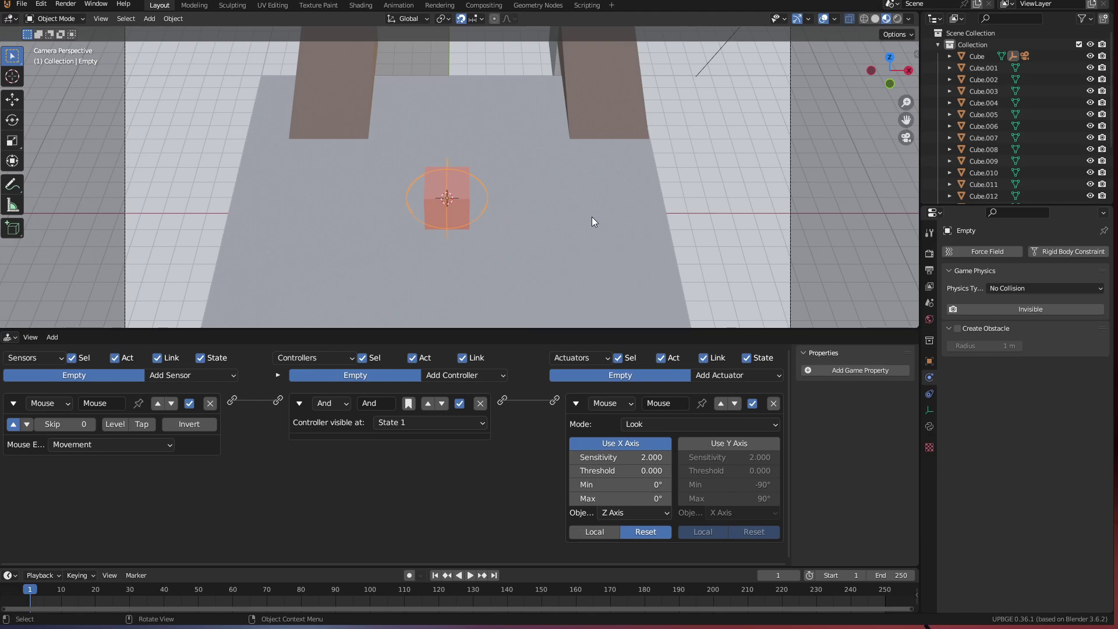
Playtest the mouse-look camera orbit around the cube, and exit the running game.
{"action": "key", "text": "p"}
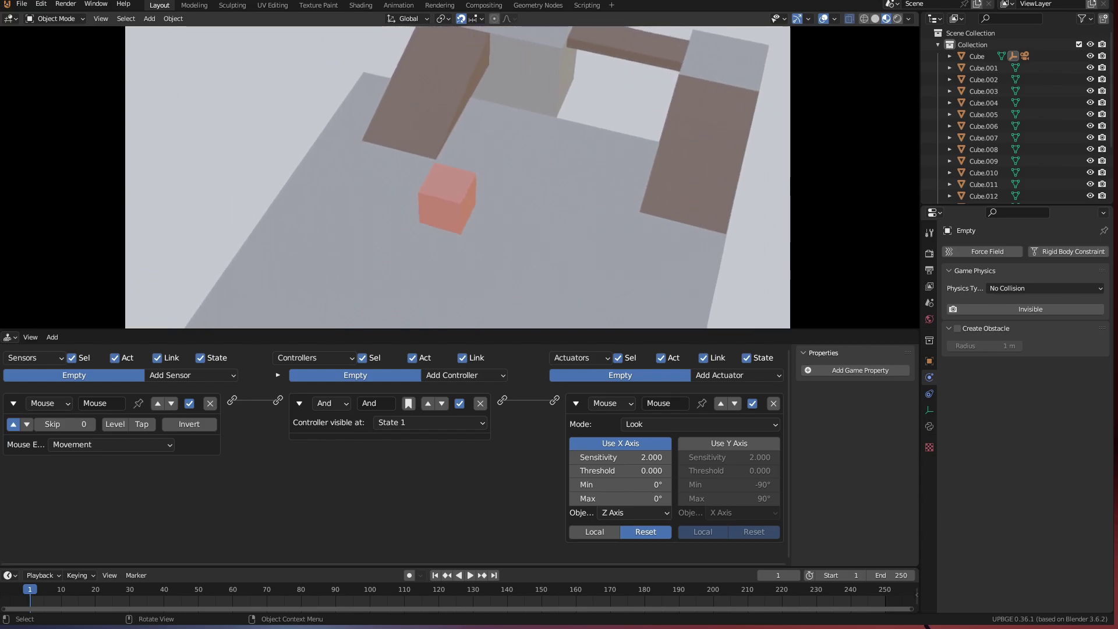
{"action": "key", "text": "Escape"}
Add a Plain Axes empty at the cube and place one copy at a distance on each of the cube's four sides.
{"action": "key", "text": "shift+a"}
{"action": "mouse_move", "coordinate": [444, 207]}
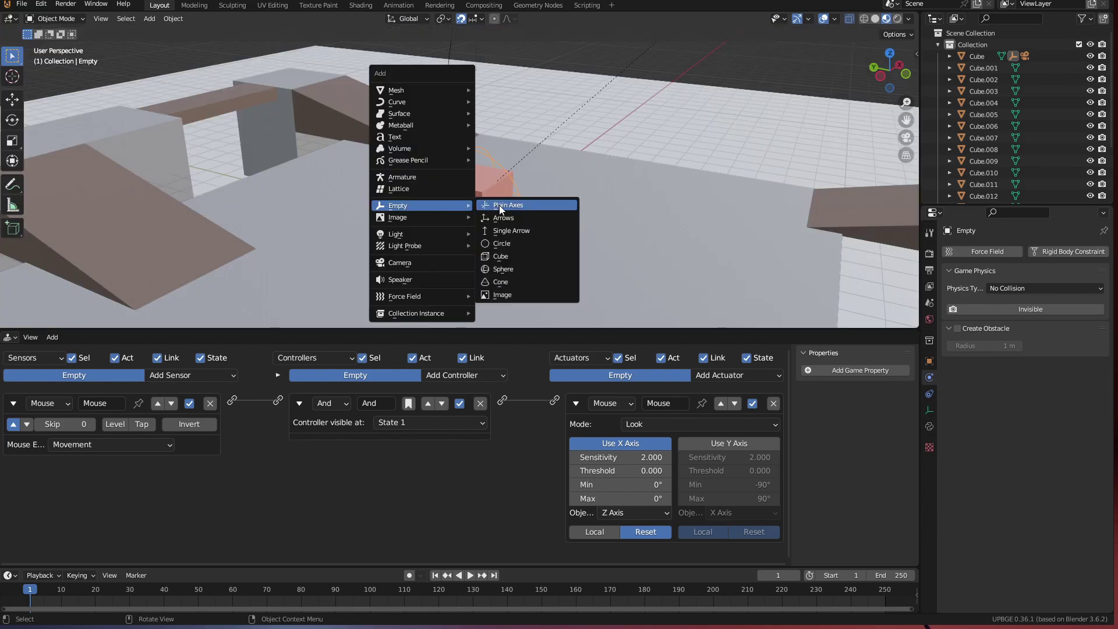
{"action": "left_click", "coordinate": [499, 205]}
{"action": "key", "text": "KP_7"}
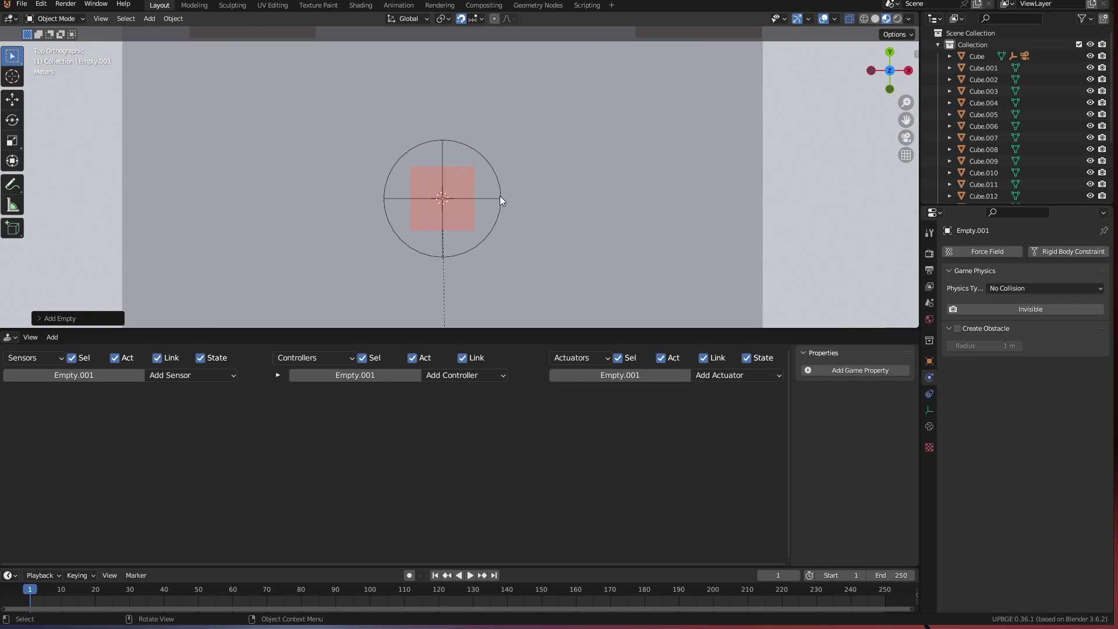
{"action": "key", "text": "g"}
{"action": "key", "text": "x"}
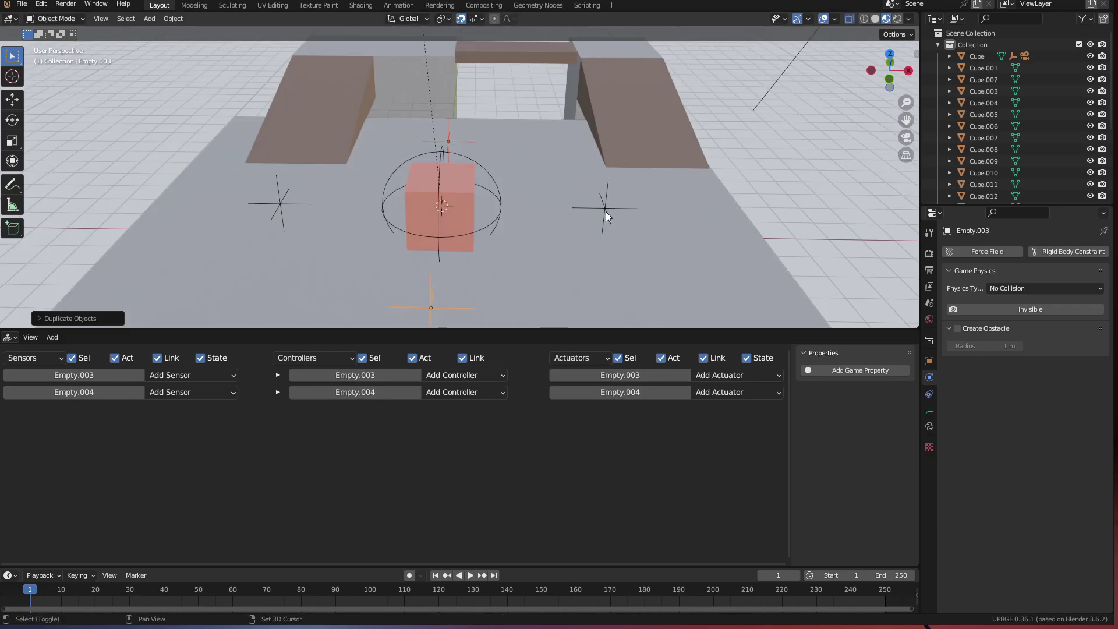
Parent the four axes empties to the sphere empty and name them by movement direction, starting with w.
{"action": "left_click", "coordinate": [608, 207], "text": "shift"}
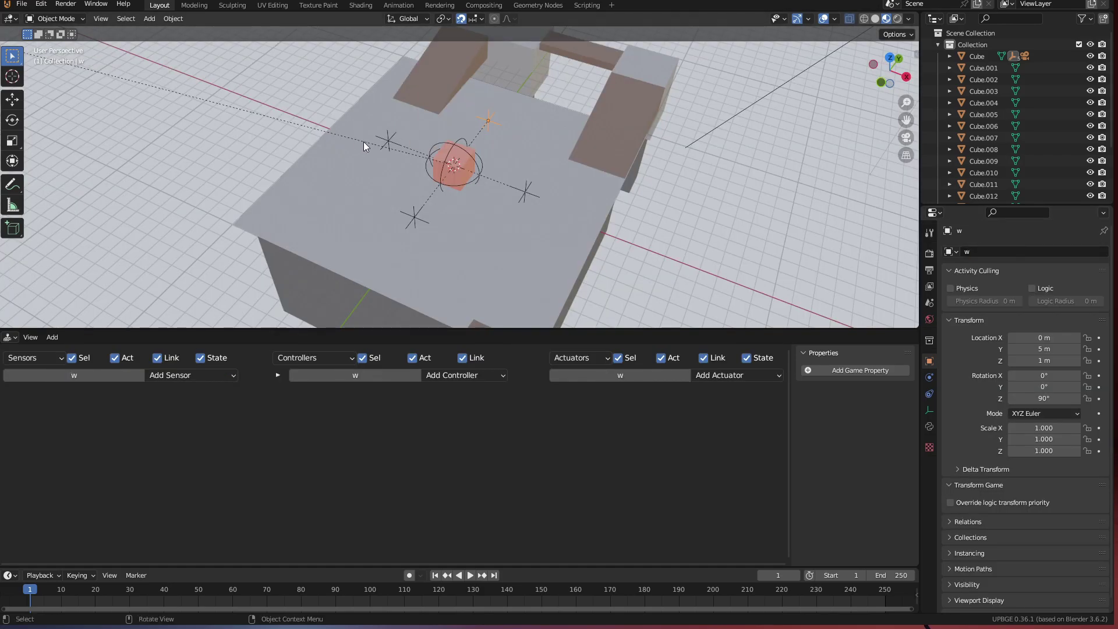
{"action": "left_click", "coordinate": [390, 138]}
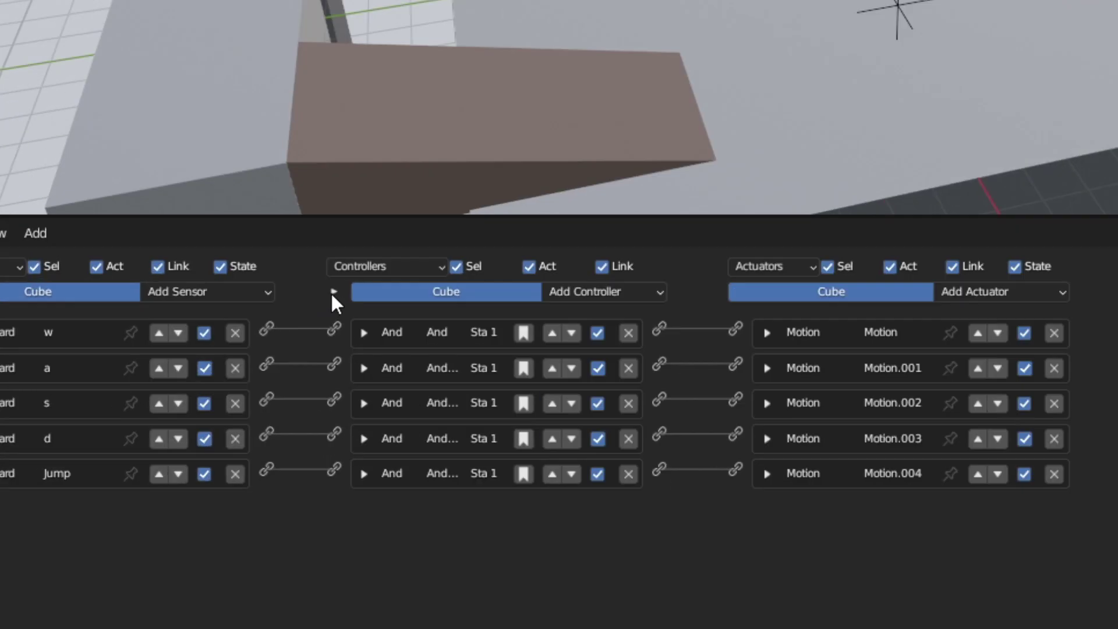
Expand the cube's controller states and set both the visible and the initial state to state 2.
{"action": "left_click", "coordinate": [277, 375]}
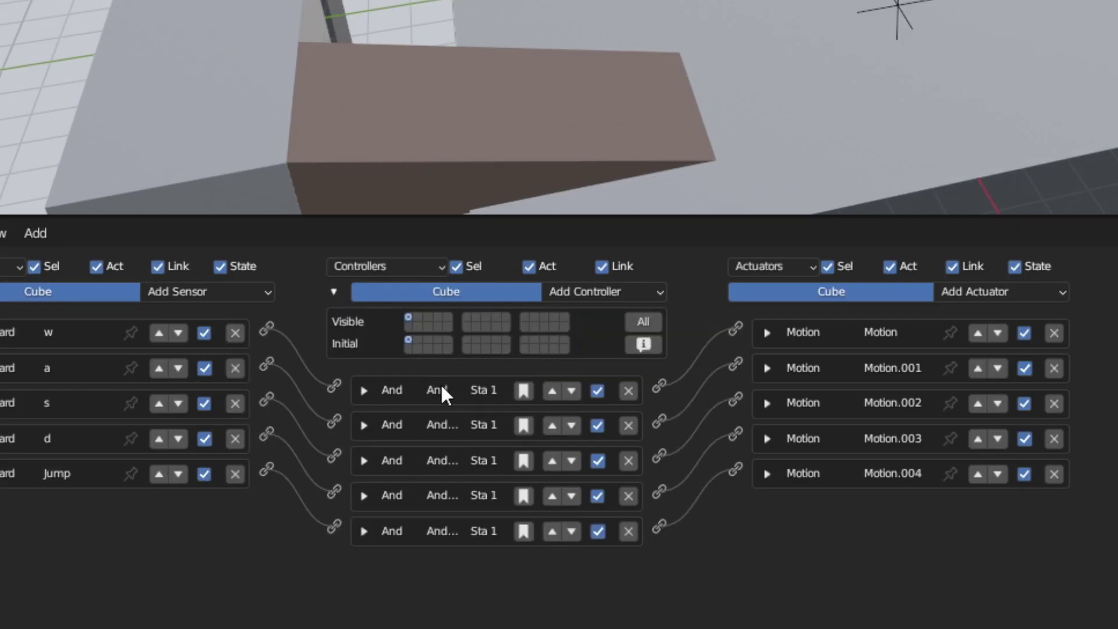
{"action": "middle_click_drag", "start_coordinate": [440, 384], "coordinate": [690, 415], "text": "ctrl"}
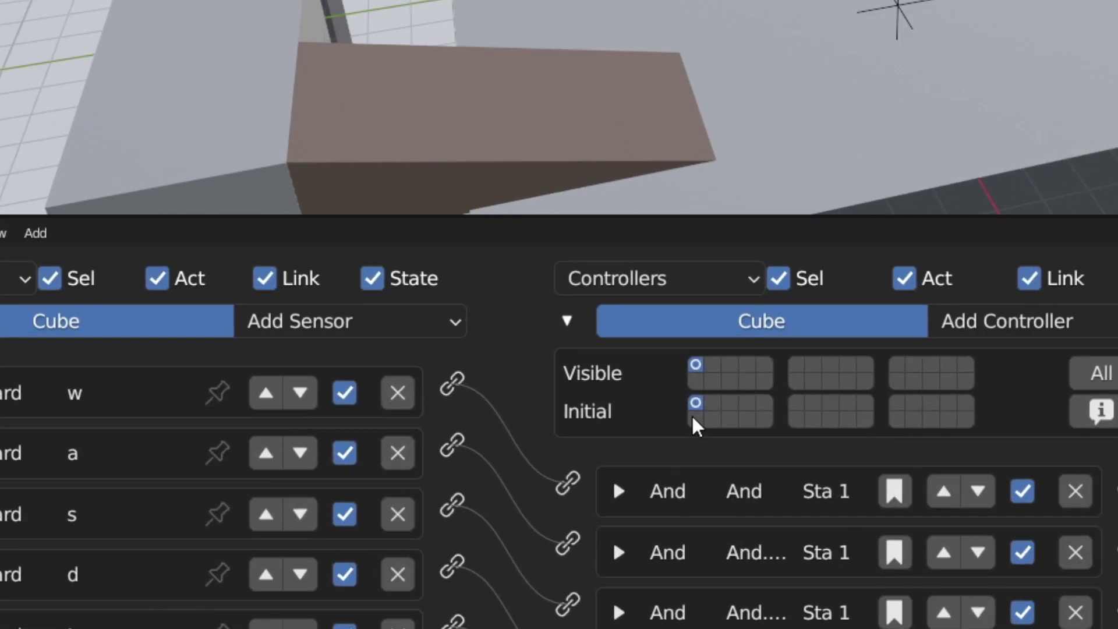
{"action": "left_click", "coordinate": [720, 364]}
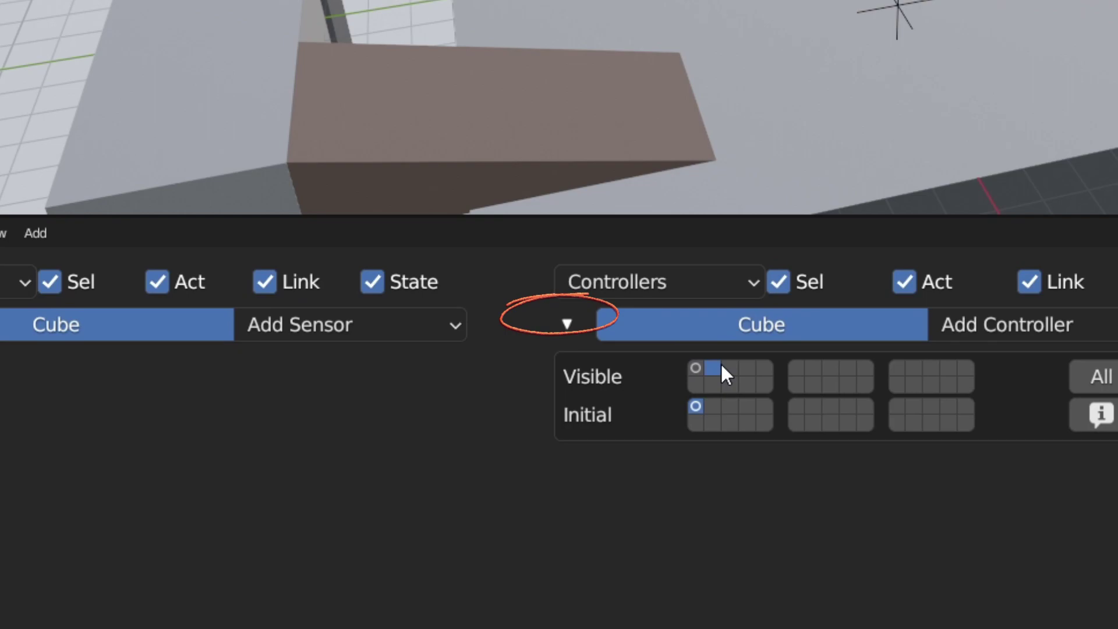
{"action": "left_click", "coordinate": [714, 405]}
{"action": "middle_click_drag", "start_coordinate": [503, 364], "coordinate": [366, 335], "text": "ctrl"}
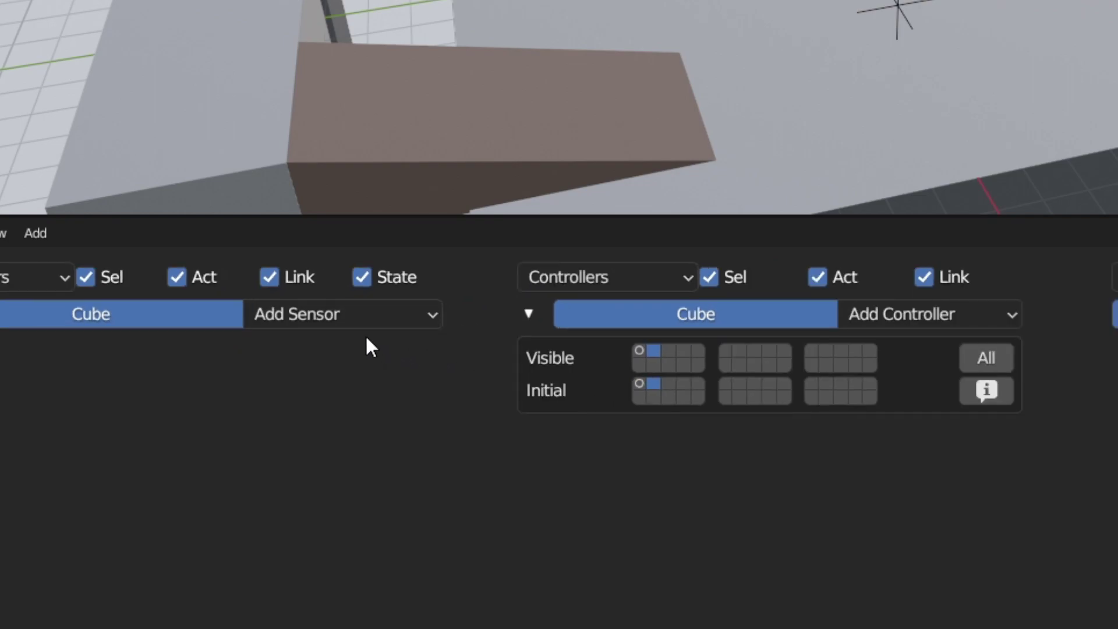
Add five Keyboard sensors to the cube in state 2.
{"action": "left_click", "coordinate": [358, 315]}
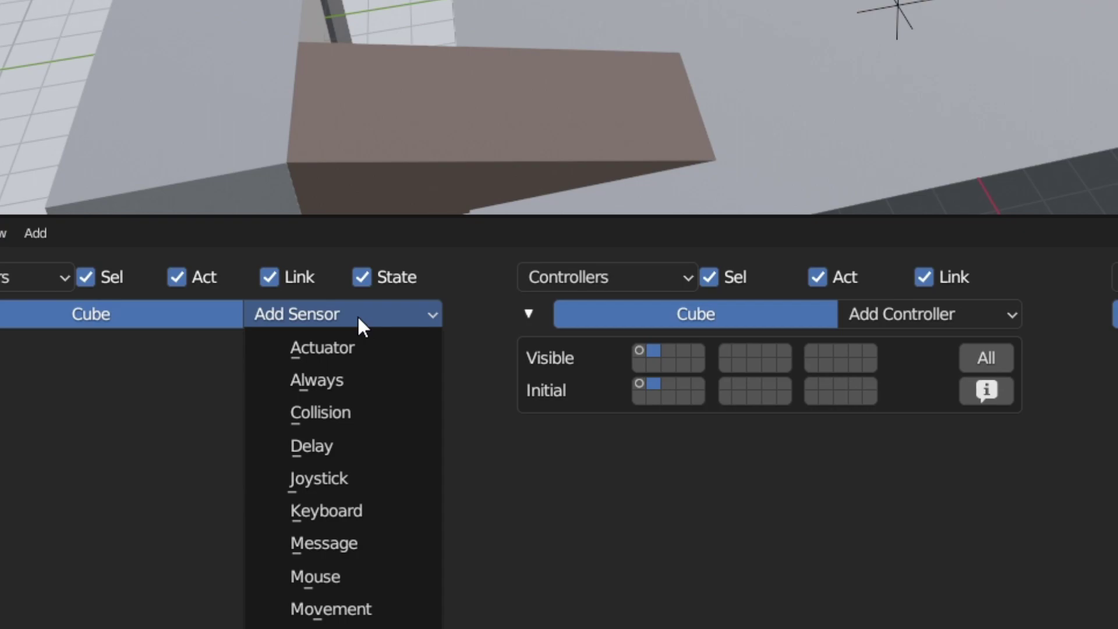
{"action": "left_click", "coordinate": [368, 513]}
{"action": "left_click", "coordinate": [400, 322]}
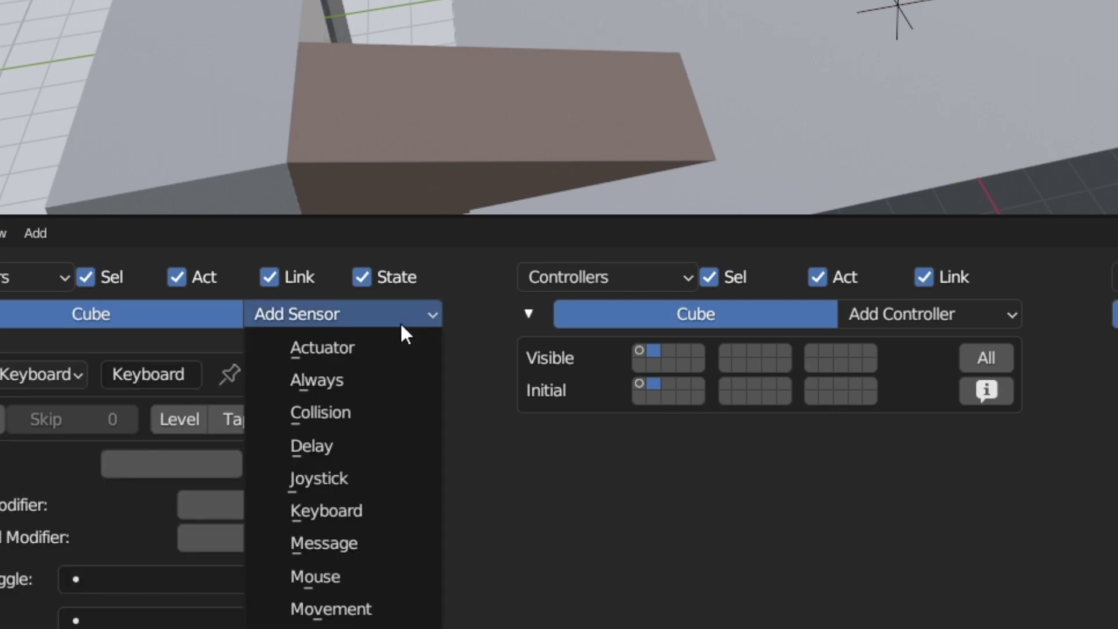
{"action": "left_click", "coordinate": [400, 322]}
{"action": "left_click", "coordinate": [401, 322]}
{"action": "left_click", "coordinate": [401, 322]}
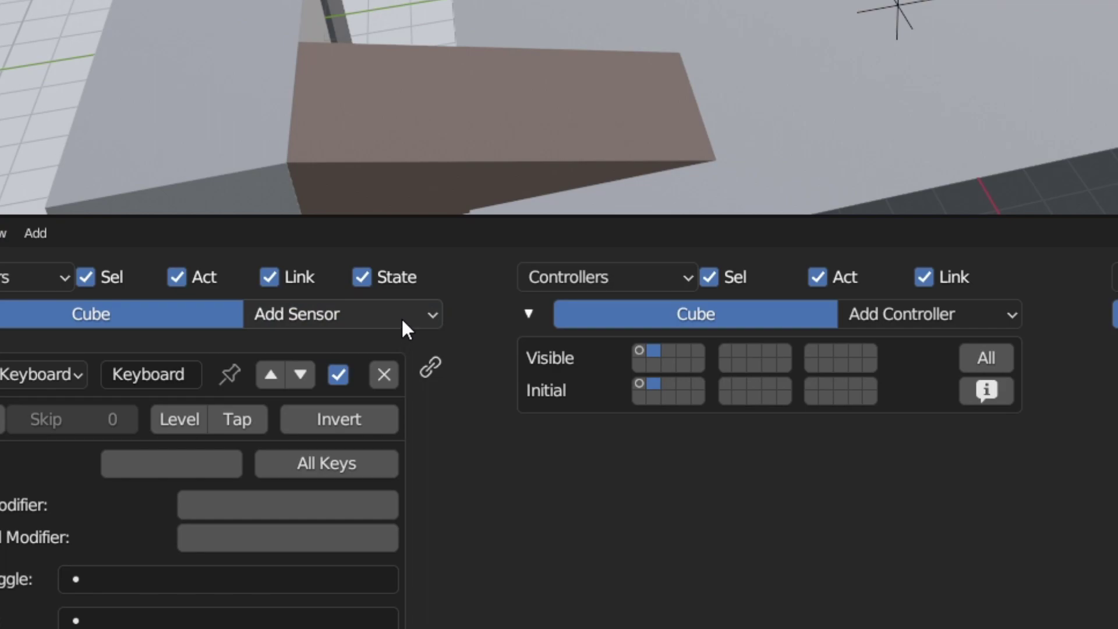
{"action": "left_click", "coordinate": [401, 318]}
{"action": "left_click", "coordinate": [402, 320]}
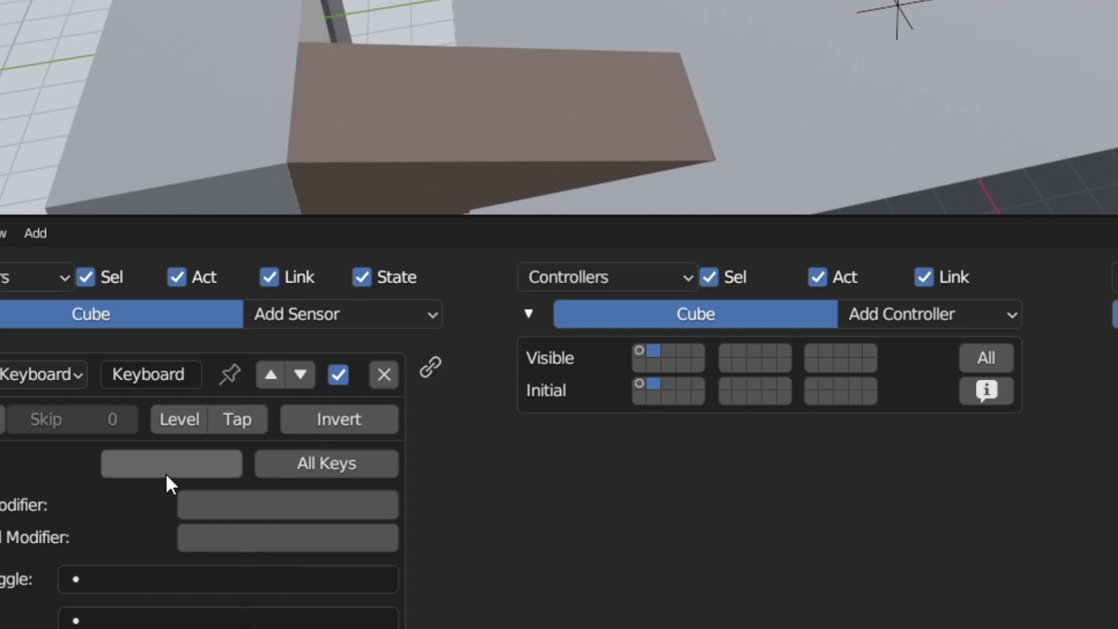
Name the cube's first four Keyboard sensors Forward, left, backwards and Right, and collapse them.
{"action": "double_click", "coordinate": [133, 368]}
{"action": "type", "text": "w"}
{"action": "key", "text": "Return"}
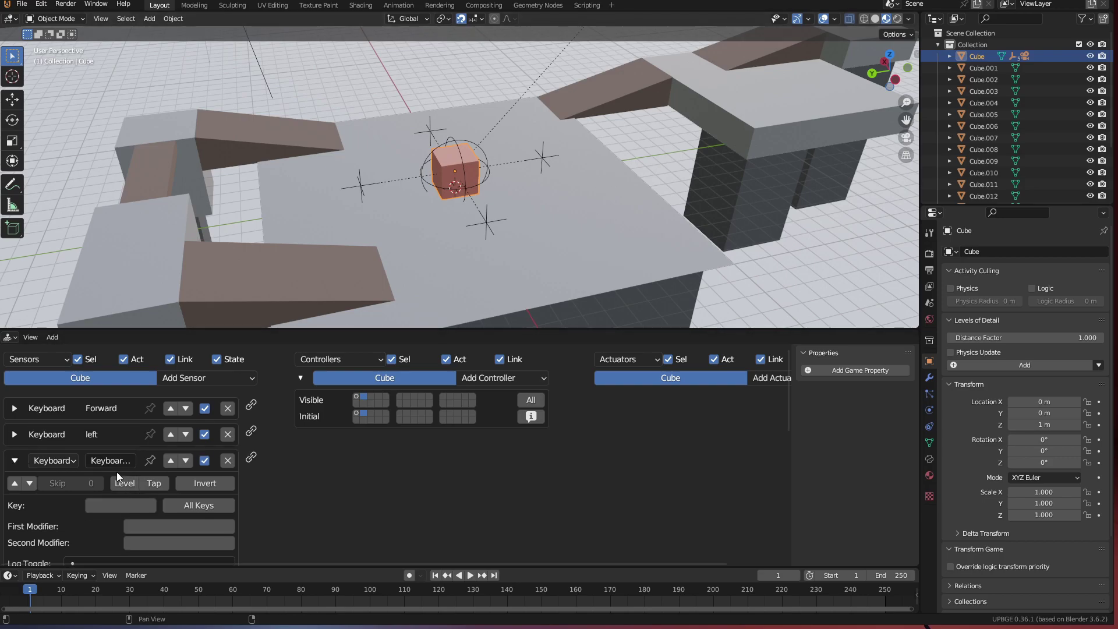
{"action": "double_click", "coordinate": [114, 460]}
{"action": "type", "text": "backwards"}
{"action": "key", "text": "Return"}
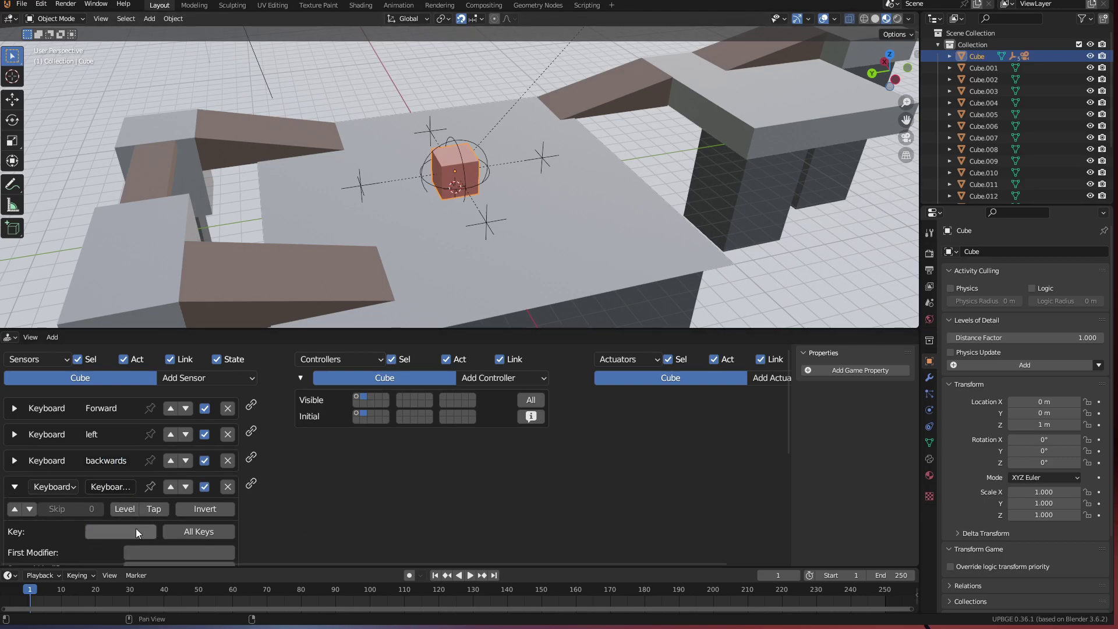
{"action": "double_click", "coordinate": [112, 487]}
{"action": "type", "text": "Rig"}
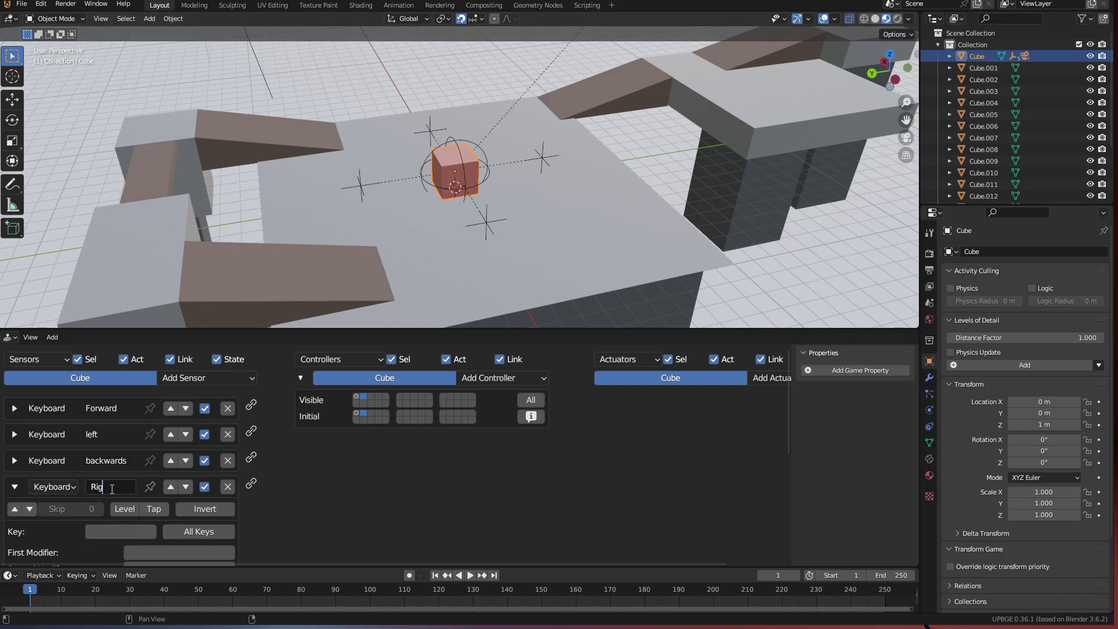
{"action": "type", "text": "ht"}
{"action": "key", "text": "Return"}
{"action": "left_click", "coordinate": [15, 488]}
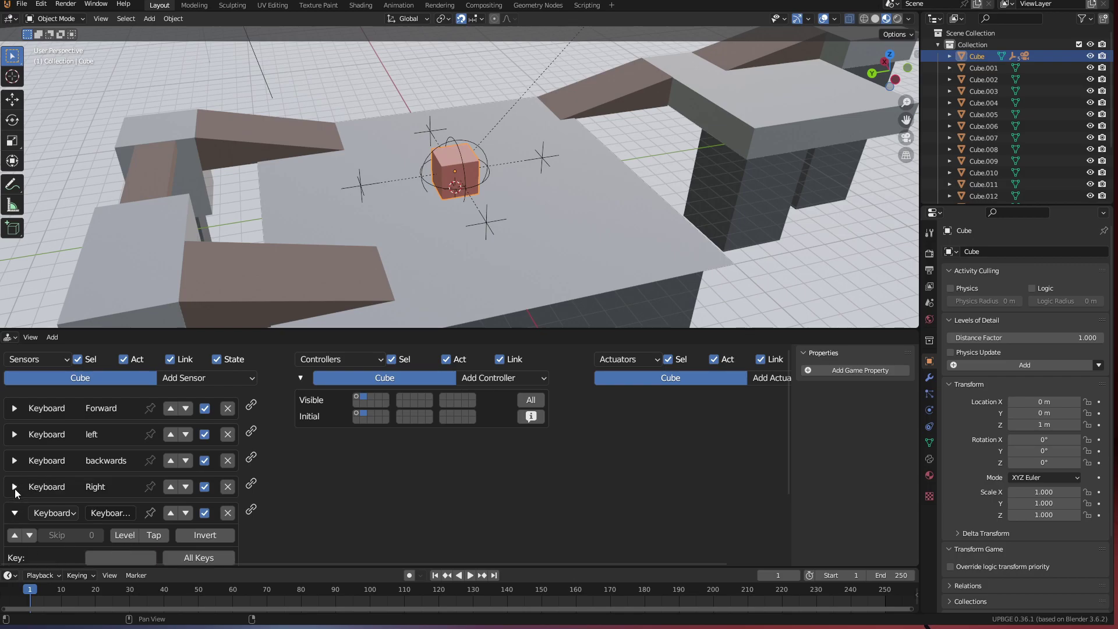
Add Edit Object actuators to the cube for its directional sensors in state 2.
{"action": "left_click", "coordinate": [642, 372]}
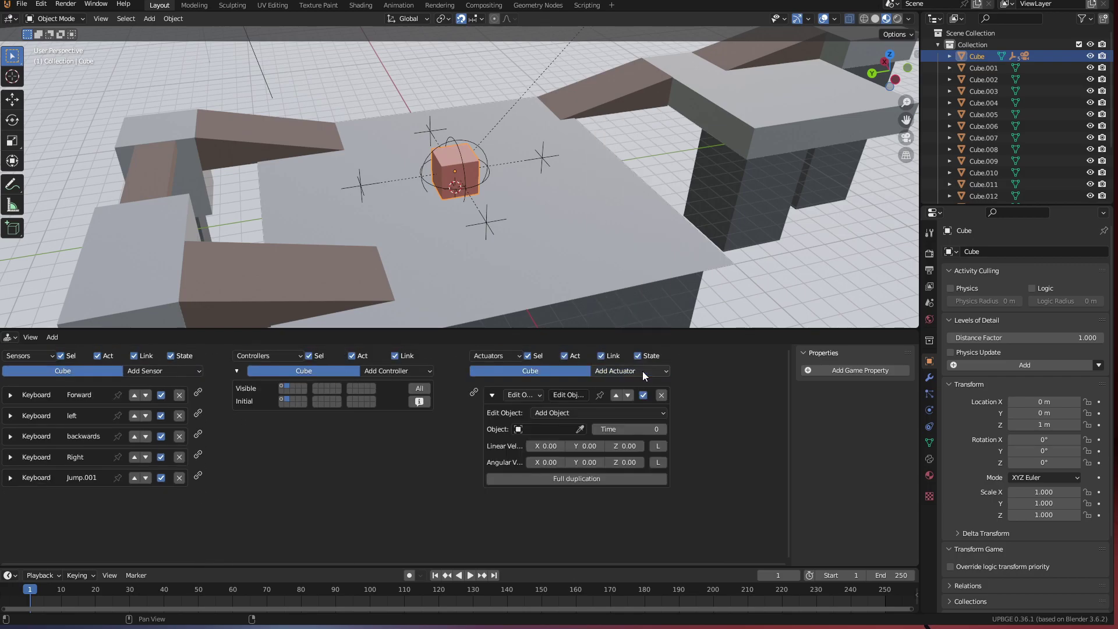
{"action": "left_click", "coordinate": [642, 371]}
{"action": "left_click", "coordinate": [642, 367]}
{"action": "left_click", "coordinate": [640, 371]}
{"action": "left_click", "coordinate": [640, 371]}
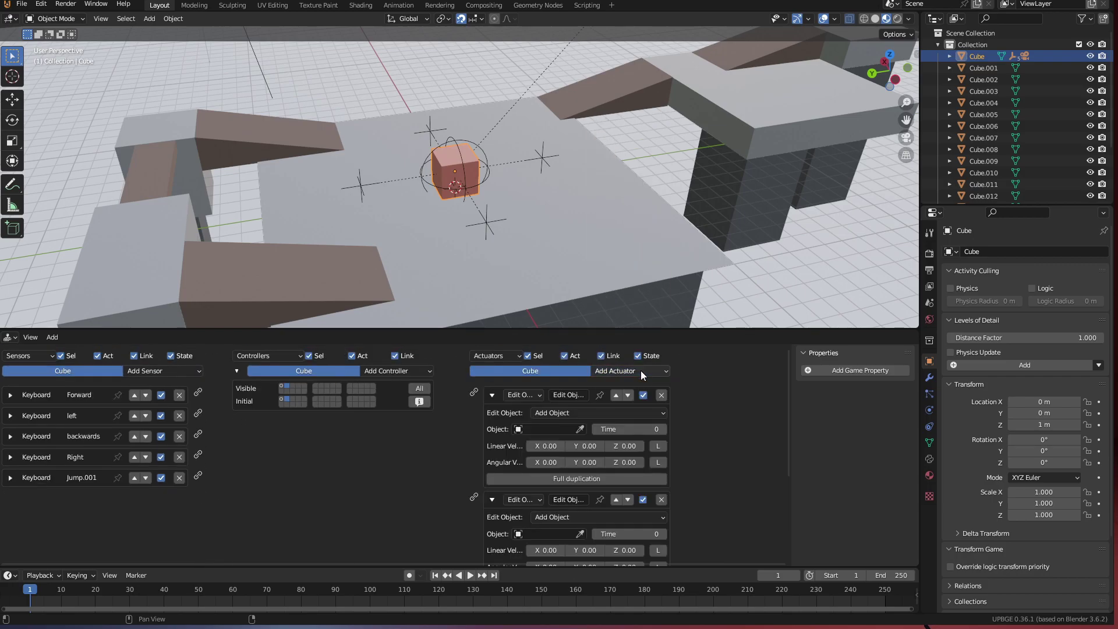
{"action": "left_click", "coordinate": [640, 371]}
{"action": "left_click", "coordinate": [653, 370]}
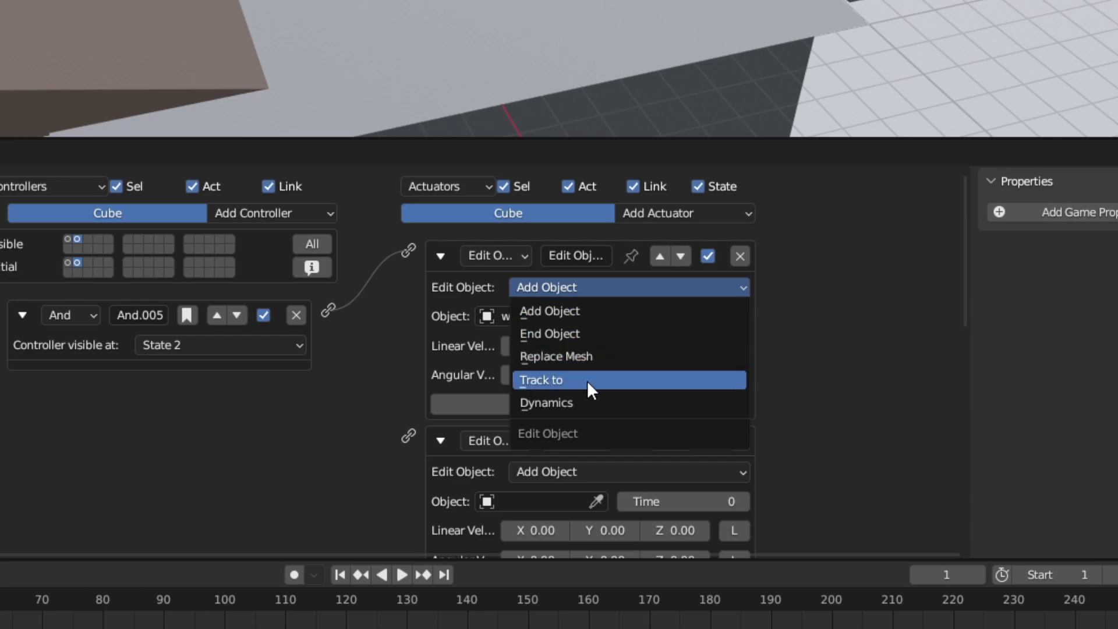
Set the first Edit Object actuator to Track to the empty w, with Time 6 and the X axis as Track Axis.
{"action": "left_click", "coordinate": [587, 380]}
{"action": "left_click", "coordinate": [644, 317]}
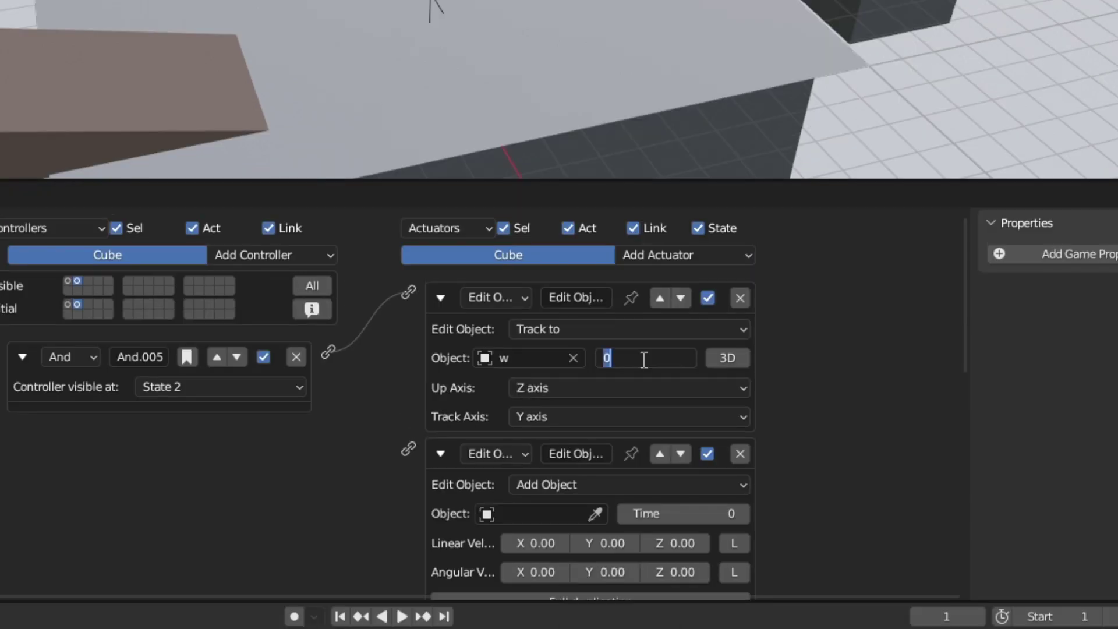
{"action": "type", "text": "6"}
{"action": "key", "text": "Return"}
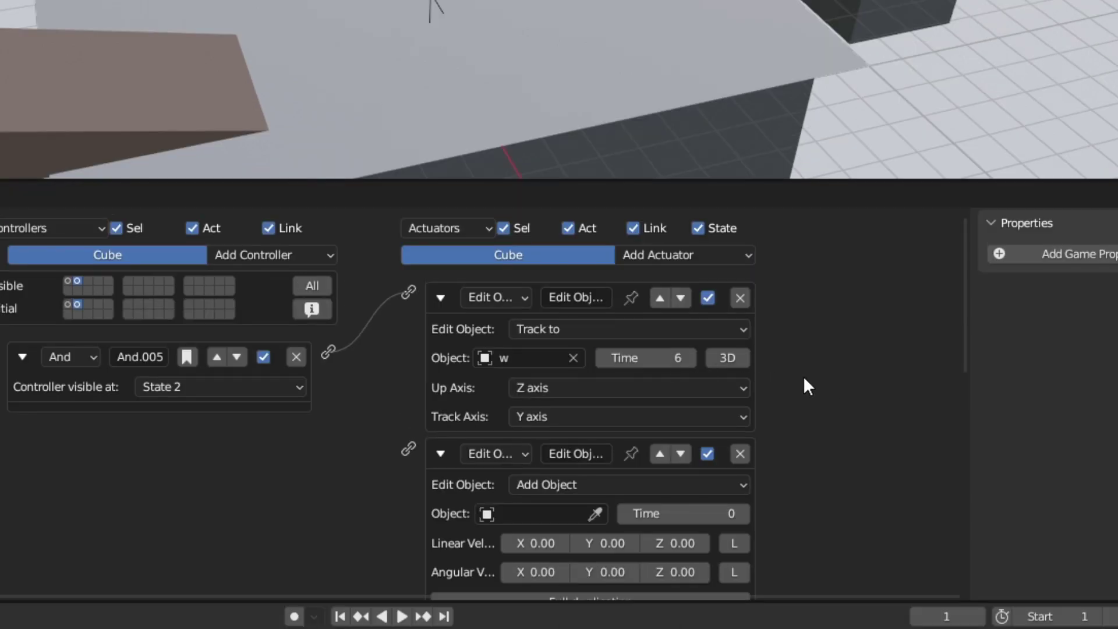
{"action": "left_click", "coordinate": [563, 417]}
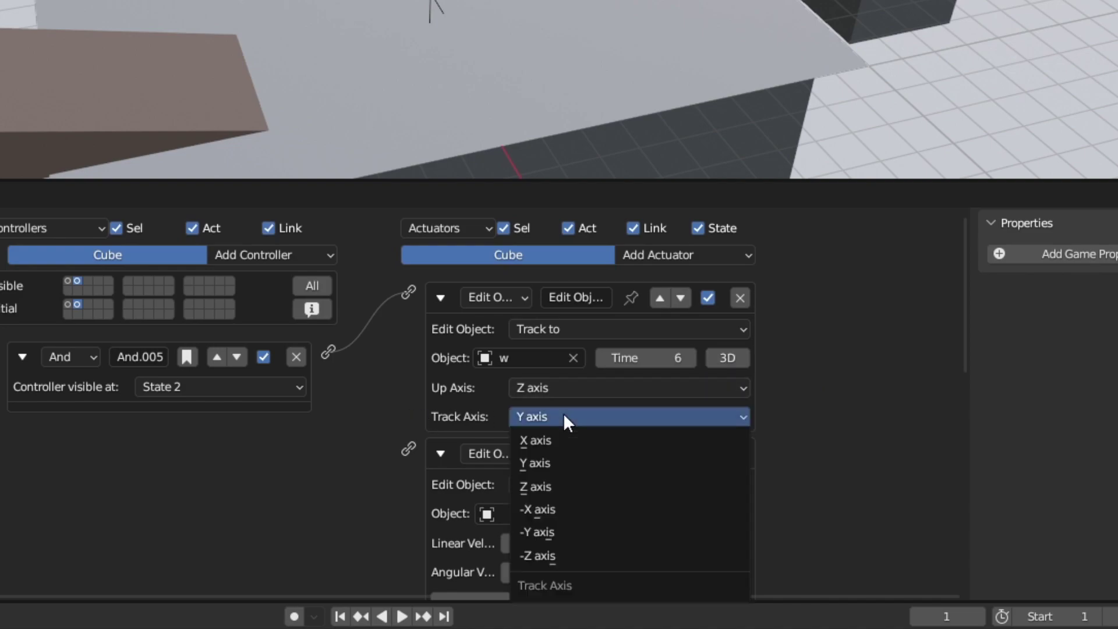
{"action": "left_click", "coordinate": [610, 443]}
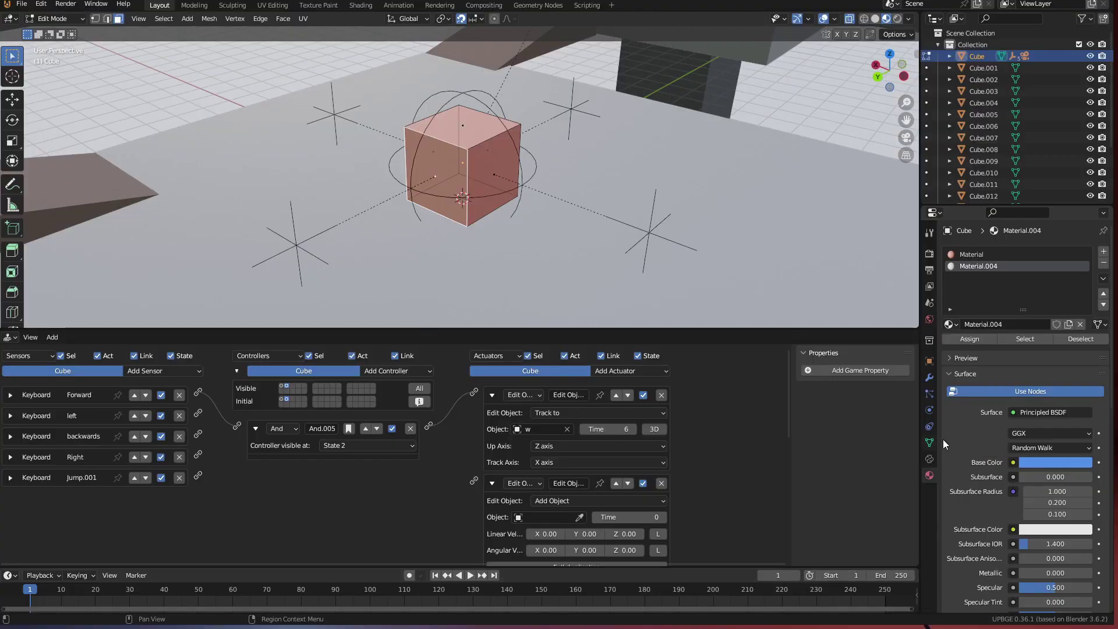
Assign the blue Material.004 to the cube's selected side face and return to Object Mode.
{"action": "left_click", "coordinate": [970, 338]}
{"action": "key", "text": "Tab"}
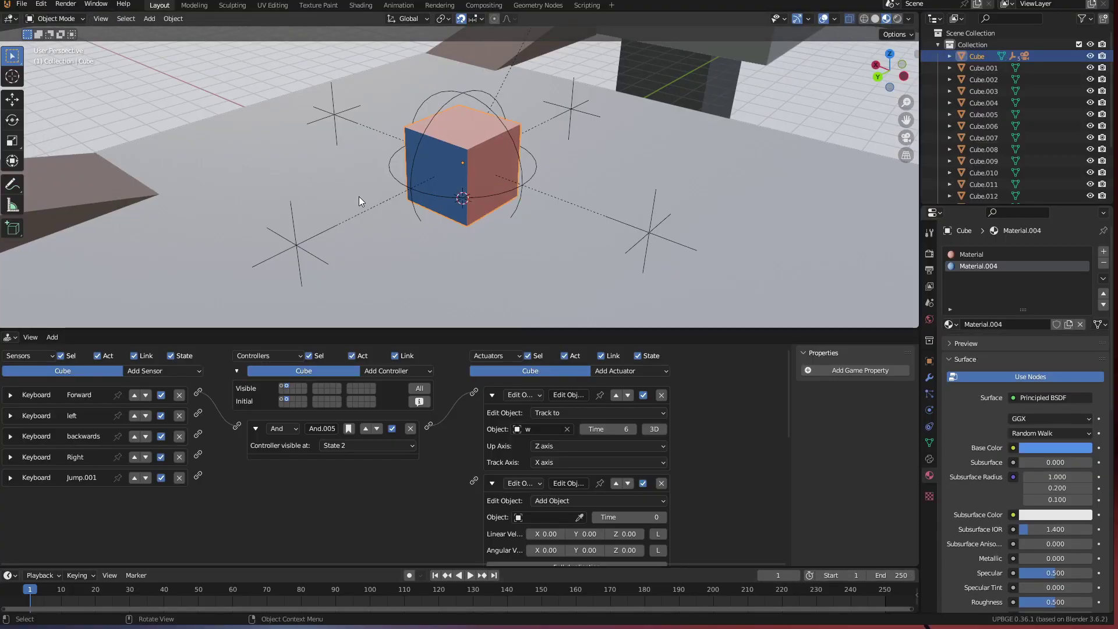
{"action": "middle_click_drag", "start_coordinate": [502, 206], "coordinate": [407, 233]}
{"action": "scroll", "coordinate": [412, 233], "scroll_direction": "down", "scroll_amount": 5}
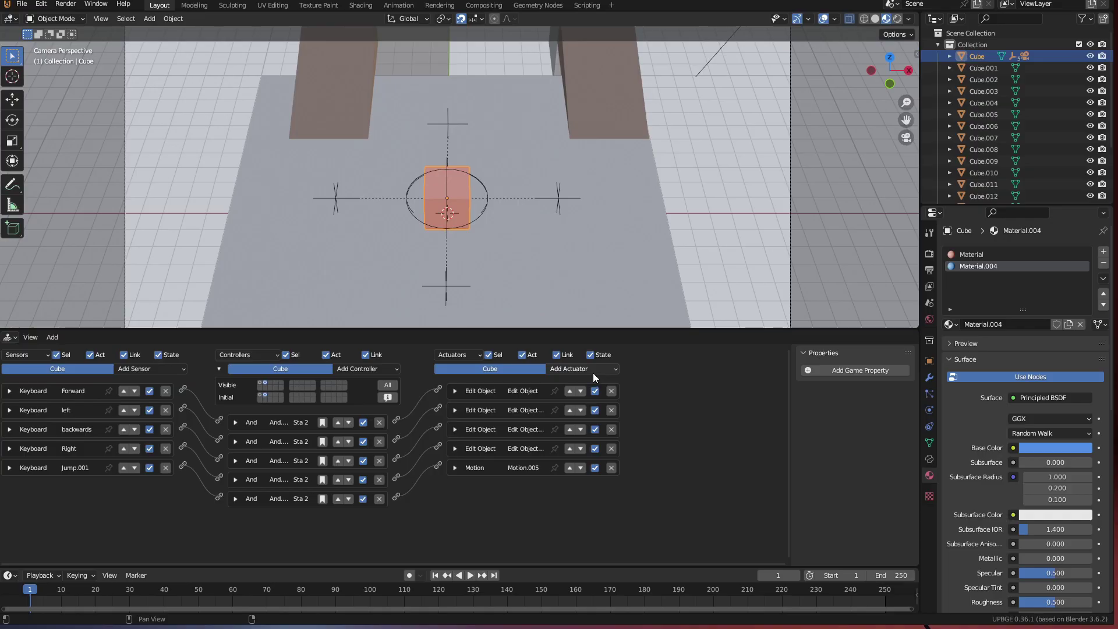
Add a Motion actuator to the cube in state 2 with a local Y location of 0.10.
{"action": "left_click", "coordinate": [592, 371]}
{"action": "key", "text": "t"}
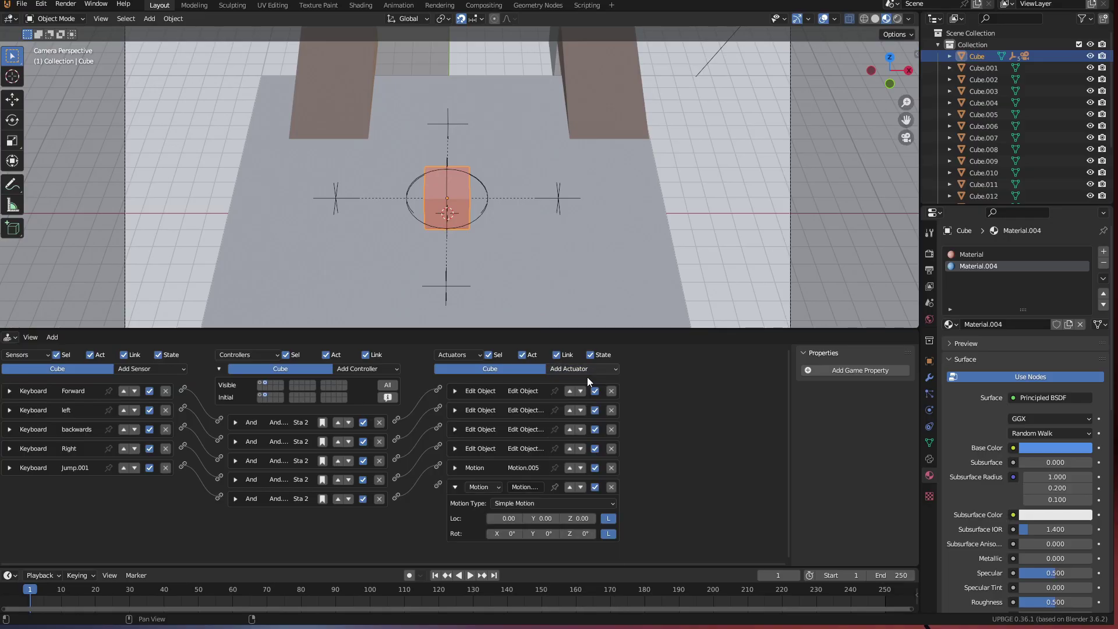
{"action": "left_click", "coordinate": [556, 520]}
Add an Or controller to the cube and link the Forward, left, backwards and Right sensors through it to the new Motion actuator.
{"action": "left_click", "coordinate": [367, 369]}
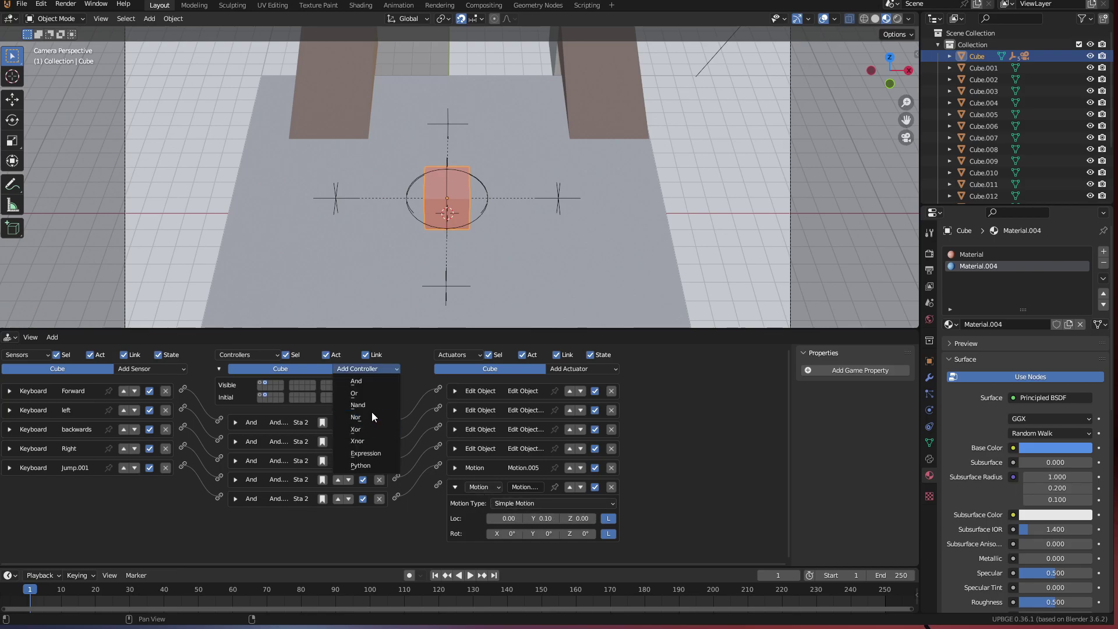
{"action": "left_click", "coordinate": [379, 392]}
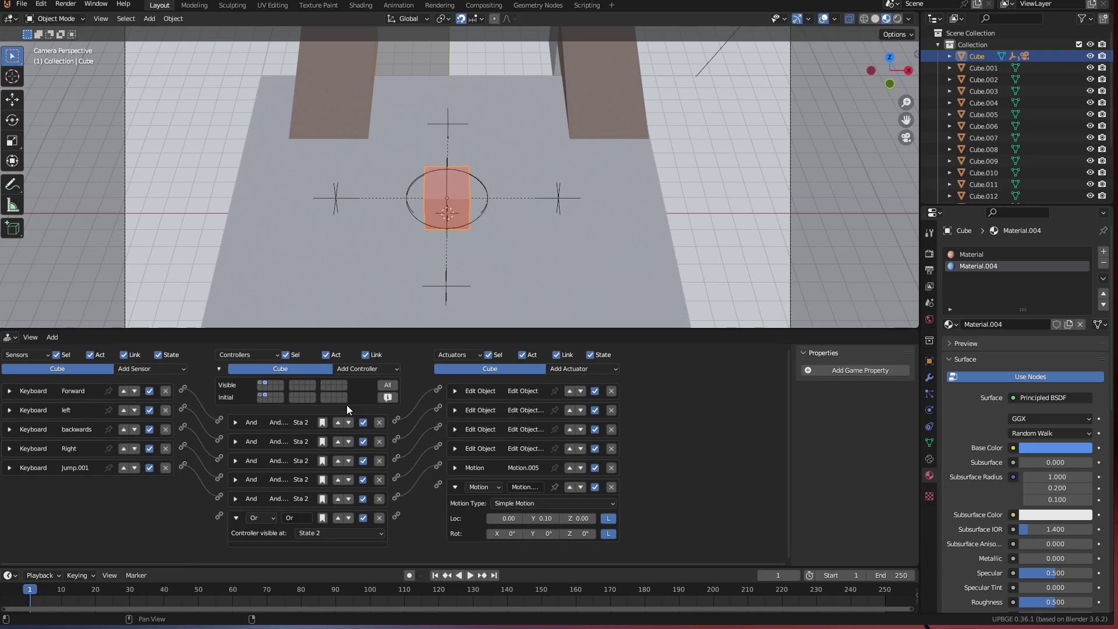
{"action": "left_click_drag", "start_coordinate": [219, 515], "coordinate": [185, 403]}
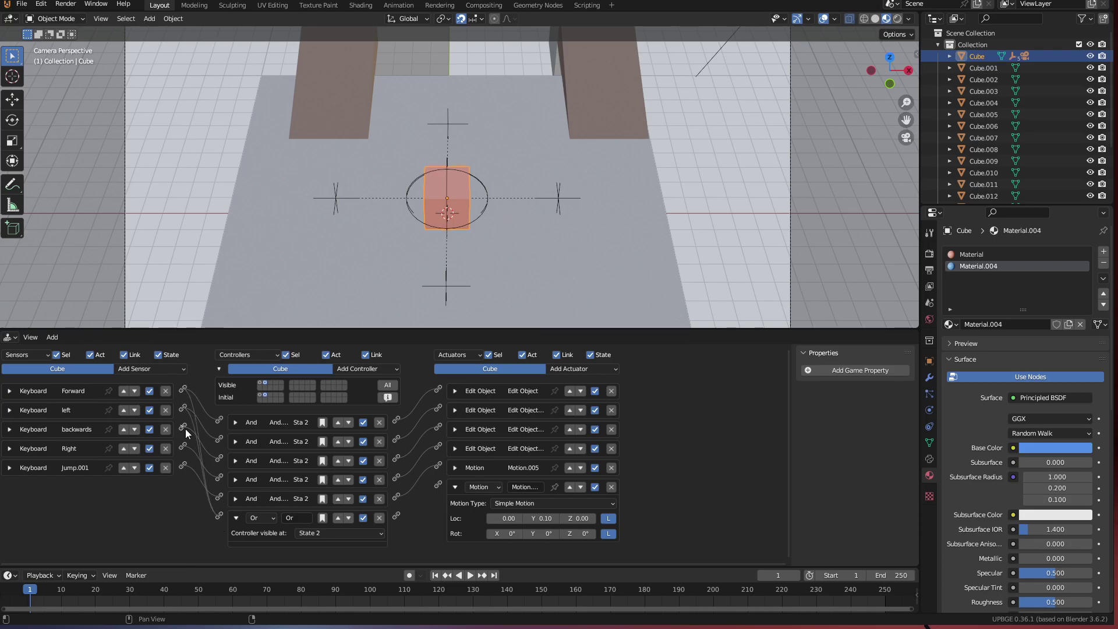
{"action": "left_click_drag", "start_coordinate": [186, 429], "coordinate": [219, 515]}
{"action": "left_click_drag", "start_coordinate": [184, 450], "coordinate": [230, 523]}
{"action": "left_click_drag", "start_coordinate": [184, 447], "coordinate": [223, 515]}
Run the game, test turning and moving the cube left and right, and stop the game.
{"action": "key", "text": "p"}
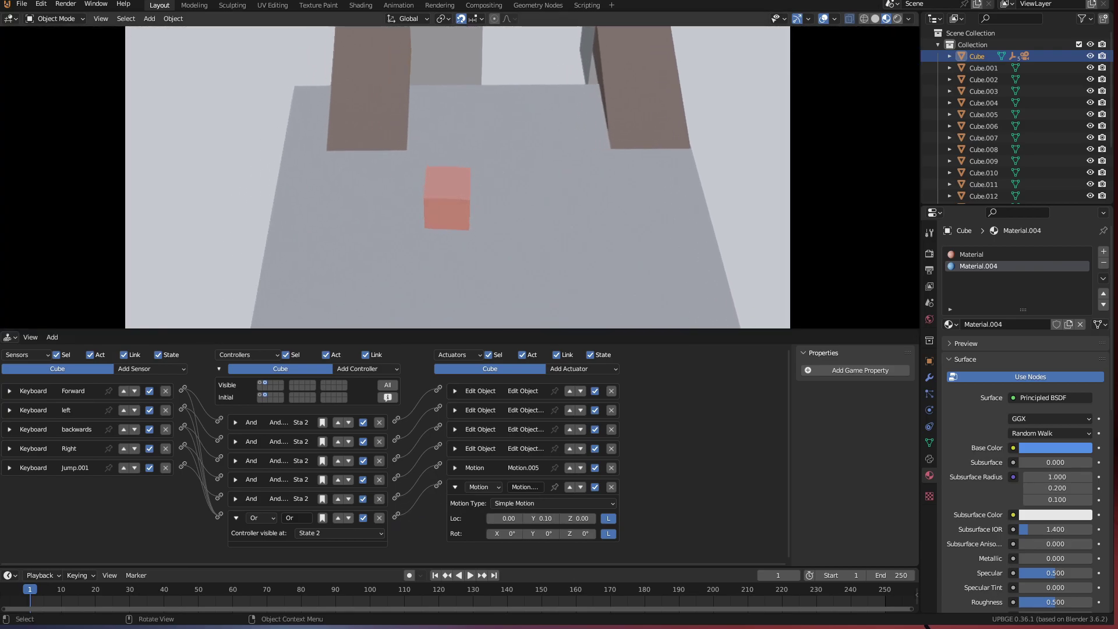
{"action": "key", "text": "a"}
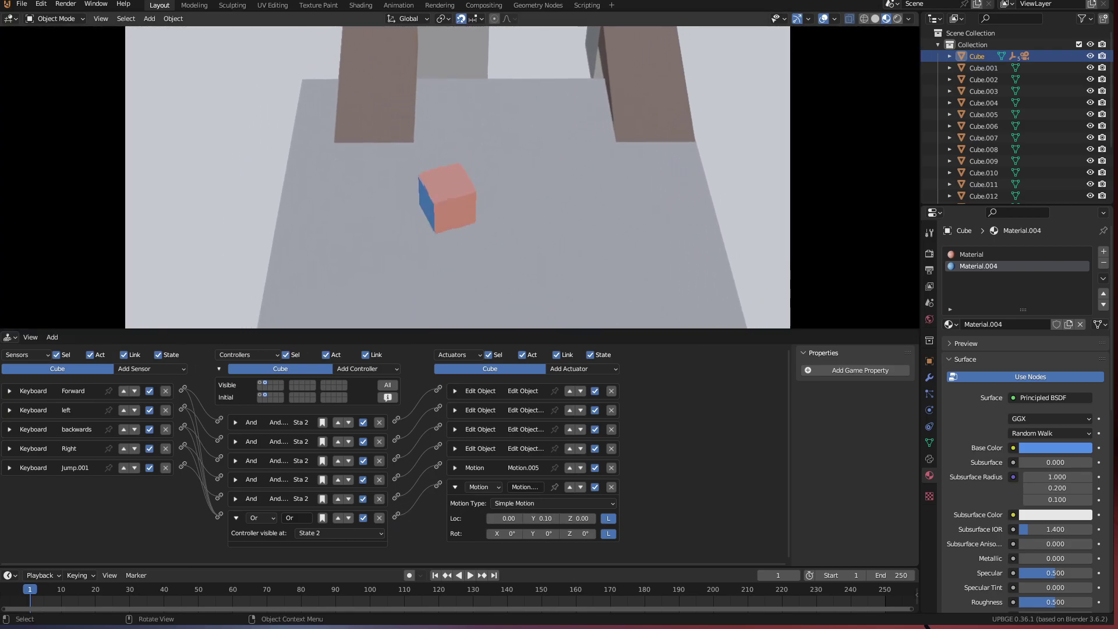
{"action": "key", "text": "d"}
{"action": "key", "text": "a"}
{"action": "key", "text": "Escape"}
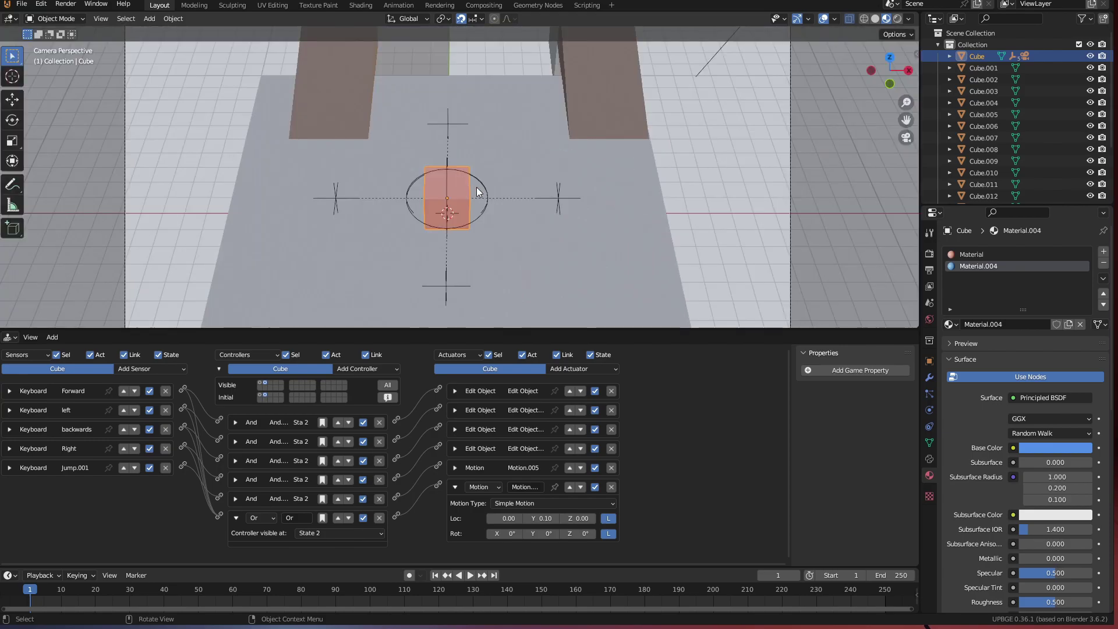
Select the directional empties to the left, ahead and right of the cube together.
{"action": "left_click", "coordinate": [335, 205]}
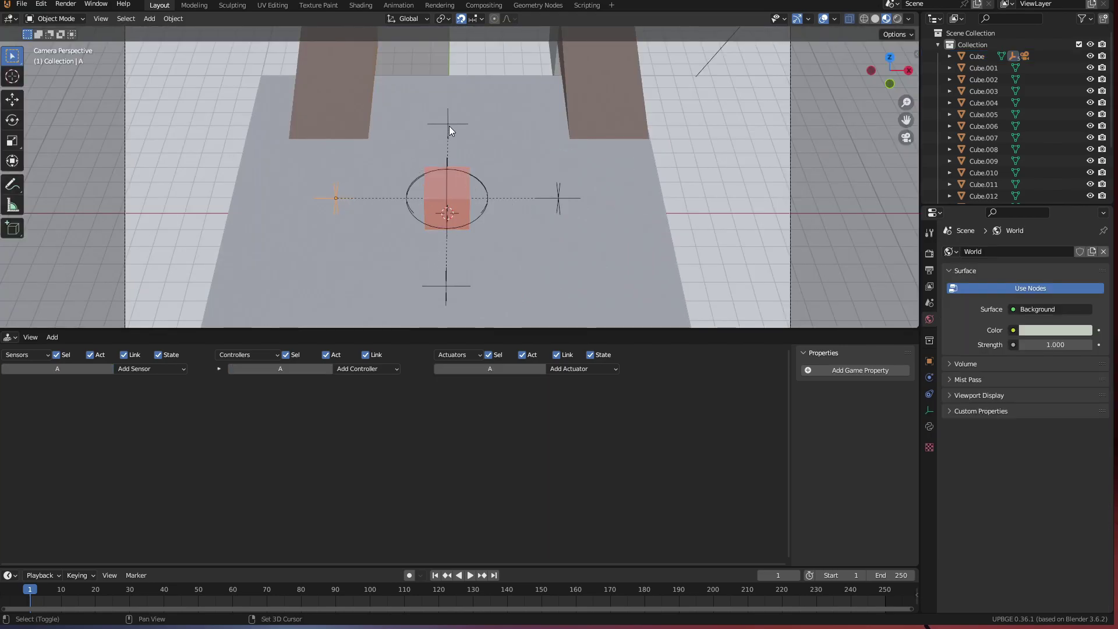
{"action": "left_click", "coordinate": [449, 126], "text": "shift"}
{"action": "left_click", "coordinate": [560, 199], "text": "shift"}
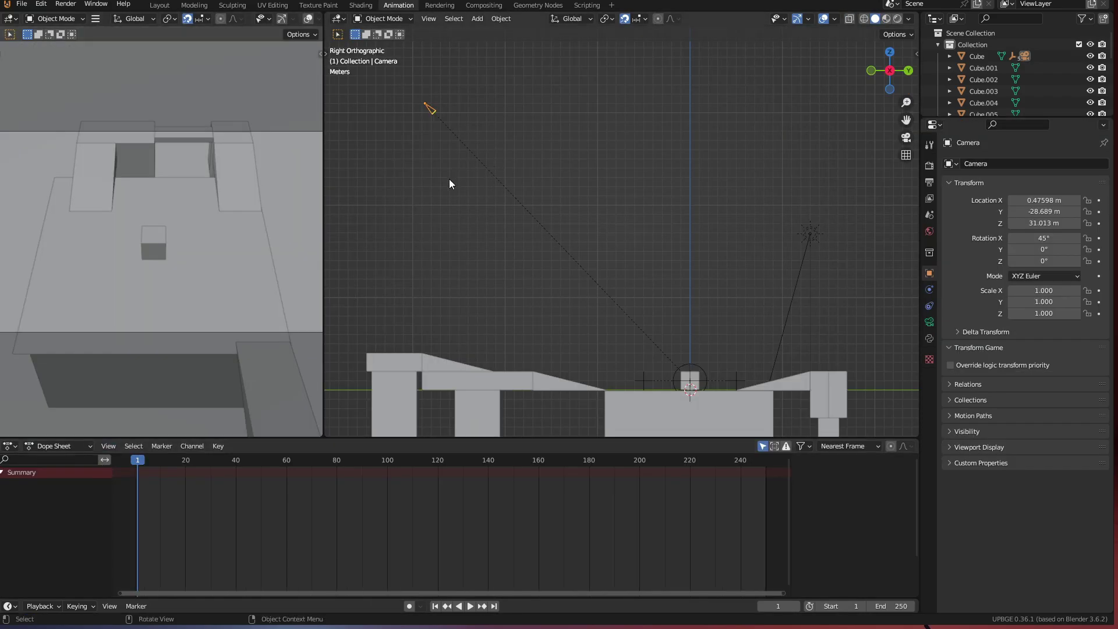
Keyframe the camera's location at frame 1, and at frame 100 after moving it along local Z to about Y -7.07 m, Z 8.07 m.
{"action": "key", "text": "i"}
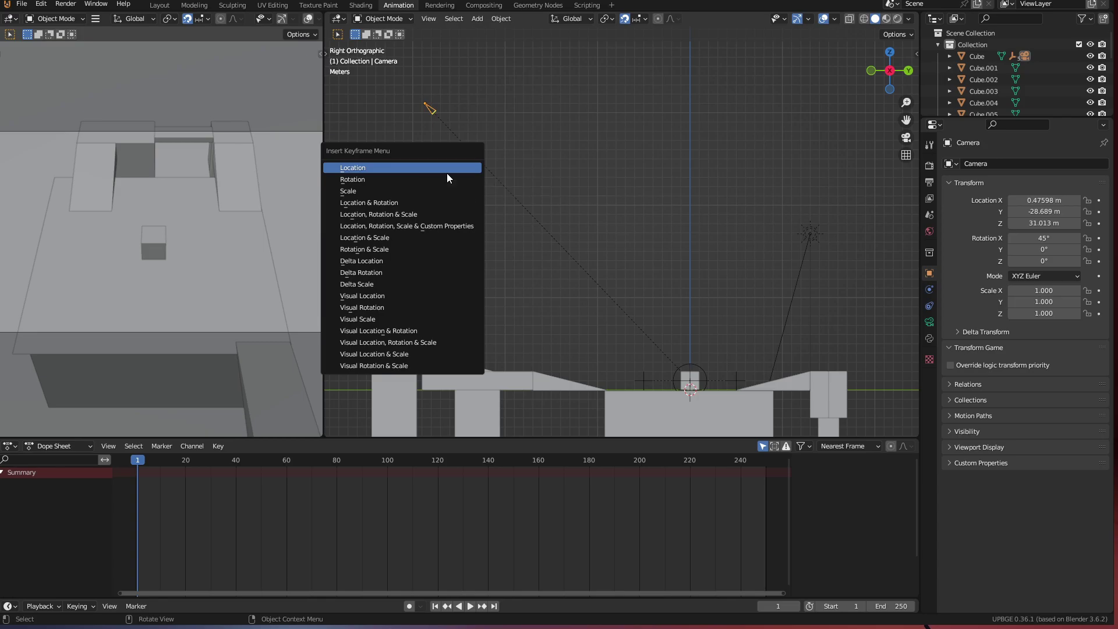
{"action": "left_click", "coordinate": [447, 173]}
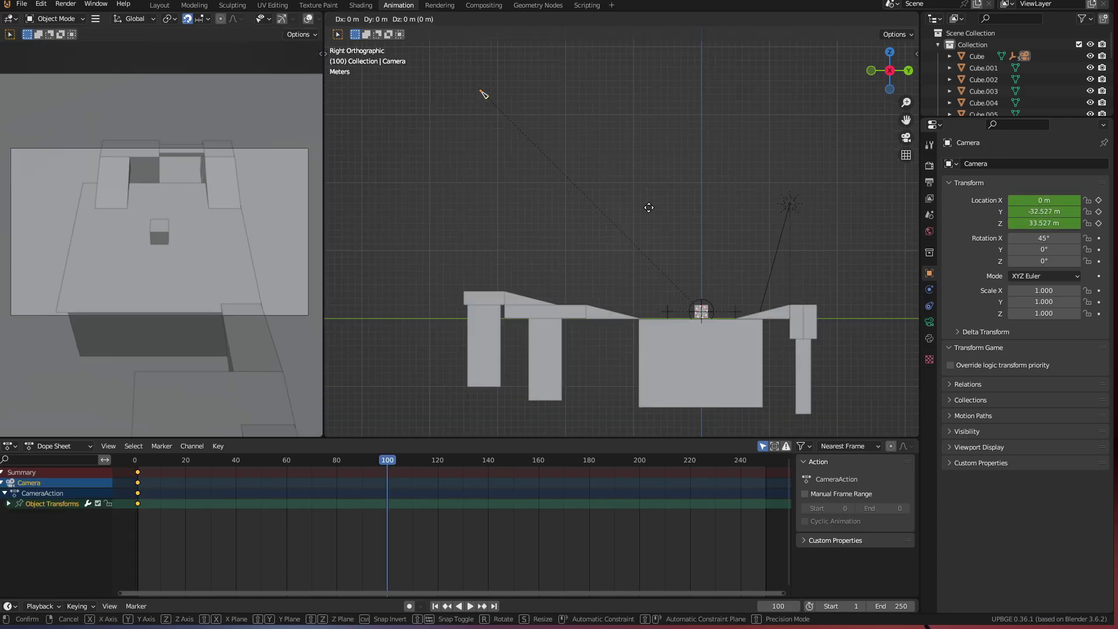
{"action": "key", "text": "g"}
{"action": "key", "text": "z"}
{"action": "key", "text": "z"}
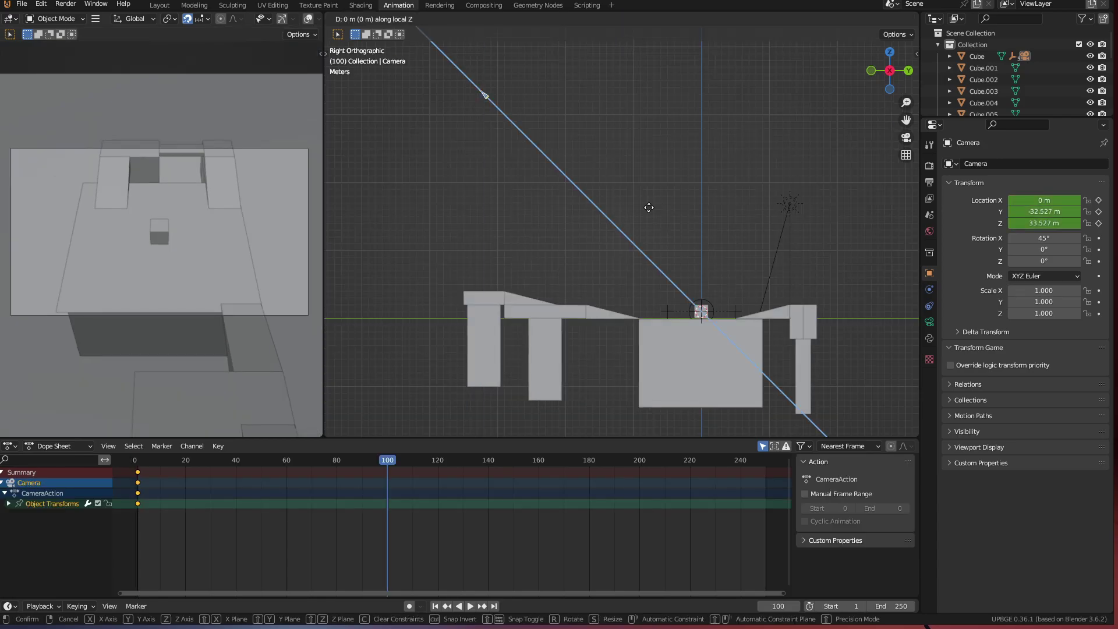
{"action": "left_click", "coordinate": [835, 375]}
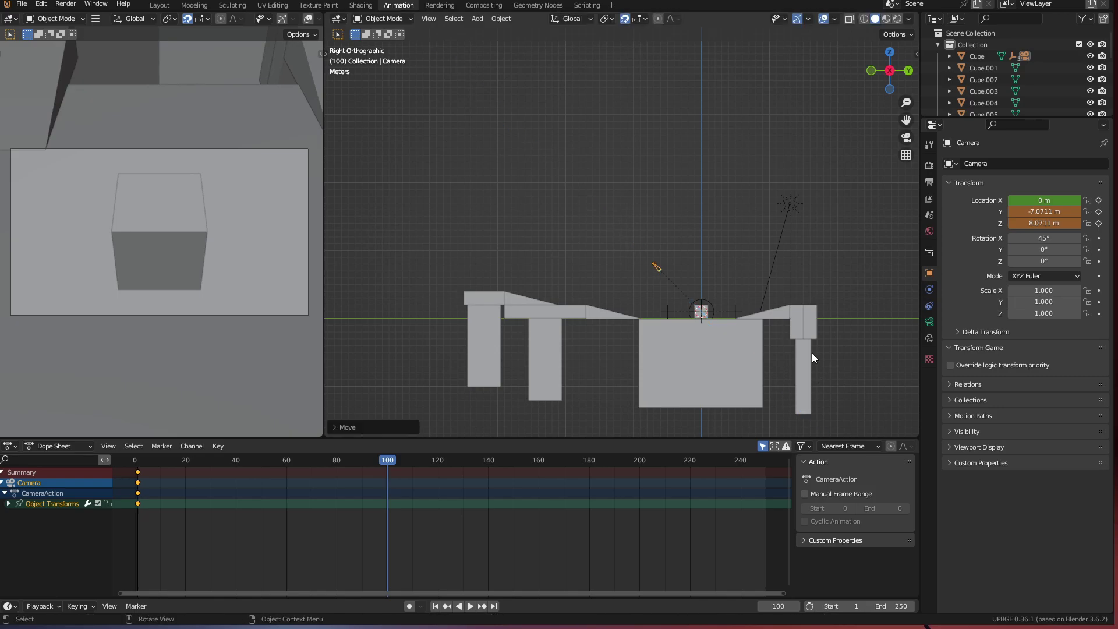
{"action": "key", "text": "i"}
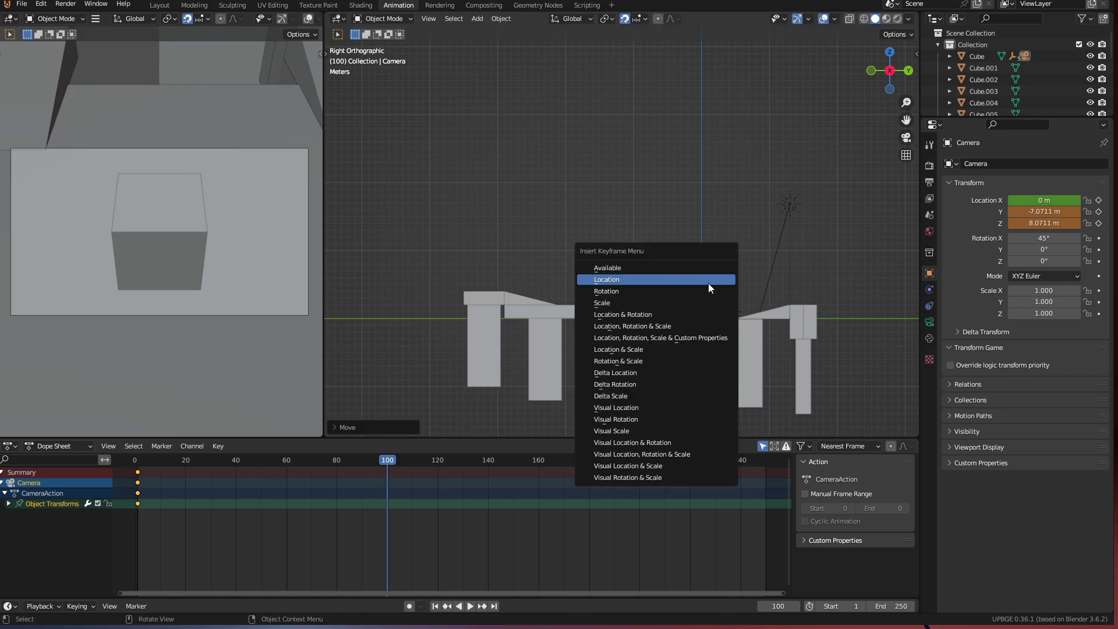
{"action": "left_click", "coordinate": [709, 283]}
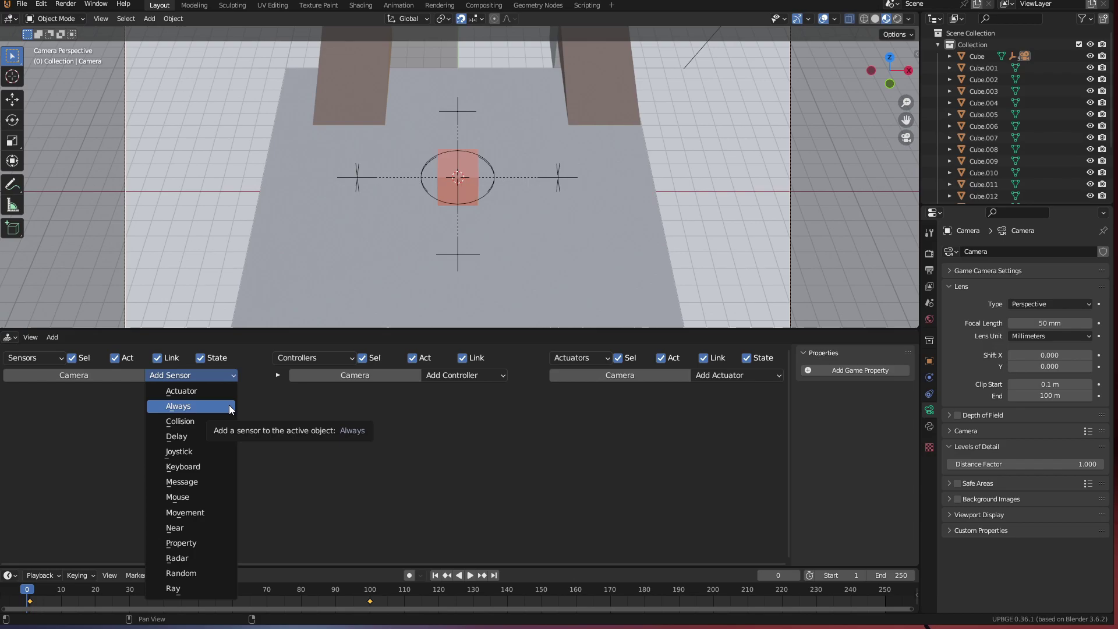
Give the camera an Always sensor and an Action actuator set to Property mode with the Camera Zoom action.
{"action": "left_click", "coordinate": [228, 406]}
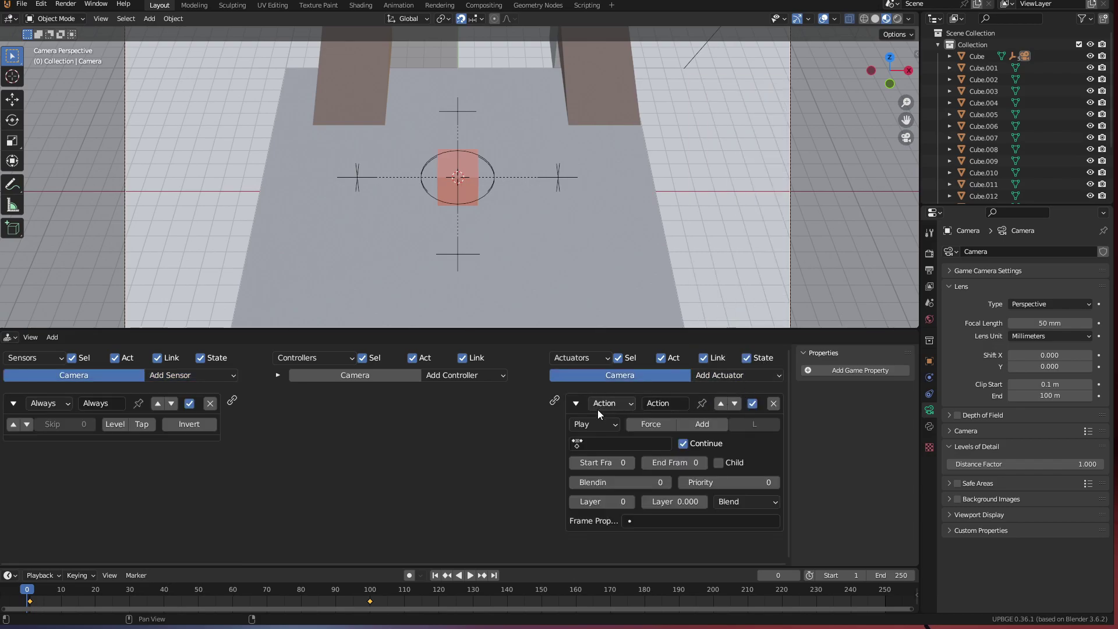
{"action": "left_click", "coordinate": [589, 426]}
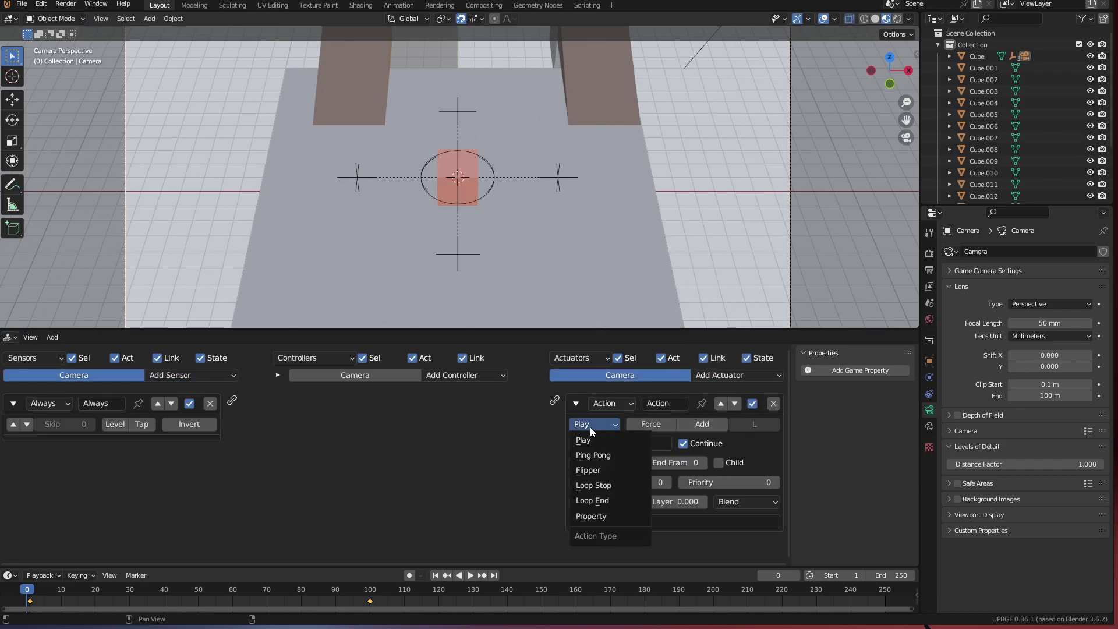
{"action": "left_click", "coordinate": [623, 518]}
{"action": "left_click", "coordinate": [639, 443]}
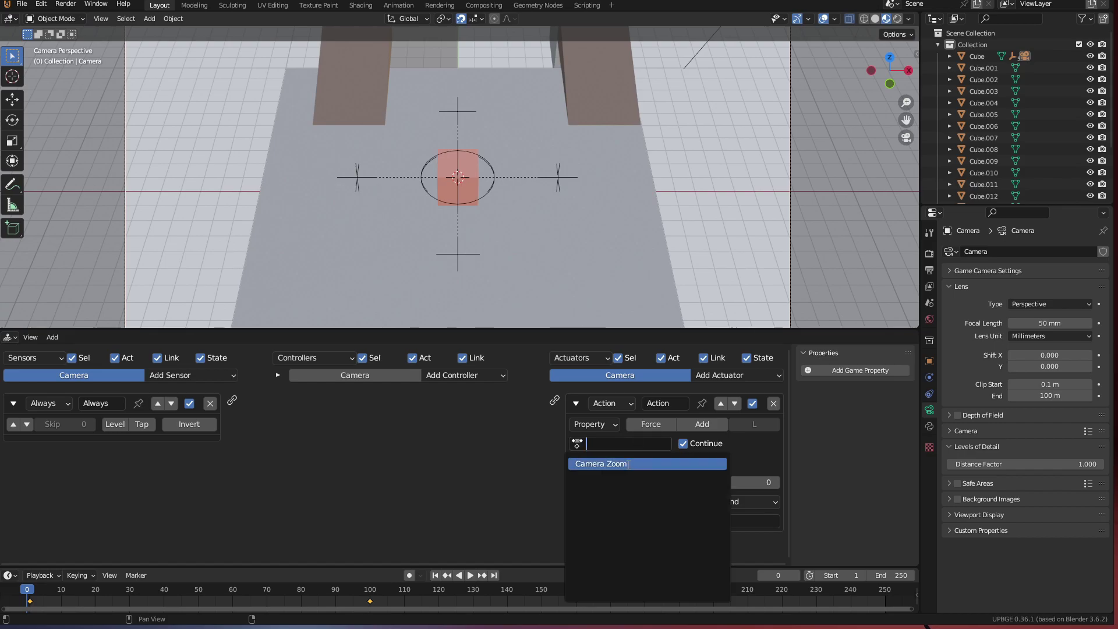
{"action": "left_click", "coordinate": [628, 465]}
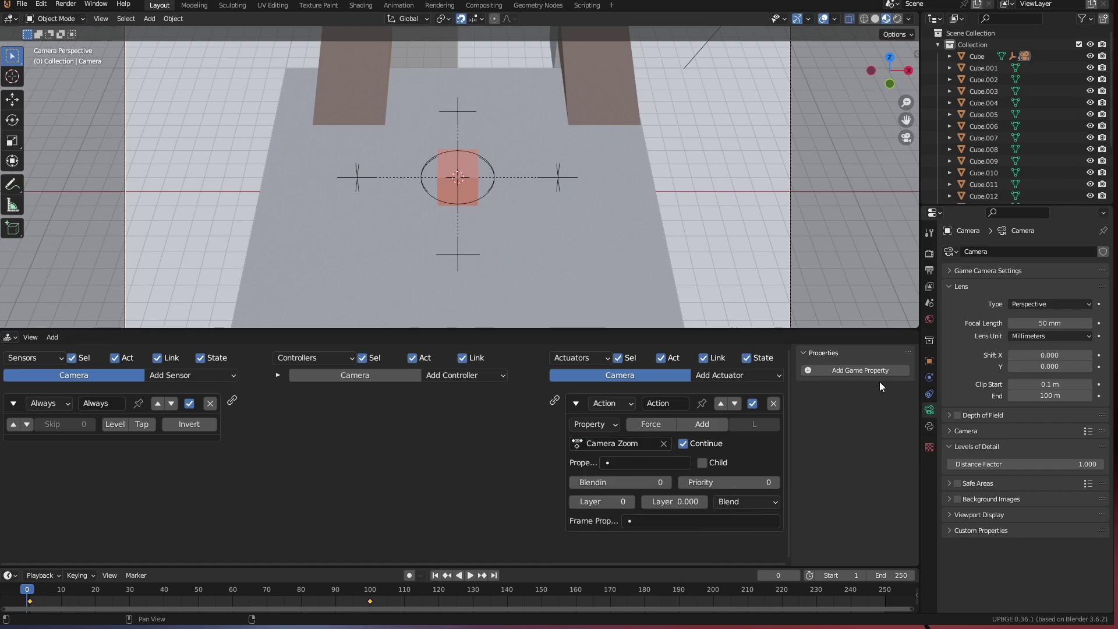
Add a float game property named Zoom to the camera.
{"action": "left_click", "coordinate": [877, 372]}
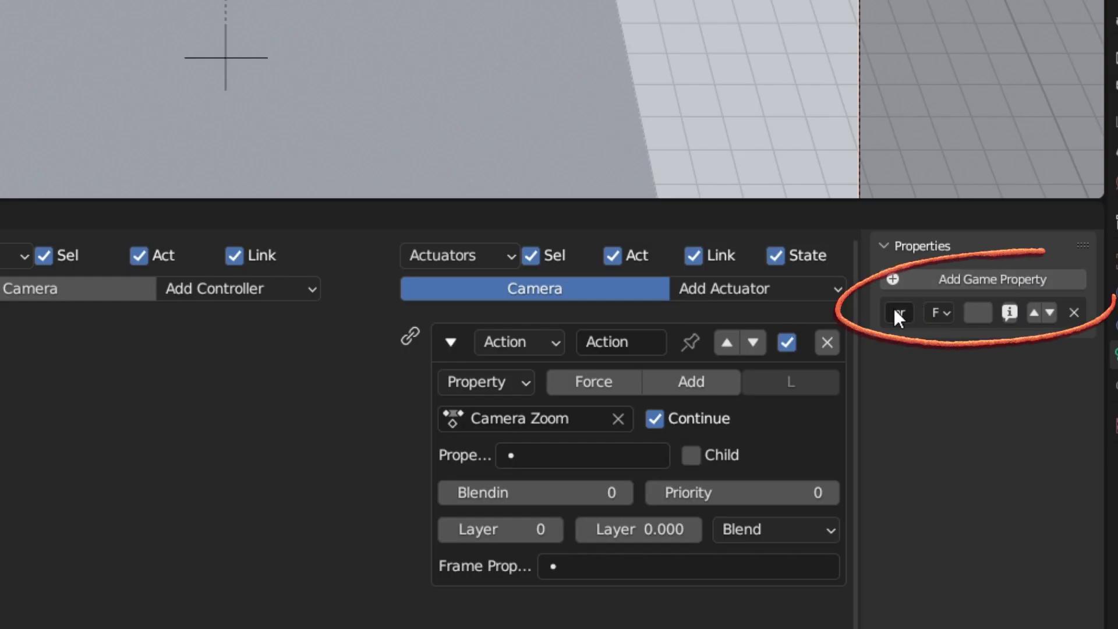
{"action": "left_click", "coordinate": [811, 388]}
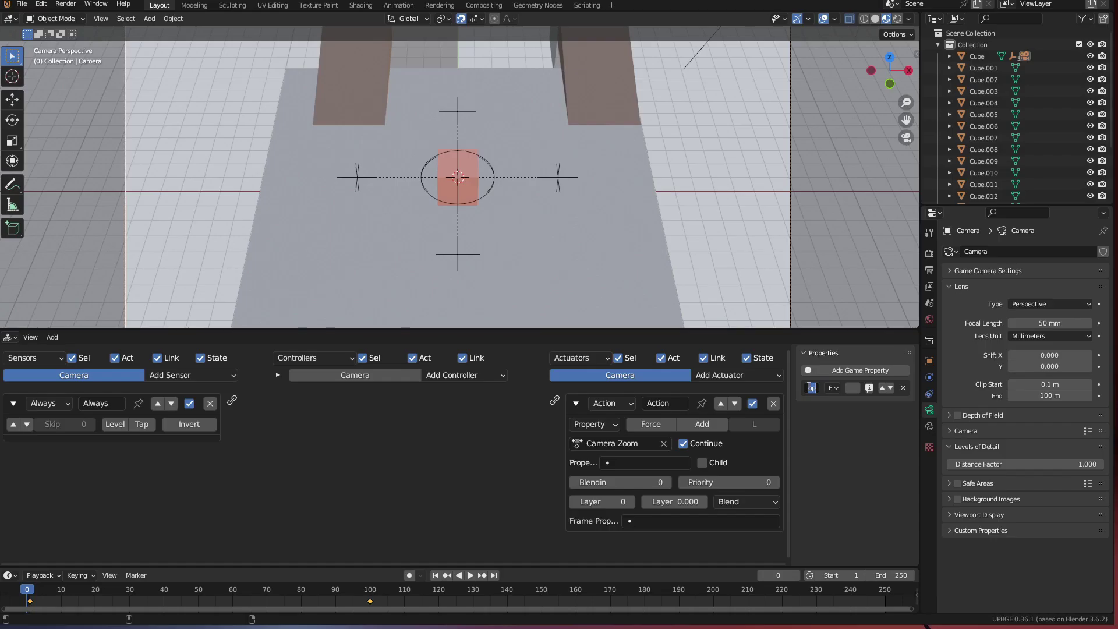
{"action": "type", "text": "Zoom"}
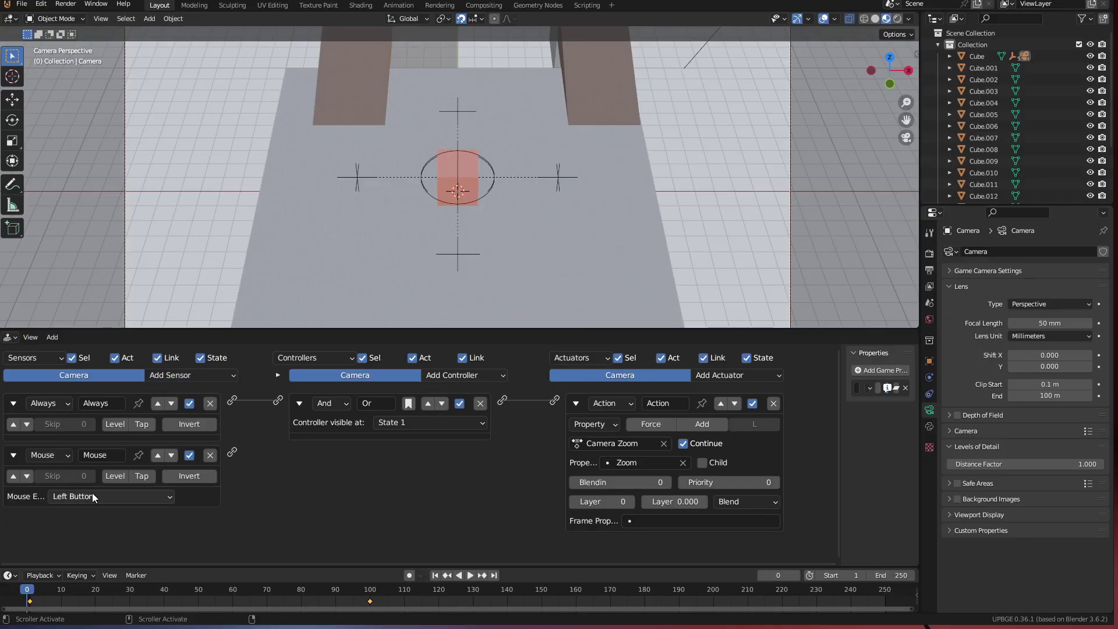
Set the camera's Mouse sensor to Wheel Up and add a second Mouse sensor set to Wheel Down.
{"action": "left_click", "coordinate": [92, 494]}
{"action": "left_click", "coordinate": [121, 374]}
{"action": "left_click", "coordinate": [199, 378]}
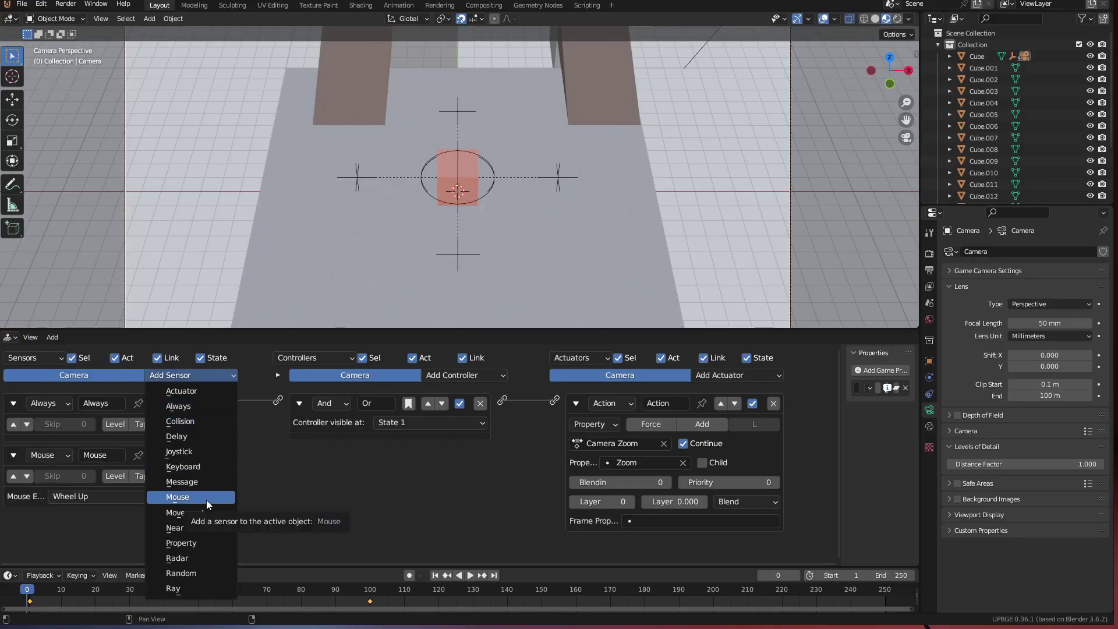
{"action": "left_click", "coordinate": [207, 499]}
{"action": "scroll", "coordinate": [116, 524], "scroll_direction": "down", "scroll_amount": 1}
{"action": "left_click", "coordinate": [97, 541]}
{"action": "left_click", "coordinate": [116, 404]}
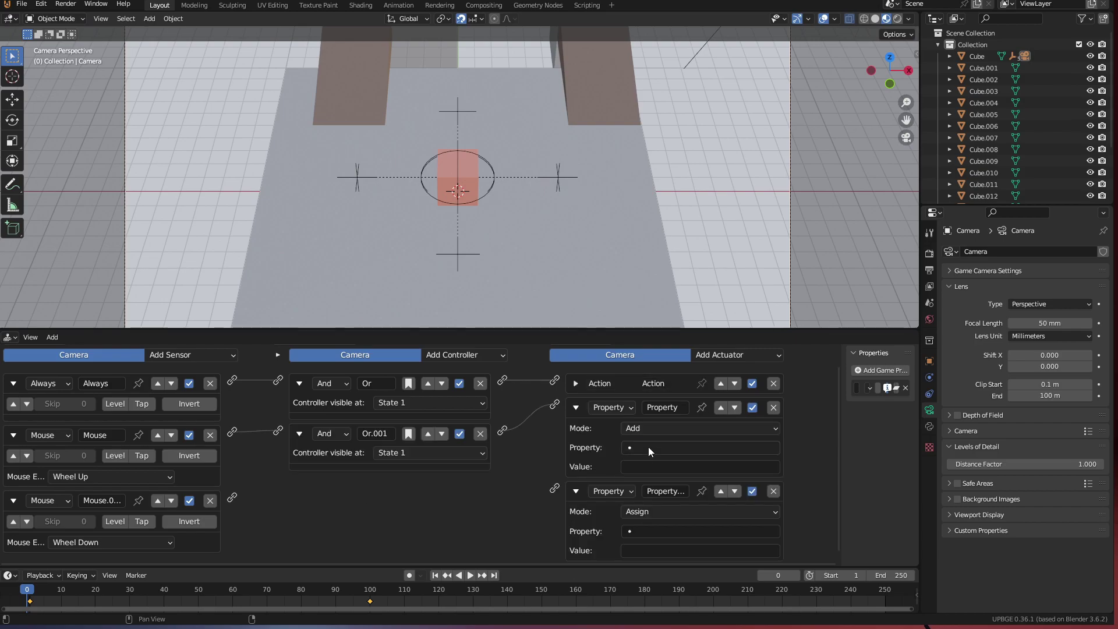
Set the camera's two Property actuators to add 1 and -1 to Zoom, and save the file.
{"action": "left_click", "coordinate": [640, 447]}
{"action": "left_click", "coordinate": [647, 474]}
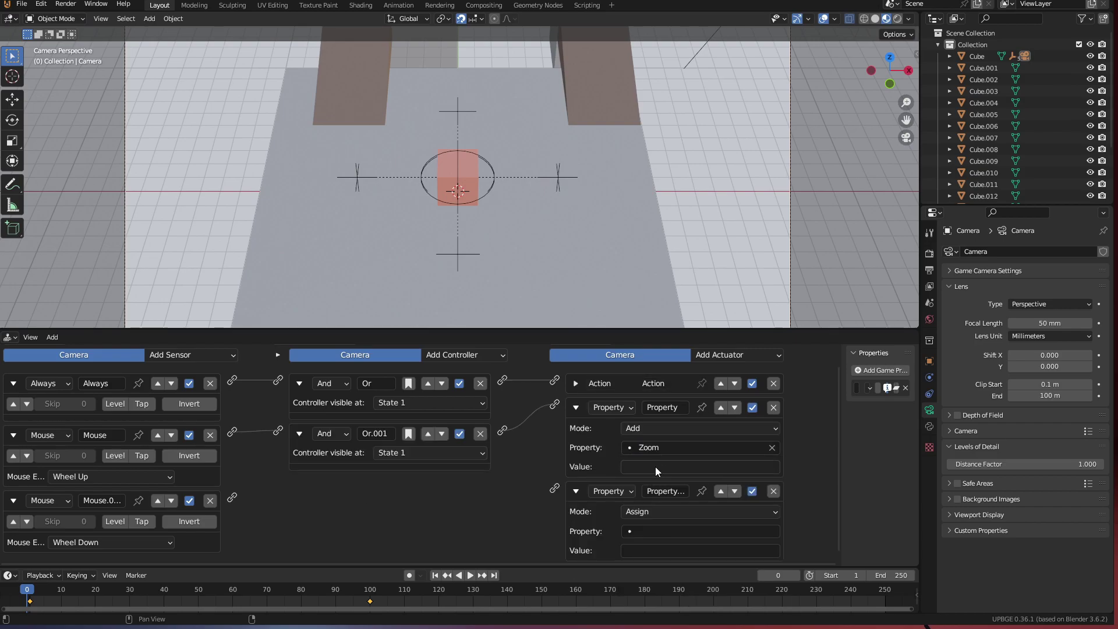
{"action": "left_click", "coordinate": [660, 466]}
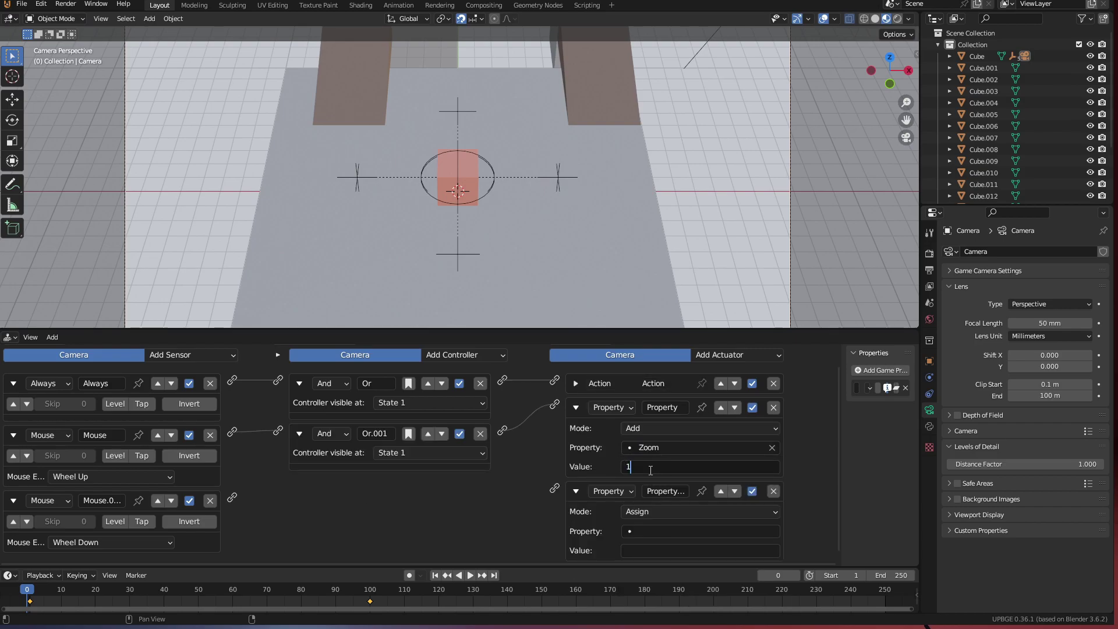
{"action": "type", "text": "1"}
{"action": "left_click", "coordinate": [644, 545]}
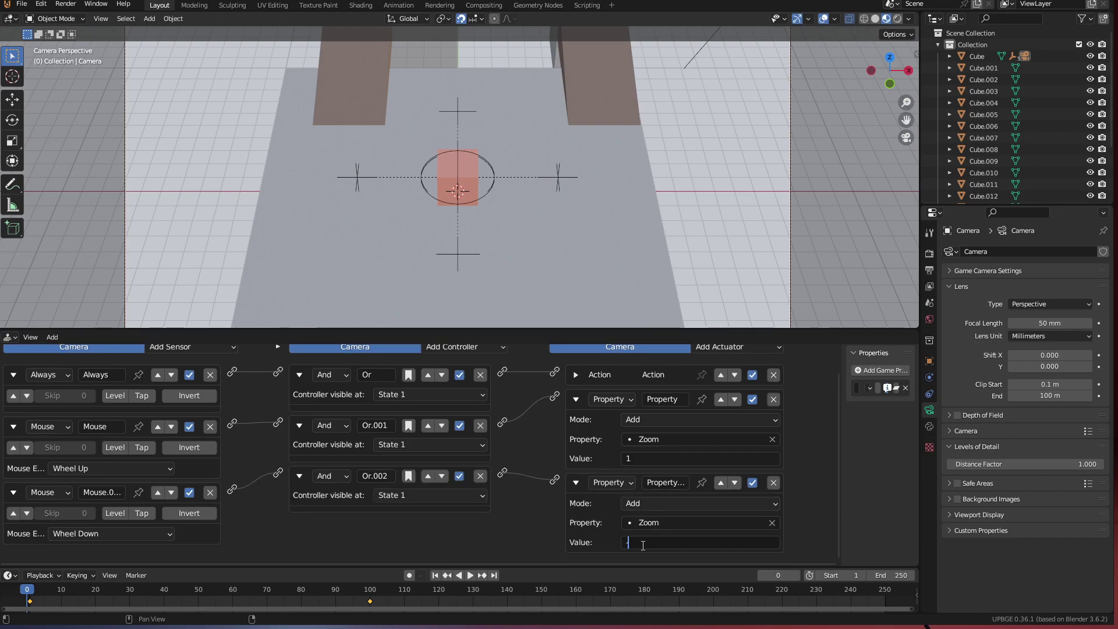
{"action": "key", "text": "Return"}
{"action": "key", "text": "ctrl+s"}
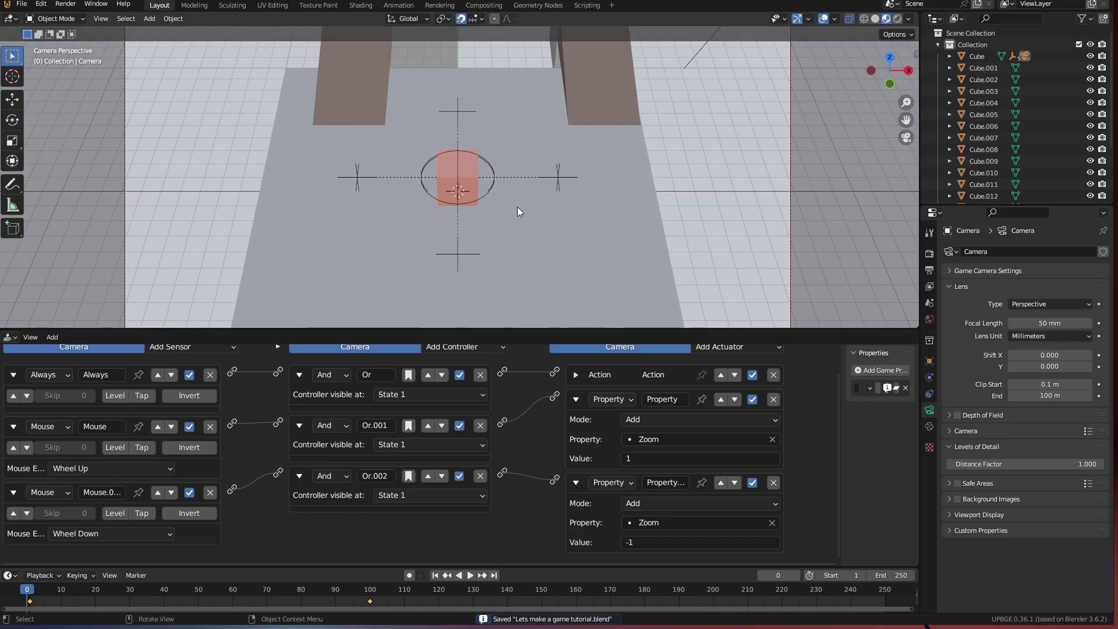
Run the game and test zooming the camera out and in while checking the Zoom debug property.
{"action": "key", "text": "p"}
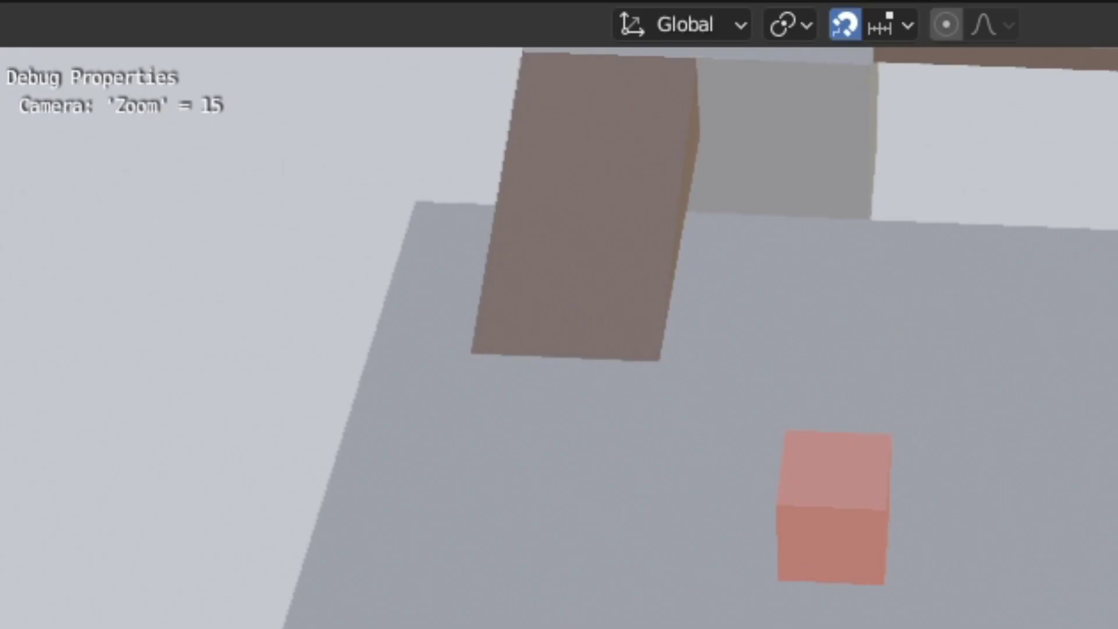
{"action": "scroll", "coordinate": [458, 178], "scroll_direction": "down", "scroll_amount": 1}
{"action": "scroll", "coordinate": [559, 315], "scroll_direction": "down", "scroll_amount": 8}
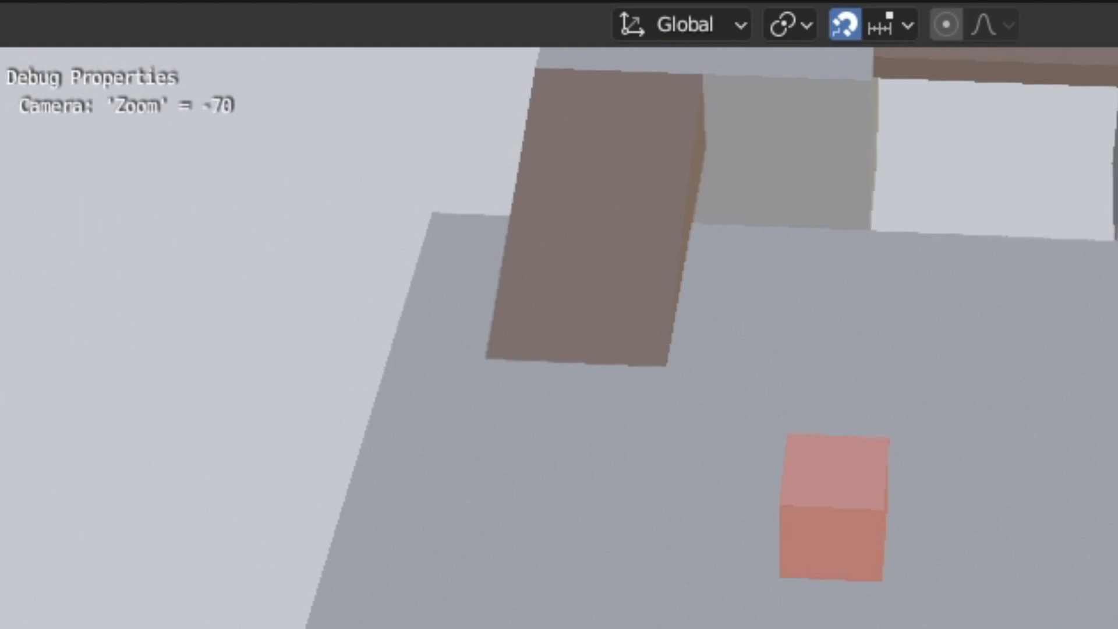
{"action": "scroll", "coordinate": [559, 314], "scroll_direction": "down", "scroll_amount": 2}
{"action": "scroll", "coordinate": [559, 315], "scroll_direction": "up", "scroll_amount": 12}
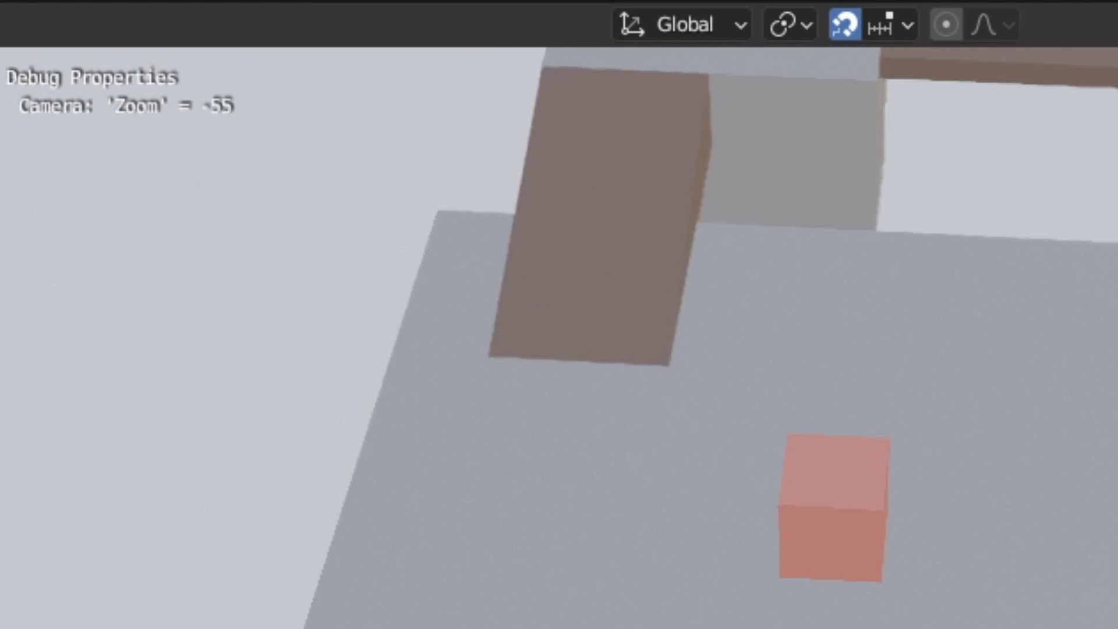
{"action": "scroll", "coordinate": [559, 315], "scroll_direction": "up", "scroll_amount": 5}
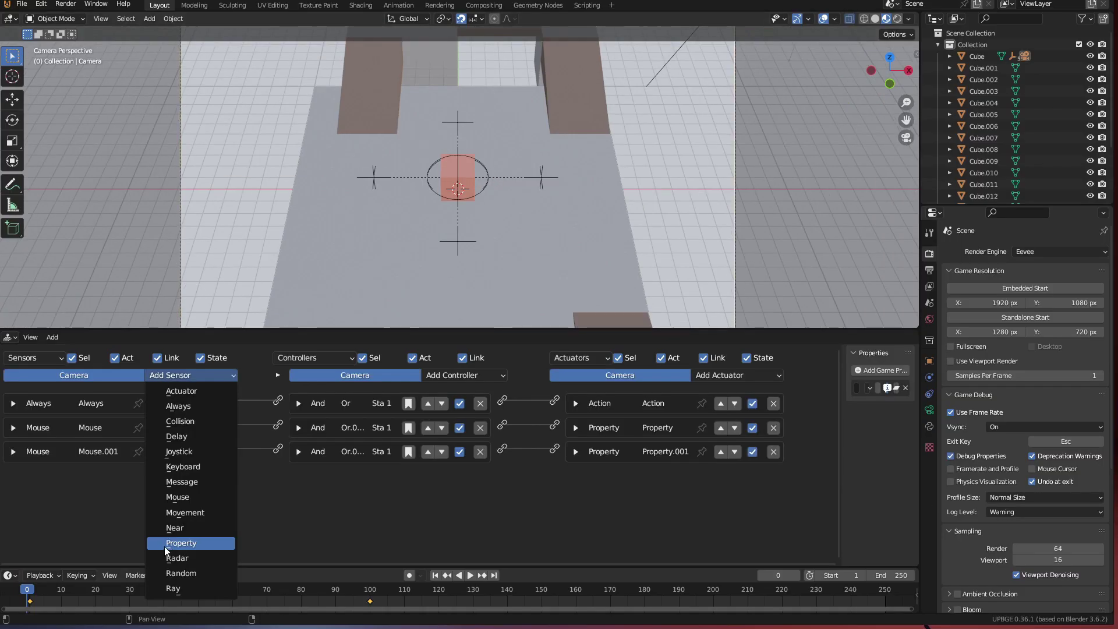
Add a Property sensor to the camera that evaluates Zoom as Greater Than 100.
{"action": "left_click", "coordinate": [210, 546]}
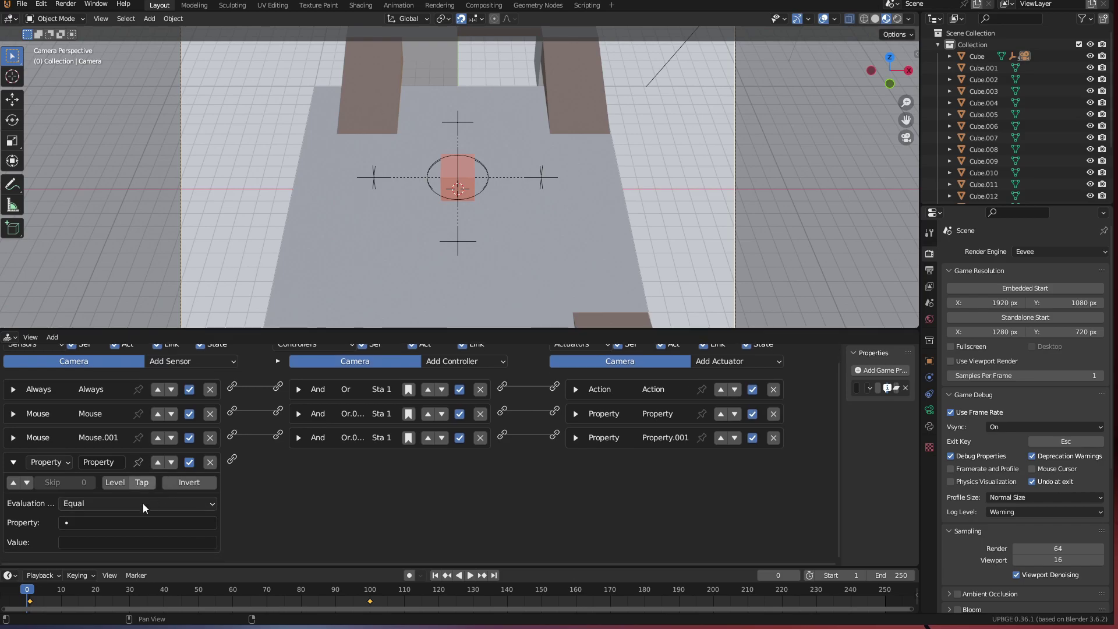
{"action": "left_click", "coordinate": [107, 545]}
{"action": "type", "text": "1"}
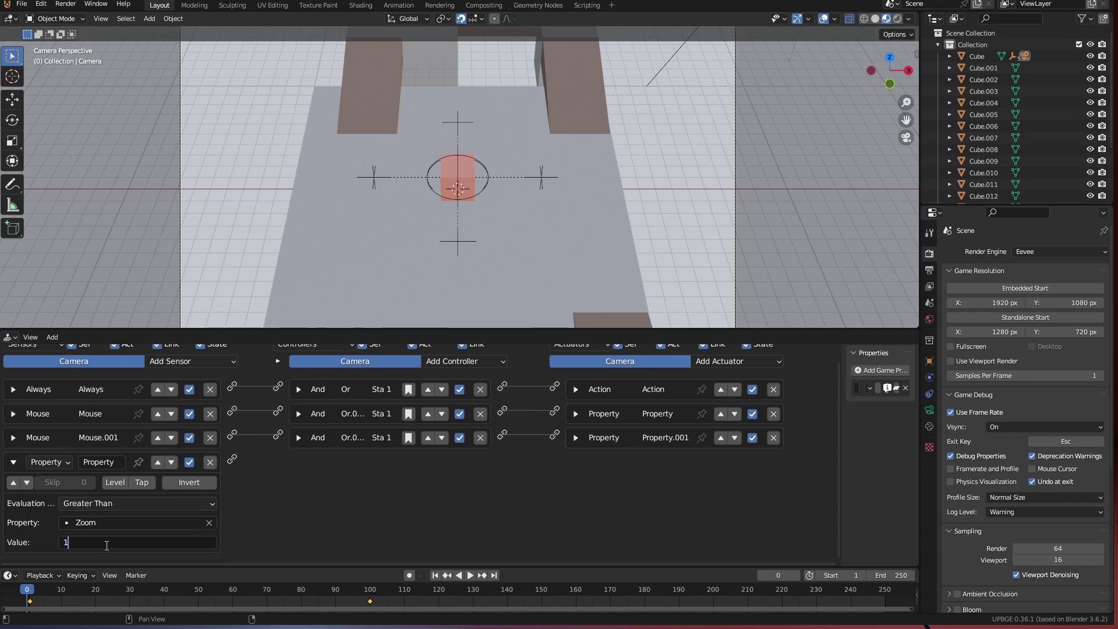
{"action": "type", "text": "00"}
{"action": "key", "text": "Return"}
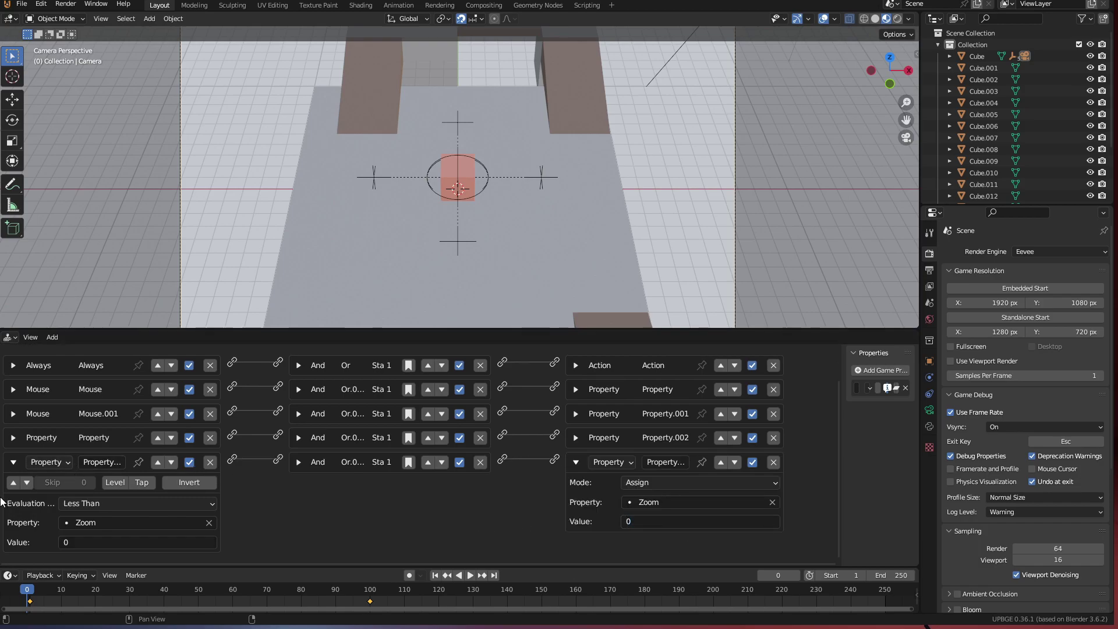
Run the game to test the camera zoom with its lower and upper Zoom limits.
{"action": "key", "text": "p"}
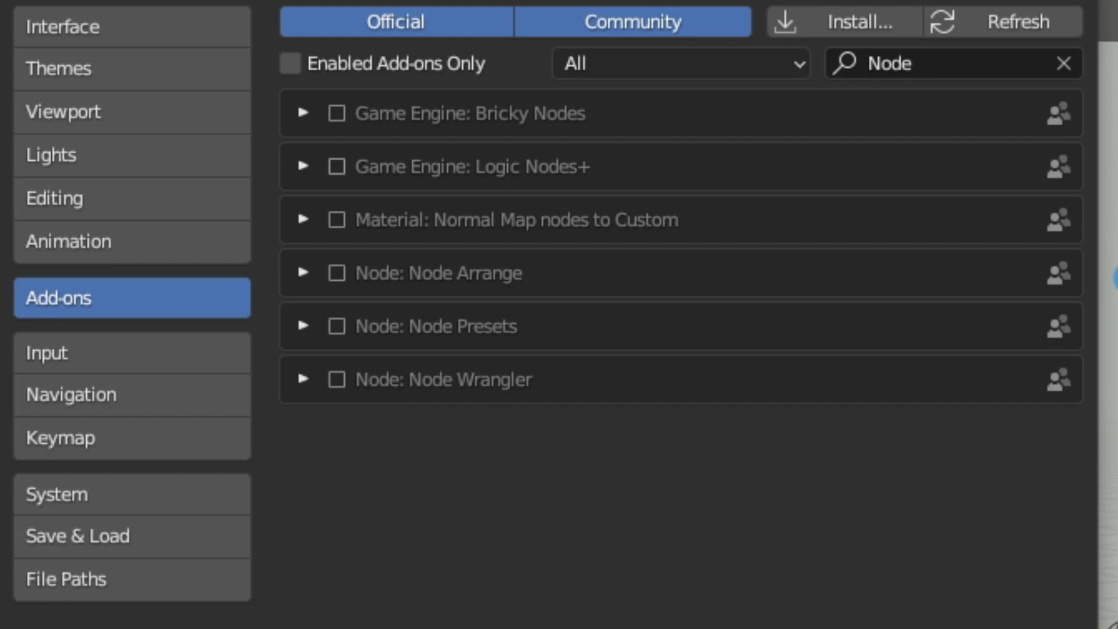
Enable the Game Engine: Logic Nodes+ add-on and switch the logic bricks area to the Logic Node Editor.
{"action": "left_click", "coordinate": [336, 167]}
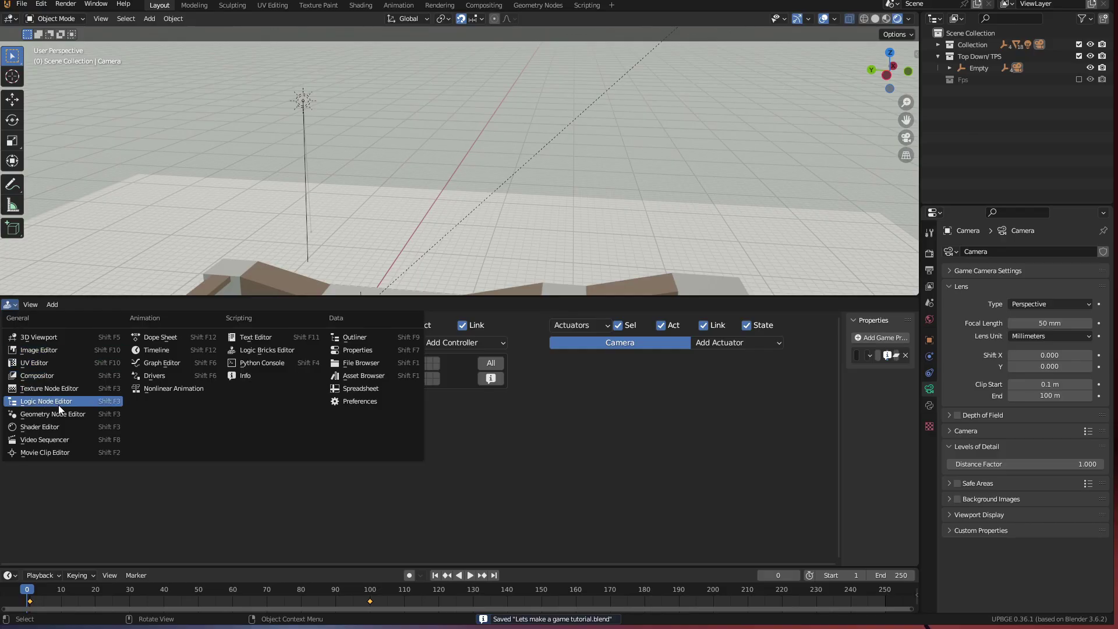
{"action": "left_click", "coordinate": [58, 404]}
Snap the 3D cursor to the camera and add a plain axes empty there named Cam_End.
{"action": "scroll", "coordinate": [368, 233], "scroll_direction": "down", "scroll_amount": 3}
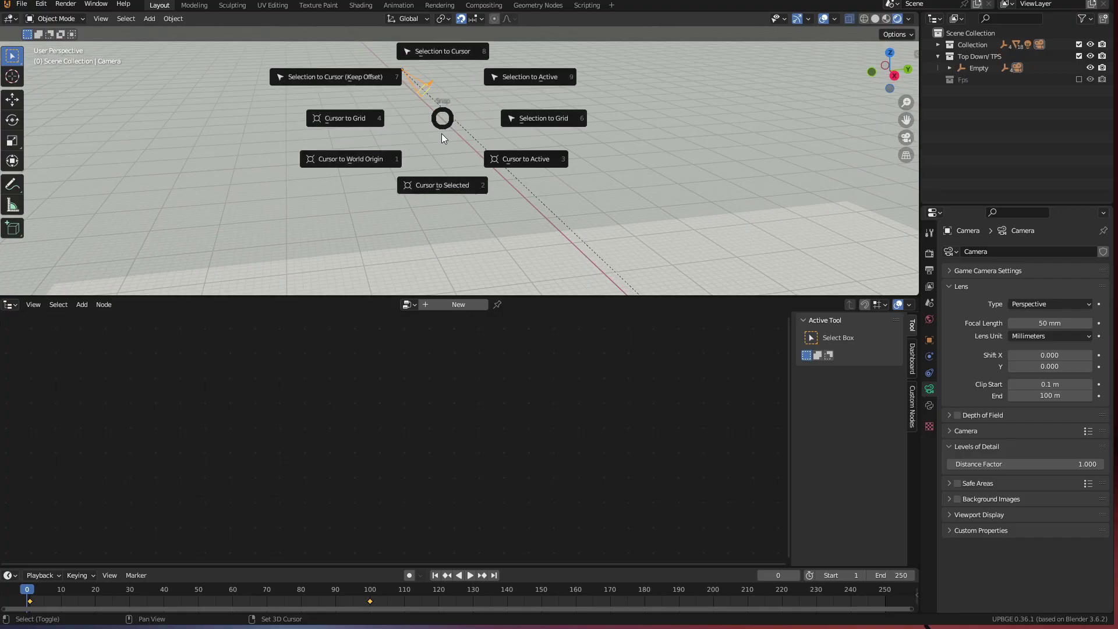
{"action": "left_click", "coordinate": [446, 165]}
{"action": "key", "text": "shift+a"}
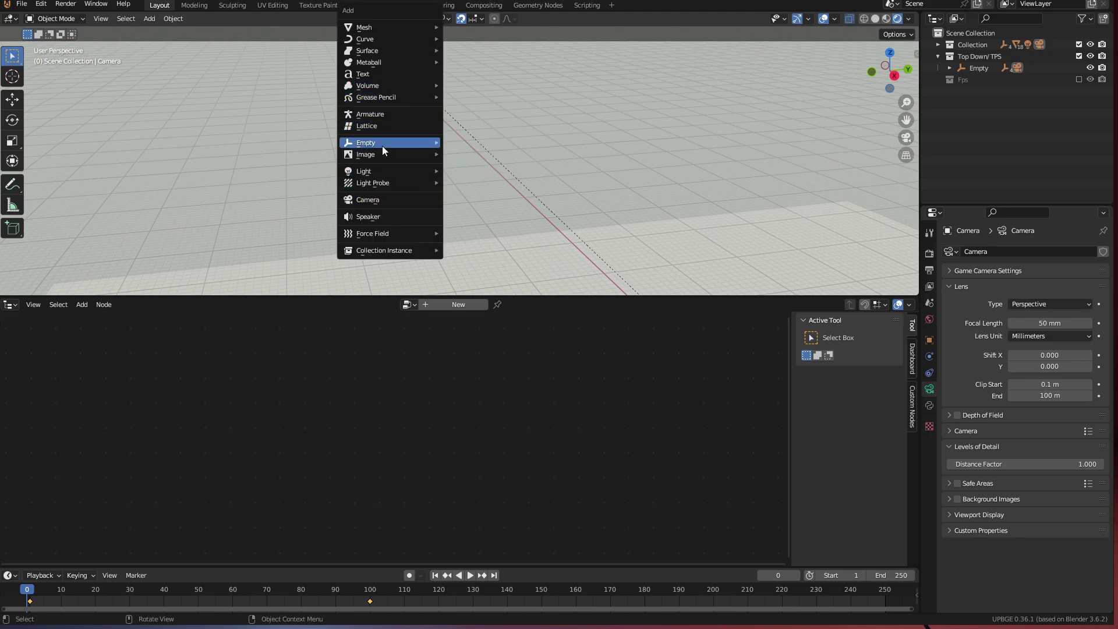
{"action": "mouse_move", "coordinate": [381, 143]}
{"action": "left_click", "coordinate": [484, 143]}
{"action": "left_click", "coordinate": [1023, 252]}
{"action": "type", "text": "Cam_Er"}
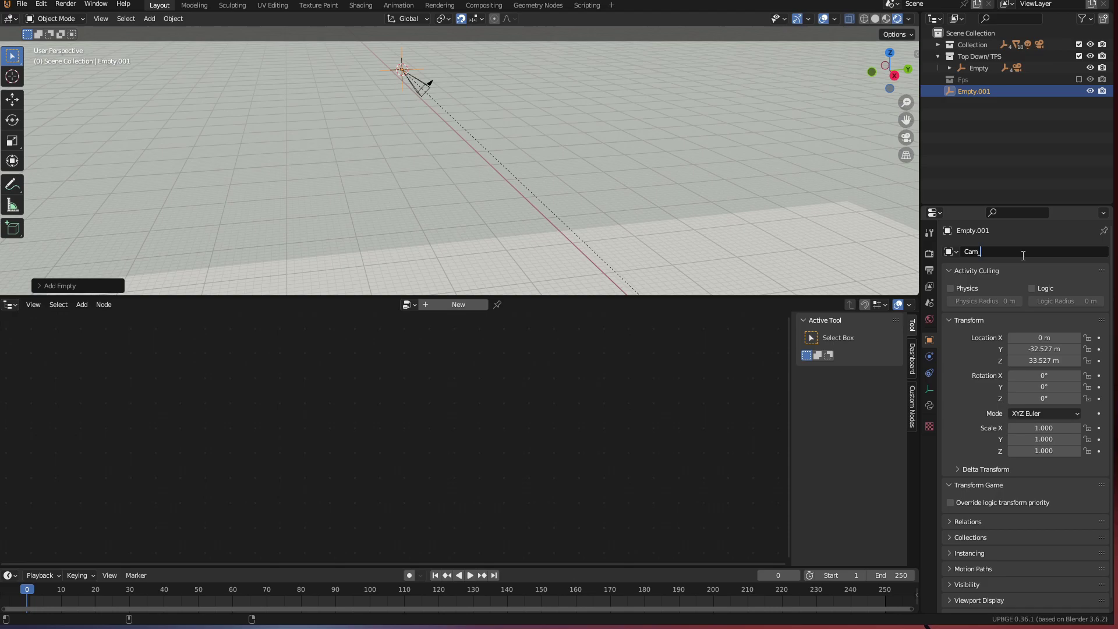
{"action": "key", "text": "Return"}
Raise the new empty at the cube to Z 2 m, shift it along Y, and name it Cam_Start.
{"action": "key", "text": "g"}
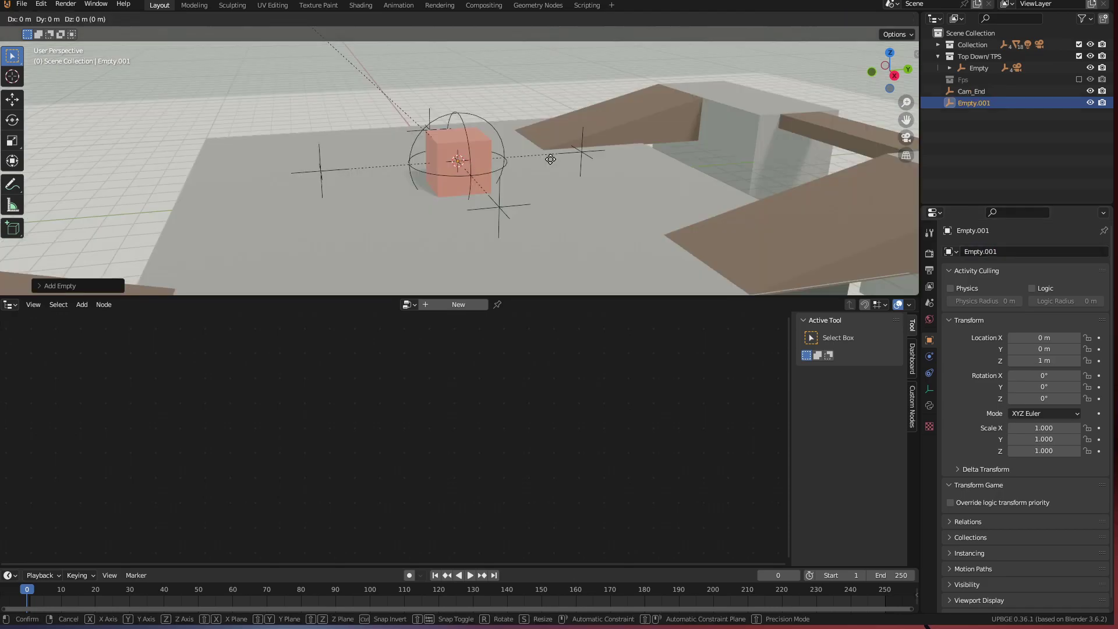
{"action": "key", "text": "z"}
{"action": "left_click", "coordinate": [551, 126]}
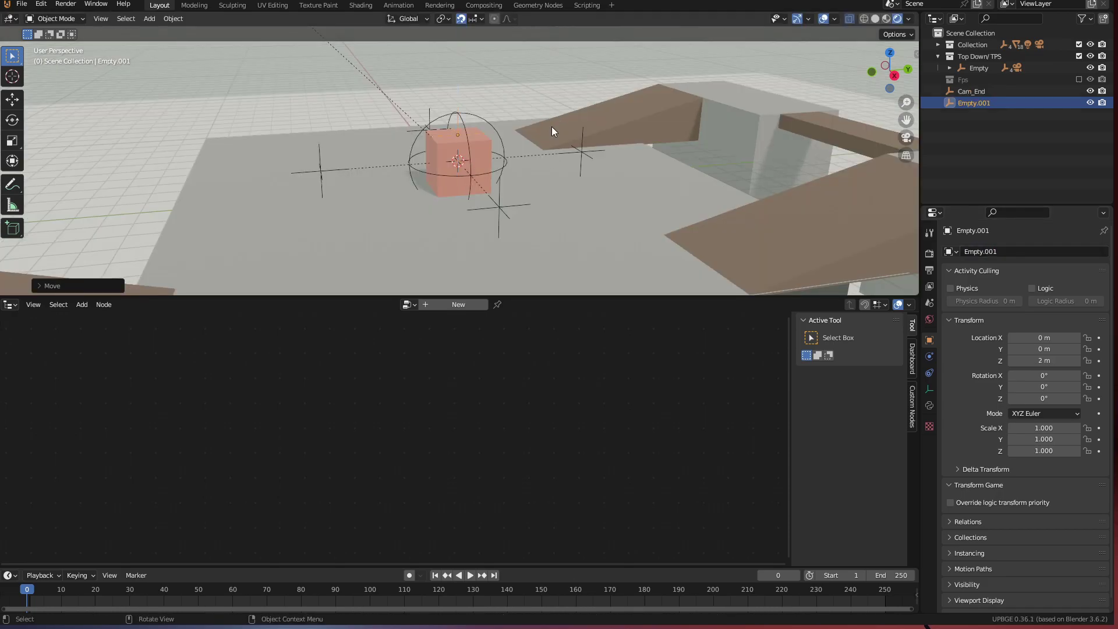
{"action": "key", "text": "g"}
{"action": "key", "text": "y"}
{"action": "type", "text": "tart"}
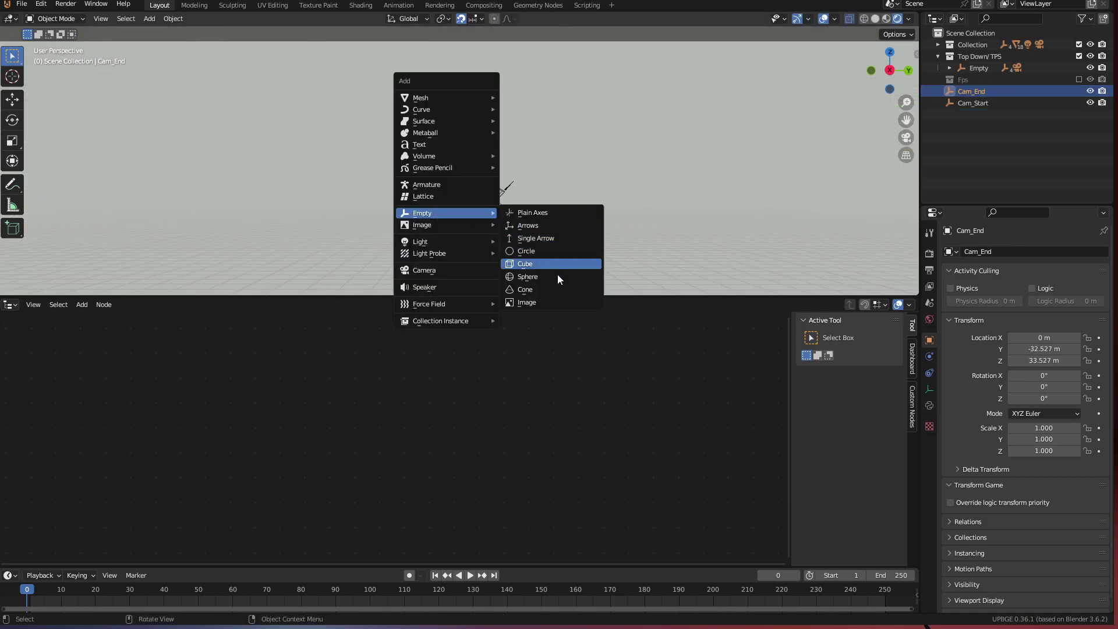
Add an enlarged sphere empty named Cam_SafeZone at Cam_End, and parent the camera to it after moving the camera along its local Z axis.
{"action": "left_click", "coordinate": [555, 279]}
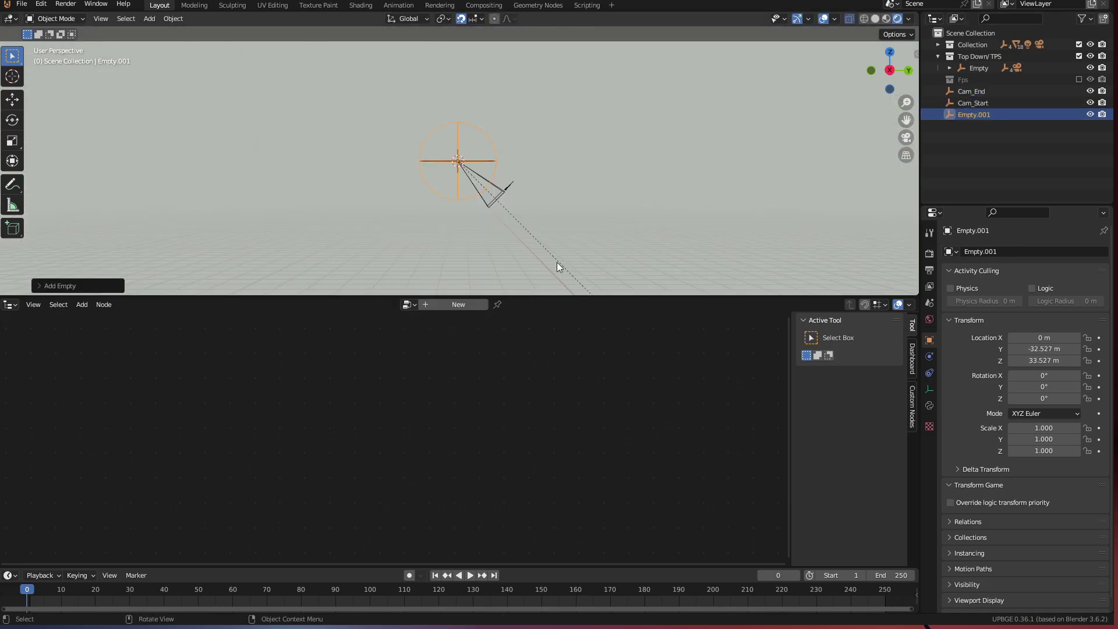
{"action": "key", "text": "s"}
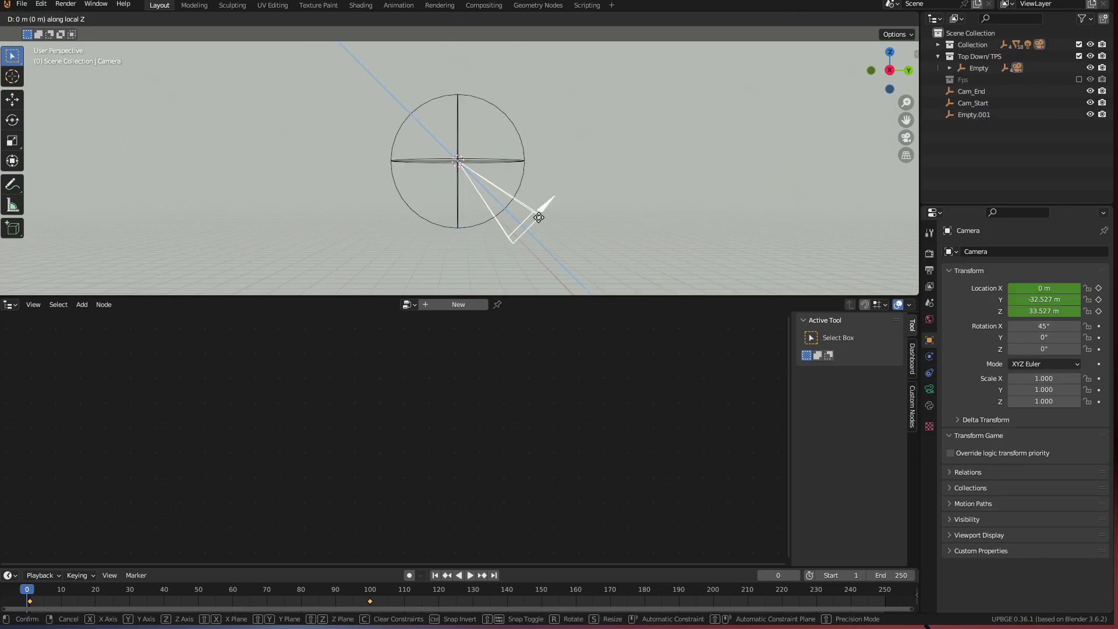
{"action": "left_click", "coordinate": [591, 258]}
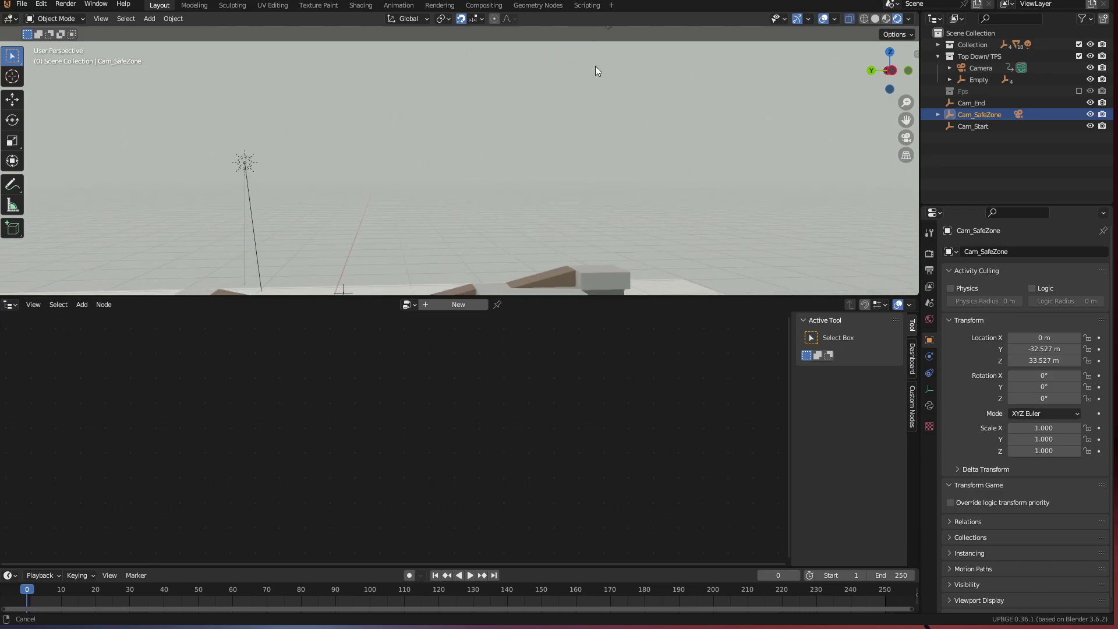
Parent Cam_SafeZone to the spherical Empty surrounding the cube.
{"action": "middle_click_drag", "start_coordinate": [595, 65], "coordinate": [622, 248]}
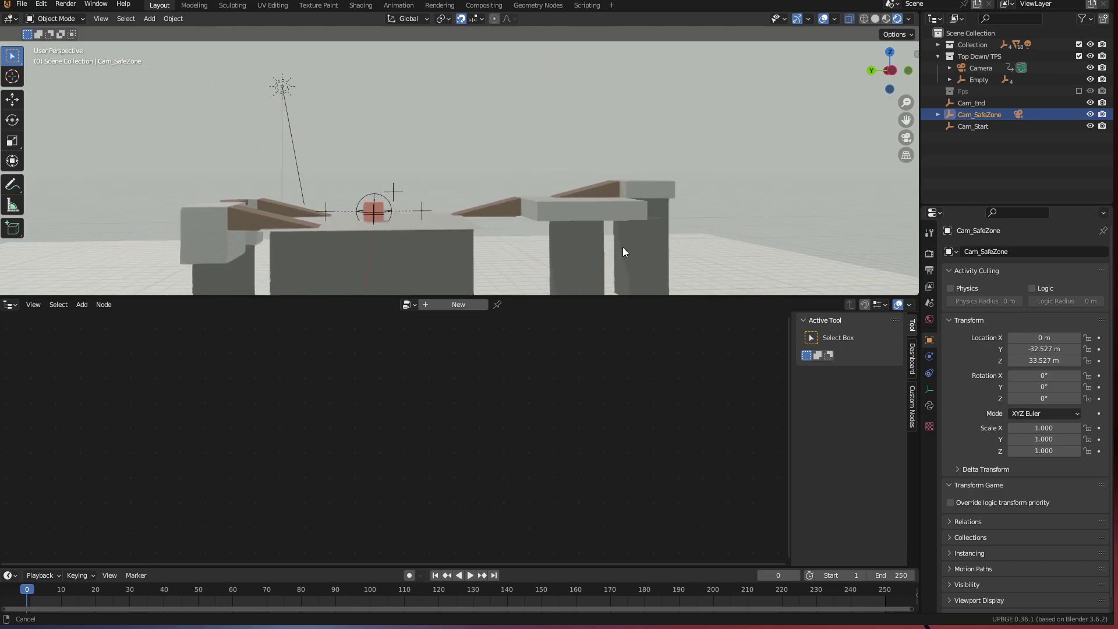
{"action": "left_click", "coordinate": [374, 189]}
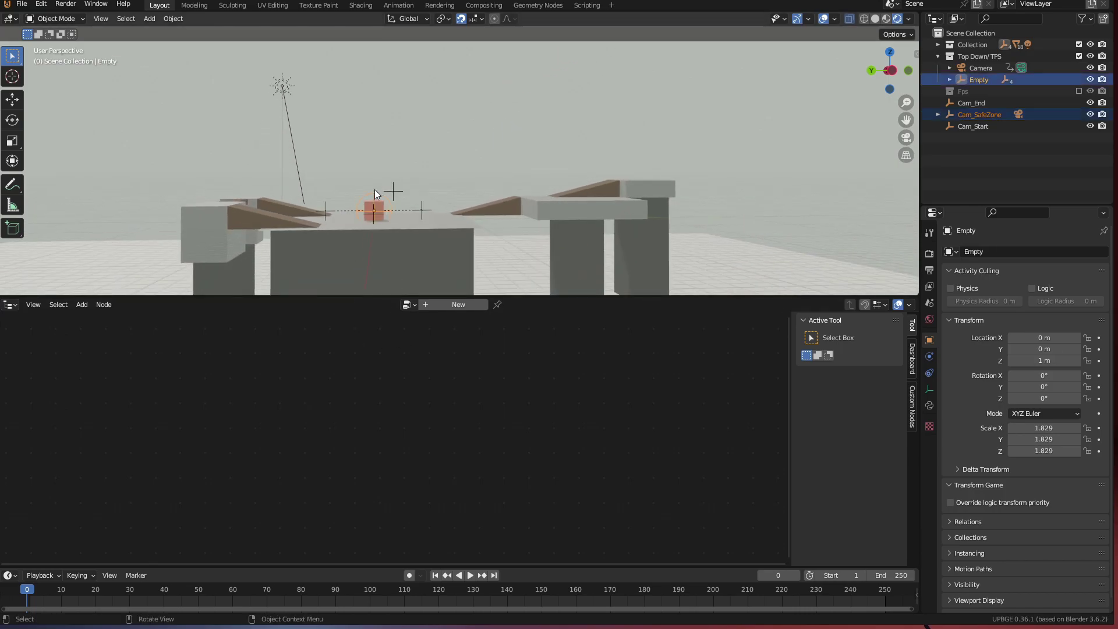
{"action": "left_click", "coordinate": [375, 190], "text": "alt"}
{"action": "left_click", "coordinate": [375, 189]}
Parent Cam_Start and Cam_End to the spherical Empty surrounding the cube.
{"action": "key", "text": "KP_Decimal"}
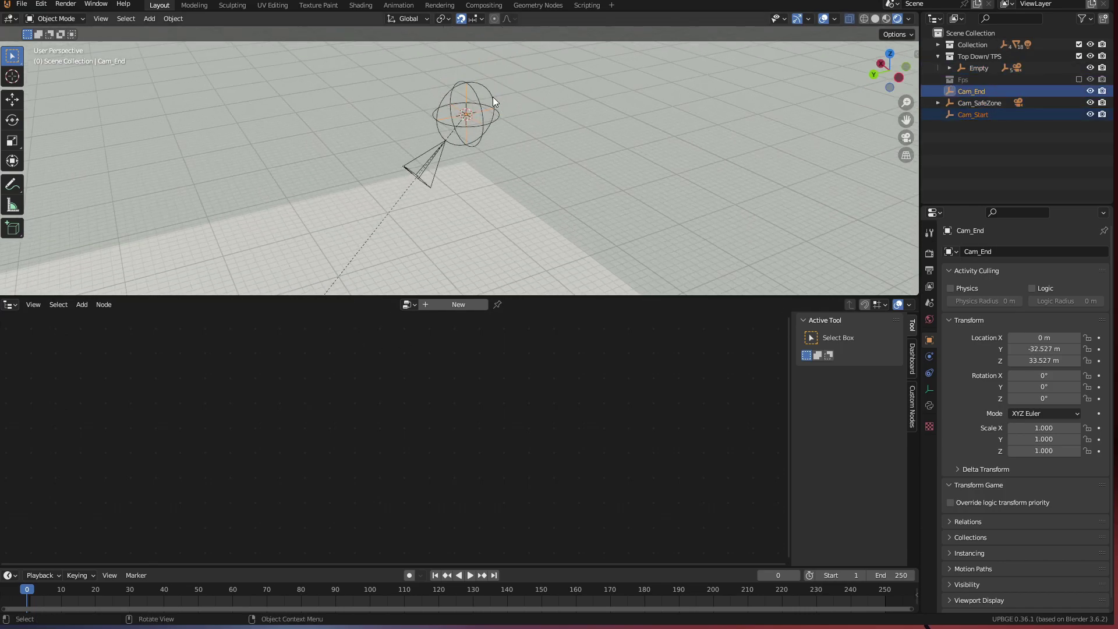
{"action": "middle_click_drag", "start_coordinate": [519, 110], "coordinate": [637, 200], "text": "shift"}
{"action": "scroll", "coordinate": [588, 207], "scroll_direction": "down", "scroll_amount": 4}
{"action": "middle_click_drag", "start_coordinate": [543, 215], "coordinate": [527, 74], "text": "shift"}
{"action": "scroll", "coordinate": [491, 124], "scroll_direction": "up", "scroll_amount": 4}
{"action": "scroll", "coordinate": [490, 124], "scroll_direction": "up", "scroll_amount": 3}
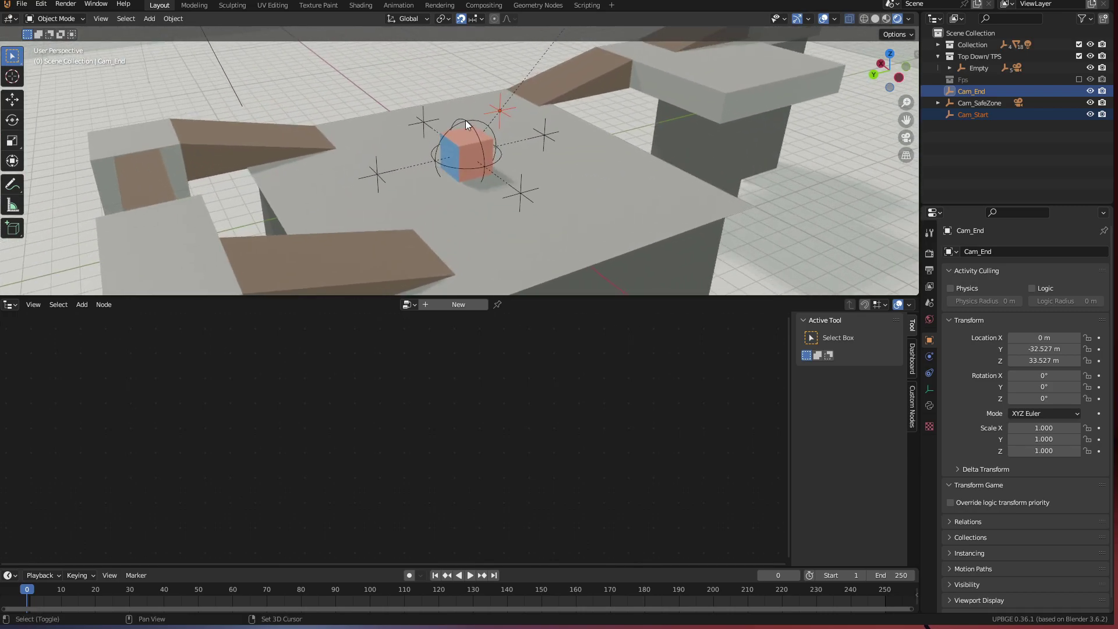
{"action": "left_click", "coordinate": [466, 120], "text": "shift"}
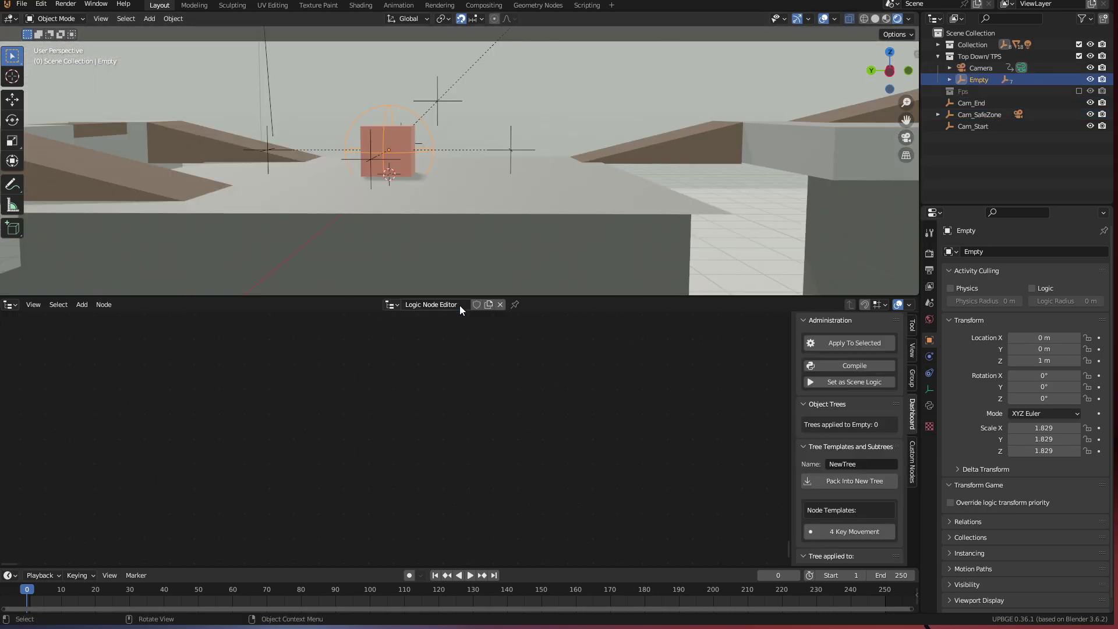
Name the new logic tree Camera_Collition and connect an On Update node to the Condition of a new Raycast node.
{"action": "left_click_drag", "start_coordinate": [514, 510], "coordinate": [423, 443]}
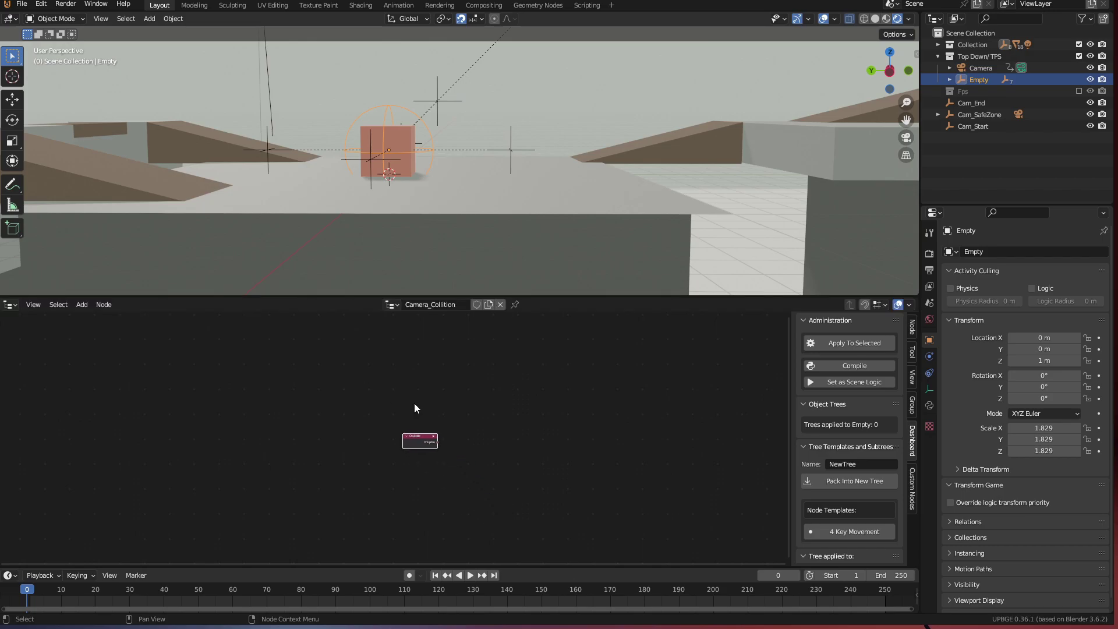
{"action": "scroll", "coordinate": [492, 481], "scroll_direction": "up", "scroll_amount": 3}
{"action": "key", "text": "shift+a"}
{"action": "type", "text": "ray"}
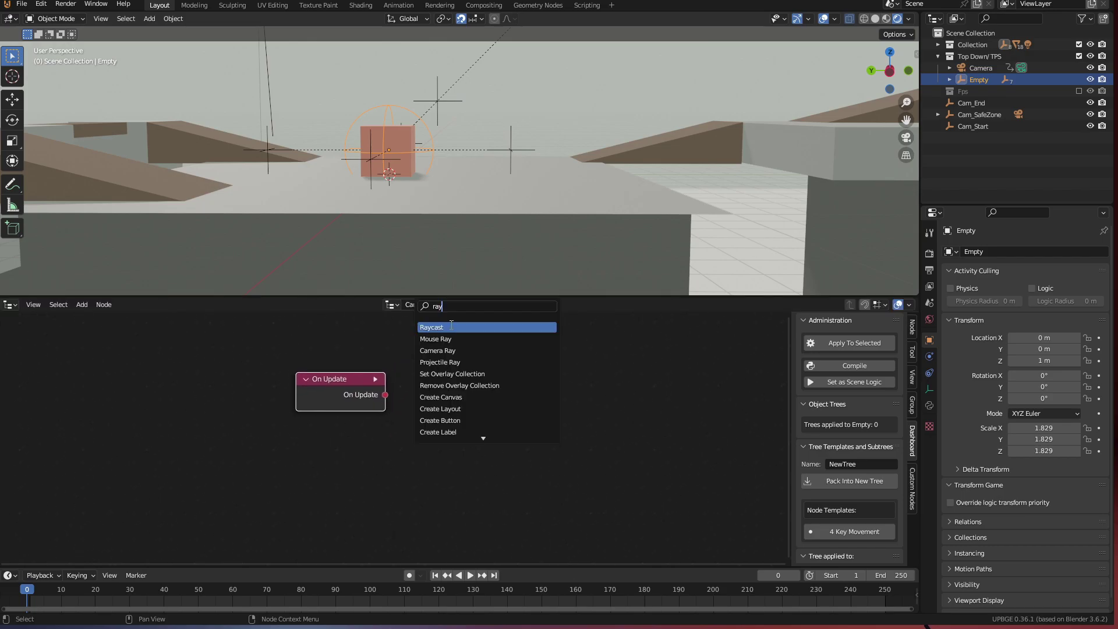
{"action": "key", "text": "Return"}
{"action": "left_click", "coordinate": [463, 443]}
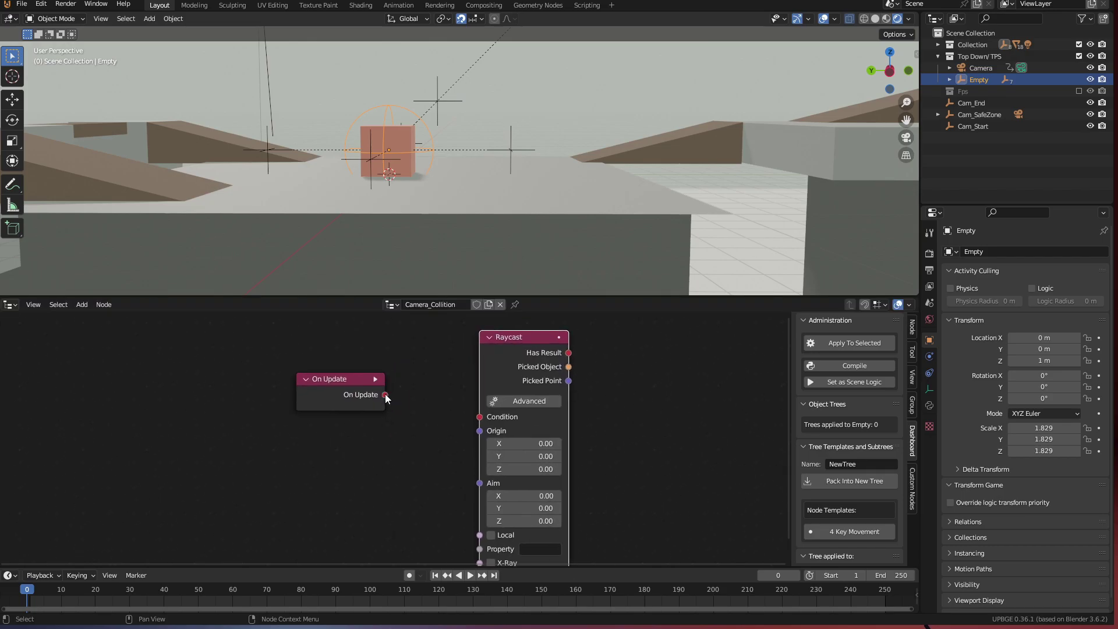
{"action": "left_click_drag", "start_coordinate": [385, 394], "coordinate": [488, 419]}
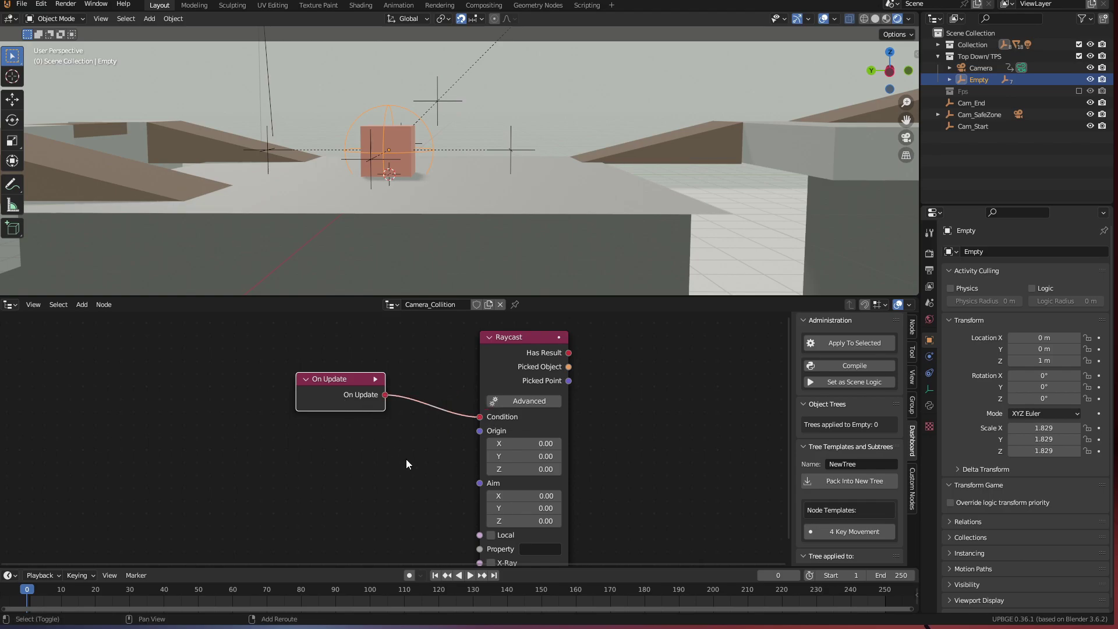
Add two Get World Position nodes and connect them to the Raycast node's Origin and Aim.
{"action": "key", "text": "shift+a"}
{"action": "left_click", "coordinate": [388, 312]}
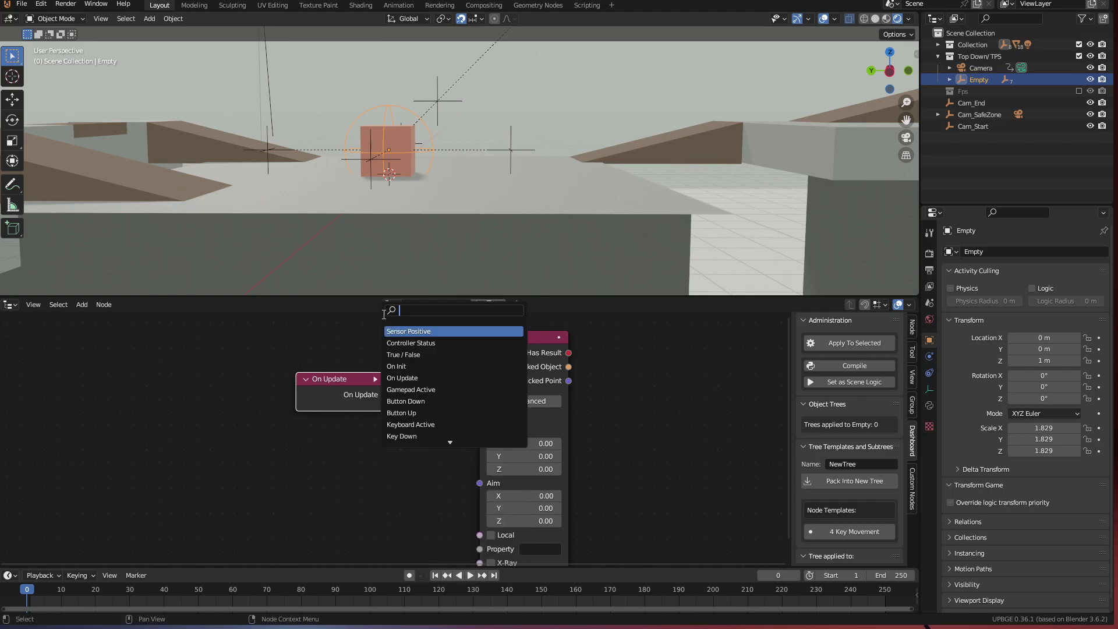
{"action": "type", "text": "get pos"}
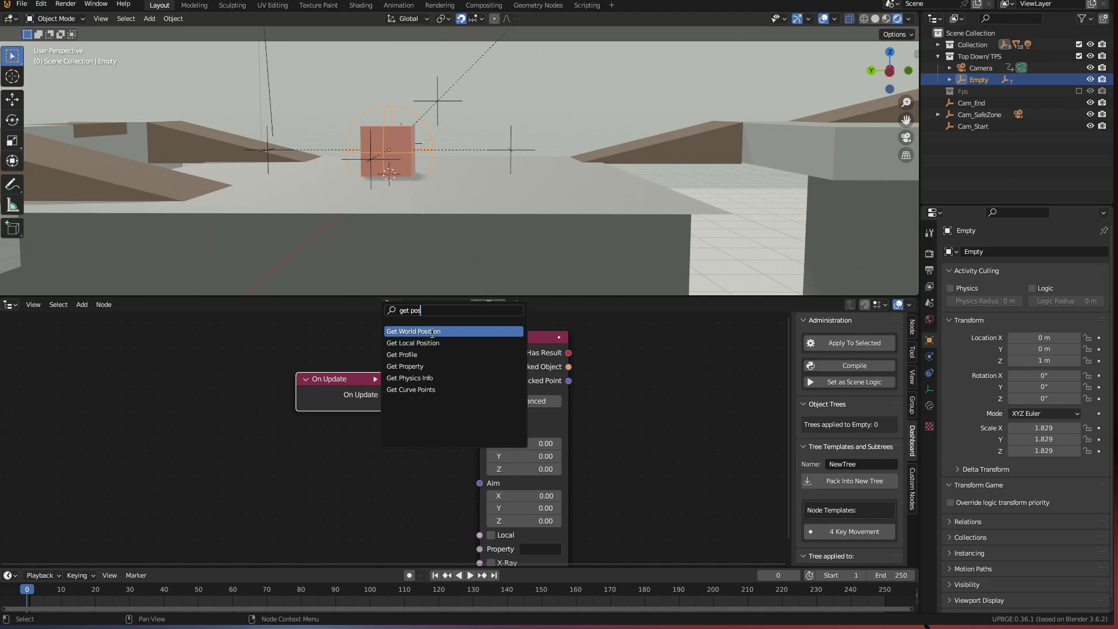
{"action": "key", "text": "Return"}
{"action": "left_click", "coordinate": [351, 538]}
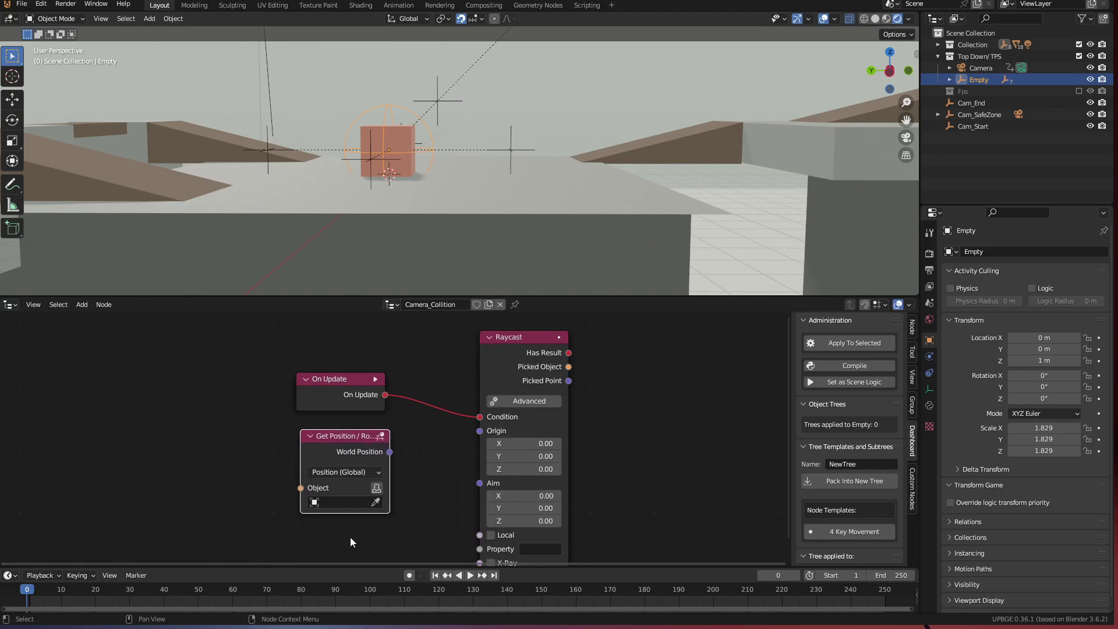
{"action": "left_click_drag", "start_coordinate": [390, 452], "coordinate": [480, 431]}
{"action": "left_click_drag", "start_coordinate": [396, 452], "coordinate": [455, 387]}
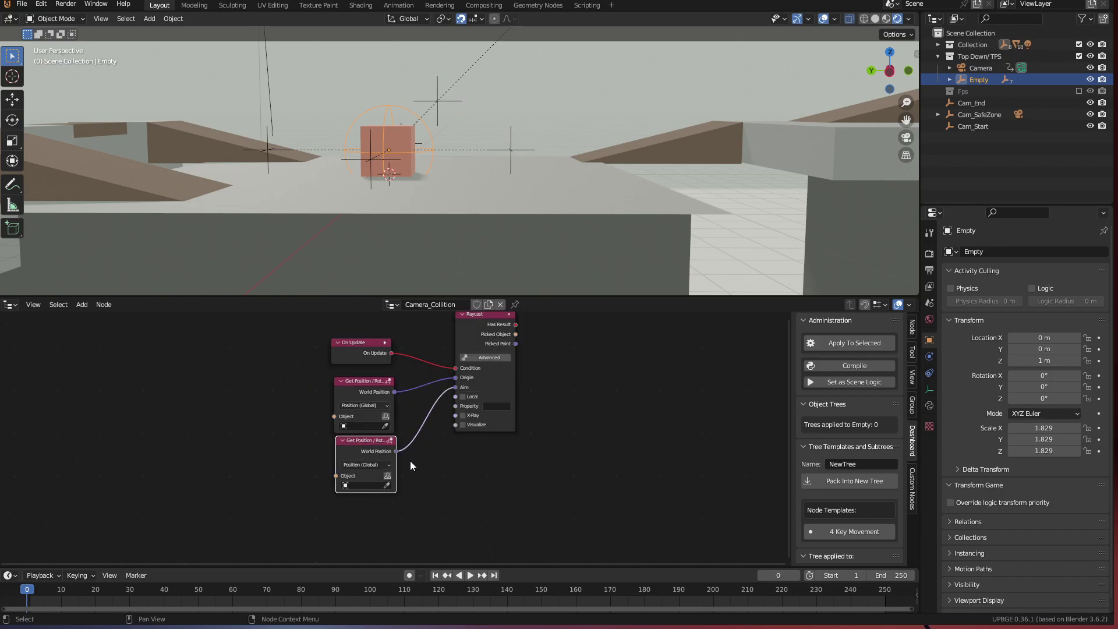
Set the Origin position node's object to Cam_Start and the Aim position node's object to Cam_End.
{"action": "scroll", "coordinate": [409, 460], "scroll_direction": "up", "scroll_amount": 2}
{"action": "left_click", "coordinate": [379, 454]}
{"action": "left_click", "coordinate": [443, 103]}
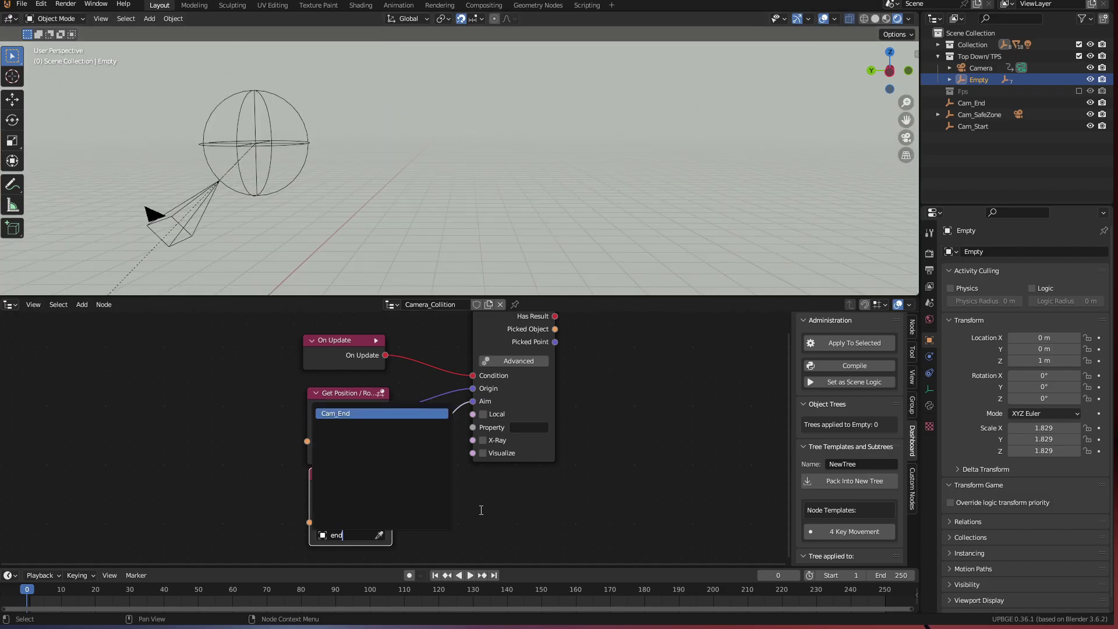
{"action": "key", "text": "Return"}
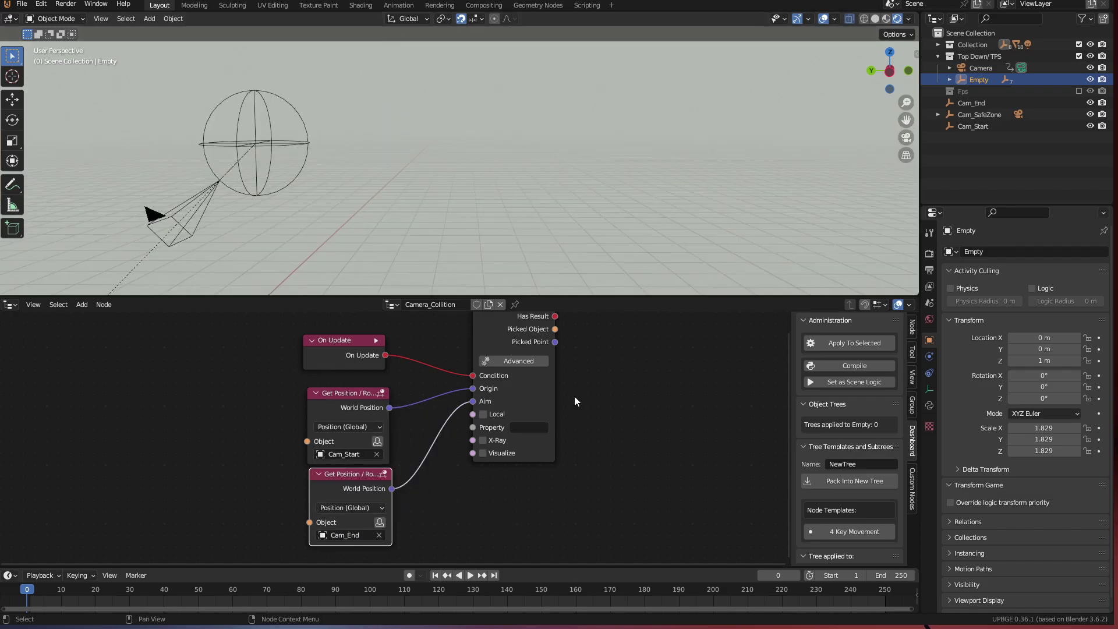
Apply the tree, with Visualize enabled on the Raycast node, to the selected Empty and run the game to check the ray.
{"action": "scroll", "coordinate": [368, 164], "scroll_direction": "down", "scroll_amount": 1}
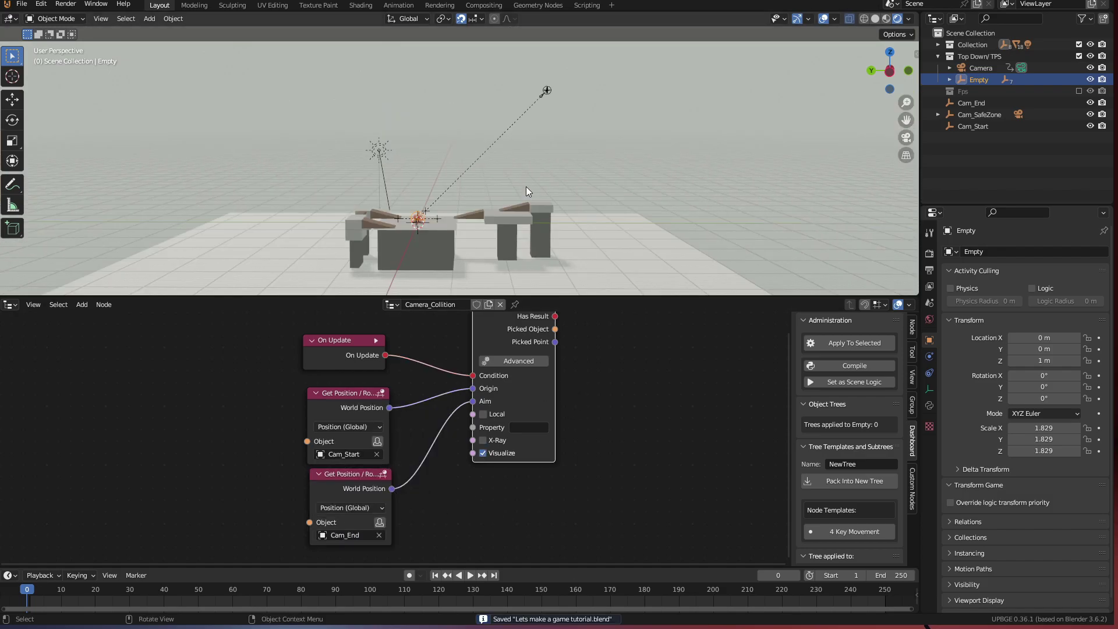
{"action": "scroll", "coordinate": [445, 224], "scroll_direction": "up", "scroll_amount": 2}
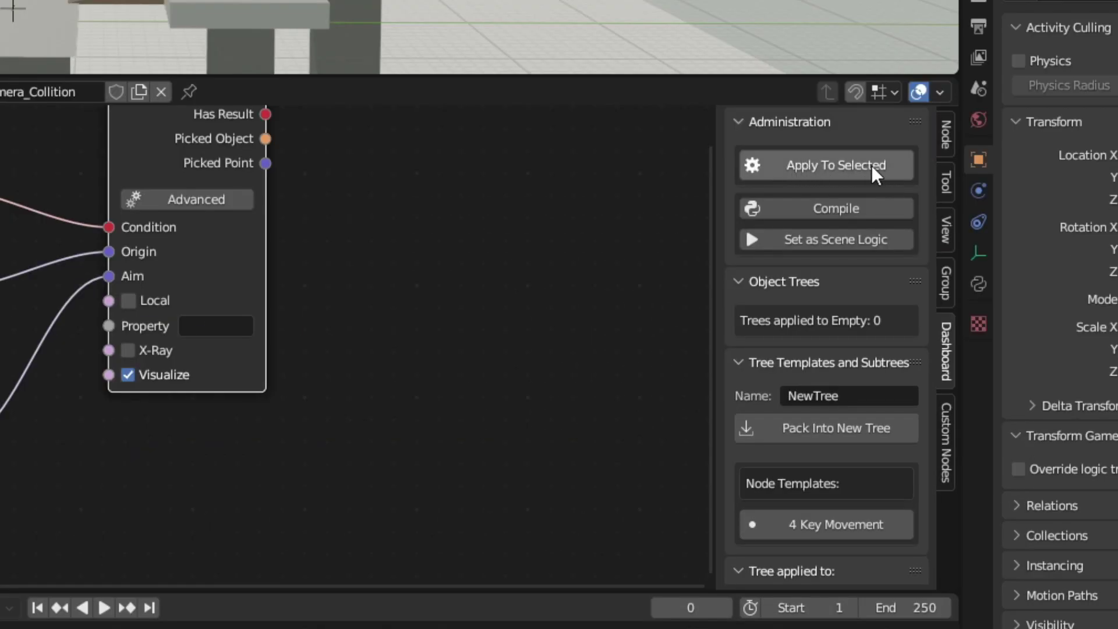
{"action": "left_click", "coordinate": [873, 165]}
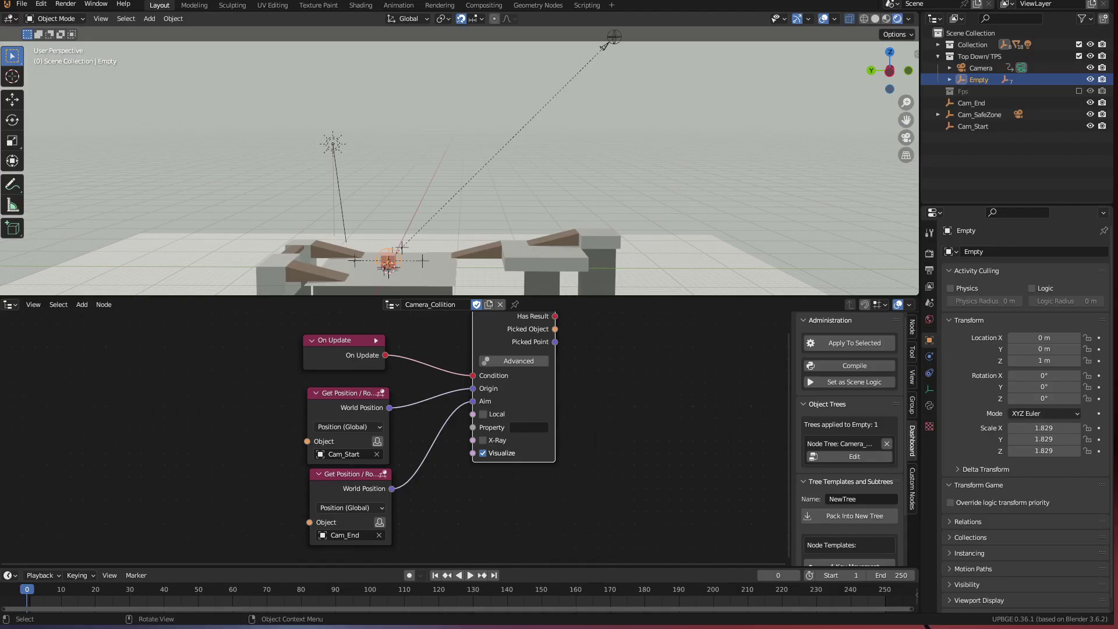
{"action": "key", "text": "p"}
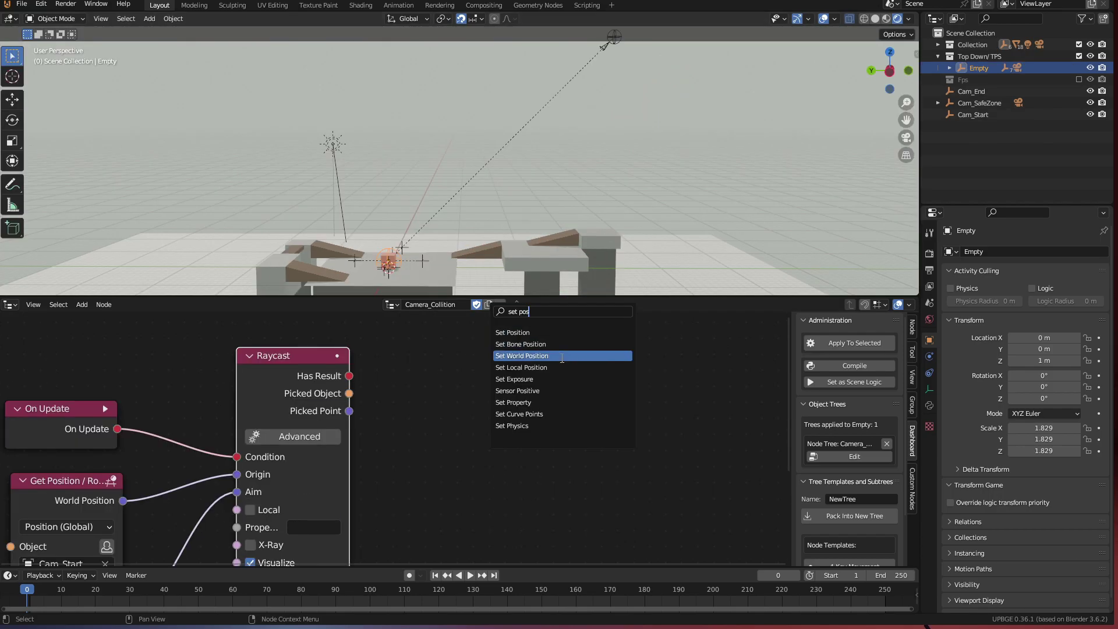
Add a Set World Position node and connect the Raycast's Has Result output to its Condition.
{"action": "left_click", "coordinate": [562, 355]}
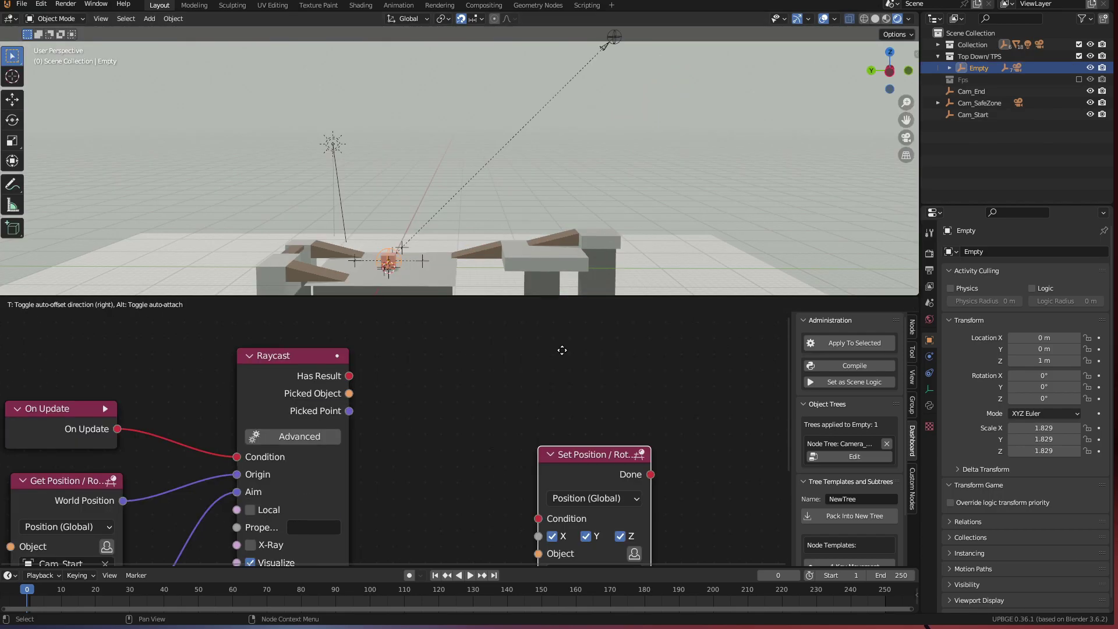
{"action": "left_click", "coordinate": [556, 503]}
{"action": "left_click_drag", "start_coordinate": [348, 375], "coordinate": [530, 403]}
{"action": "left_click", "coordinate": [530, 406]}
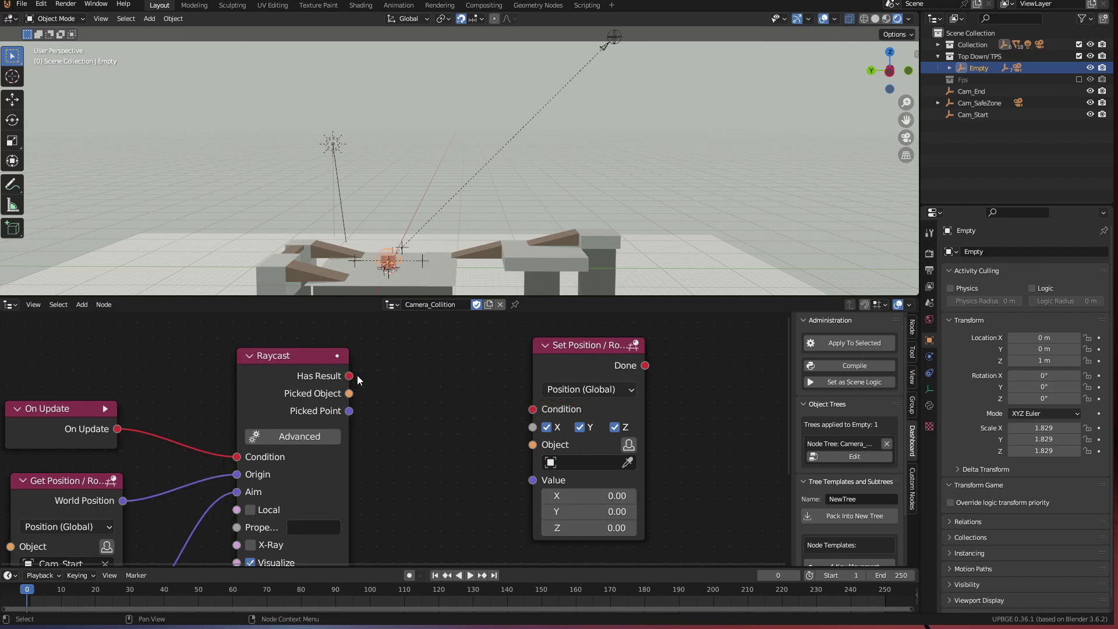
{"action": "left_click_drag", "start_coordinate": [350, 376], "coordinate": [532, 410]}
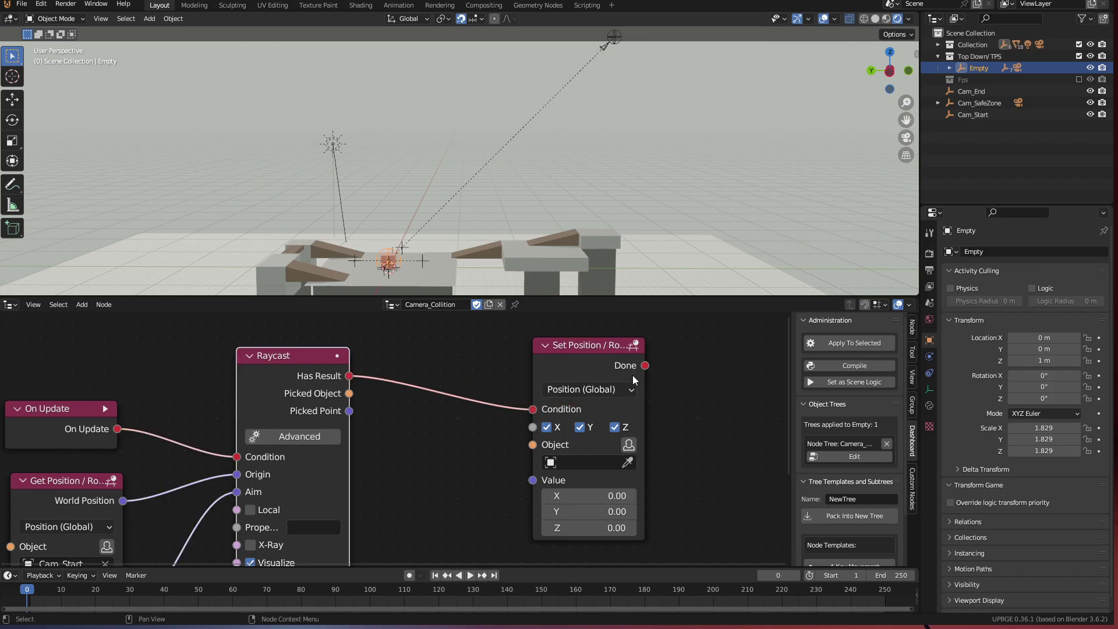
Set the Set Position node's object to Cam_SafeZone and connect the Raycast's Picked Point to its Value.
{"action": "scroll", "coordinate": [568, 397], "scroll_direction": "down", "scroll_amount": 4}
{"action": "middle_click_drag", "start_coordinate": [546, 418], "coordinate": [510, 428]}
{"action": "scroll", "coordinate": [245, 436], "scroll_direction": "up", "scroll_amount": 2}
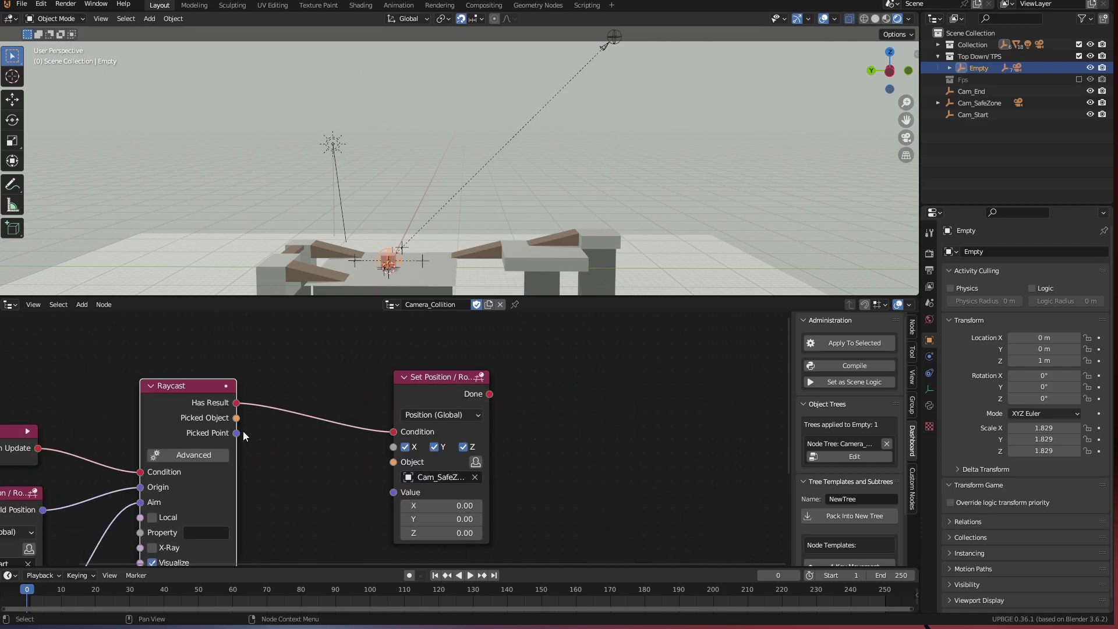
{"action": "left_click_drag", "start_coordinate": [235, 434], "coordinate": [245, 438]}
{"action": "left_click_drag", "start_coordinate": [349, 497], "coordinate": [406, 501]}
{"action": "middle_click_drag", "start_coordinate": [405, 500], "coordinate": [439, 492]}
{"action": "scroll", "coordinate": [403, 446], "scroll_direction": "down", "scroll_amount": 1}
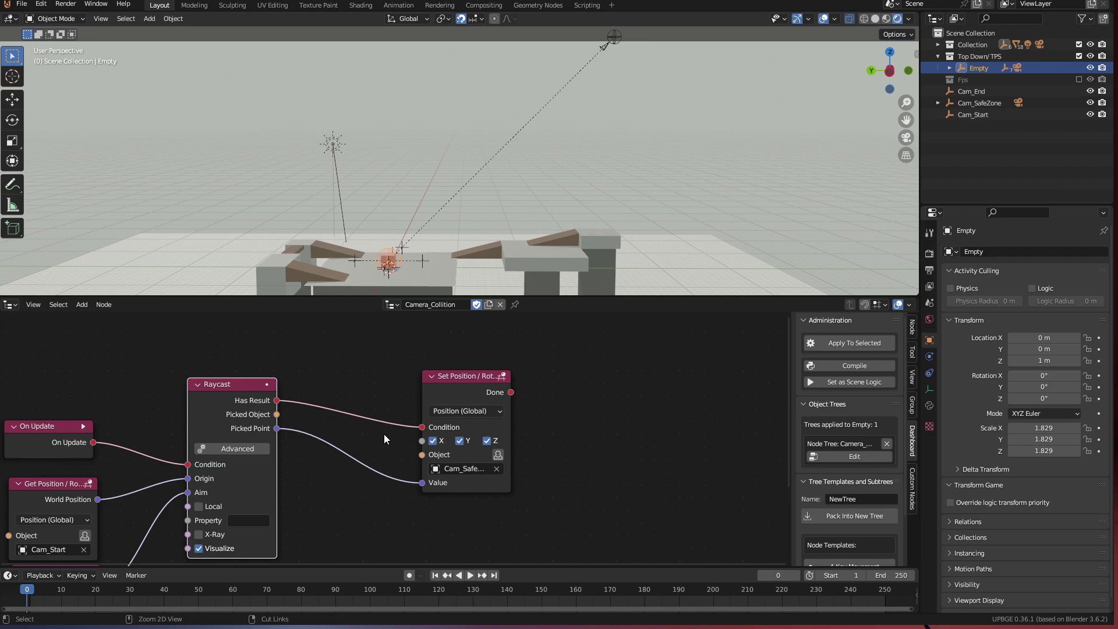
Save the file and test-run the game from the camera view to check the camera collision.
{"action": "key", "text": "ctrl+s"}
{"action": "scroll", "coordinate": [418, 270], "scroll_direction": "down", "scroll_amount": 3}
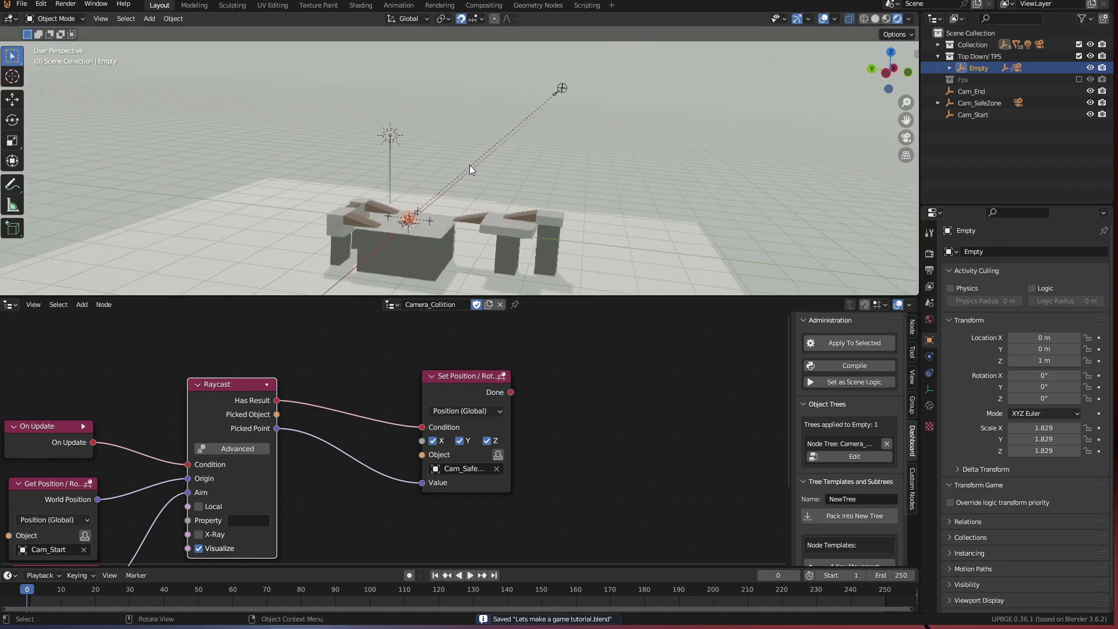
{"action": "key", "text": "KP_0"}
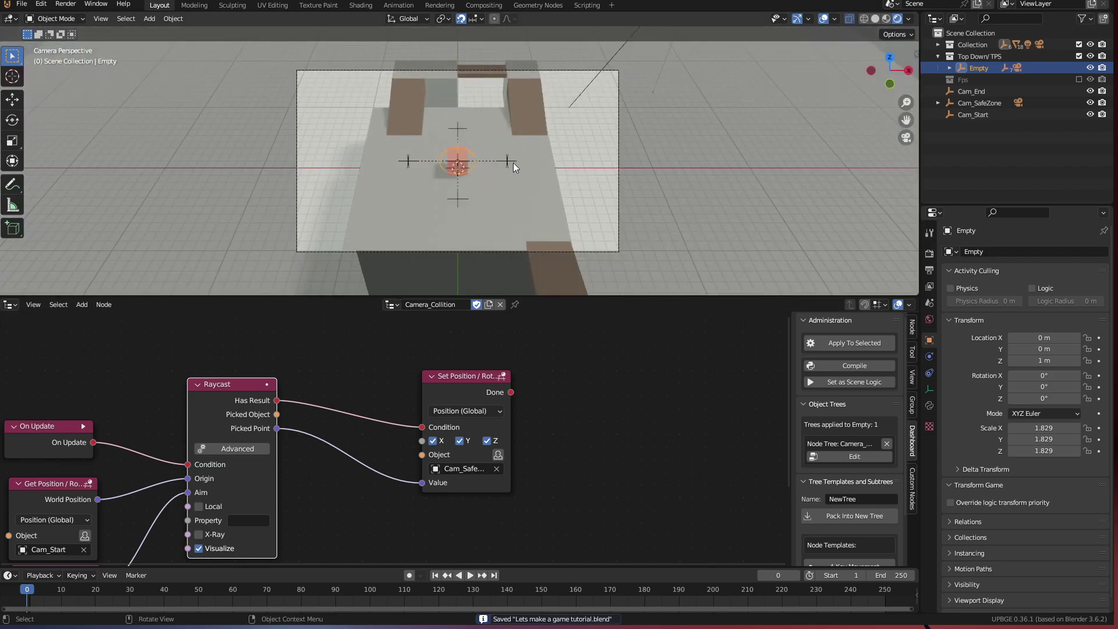
{"action": "key", "text": "p"}
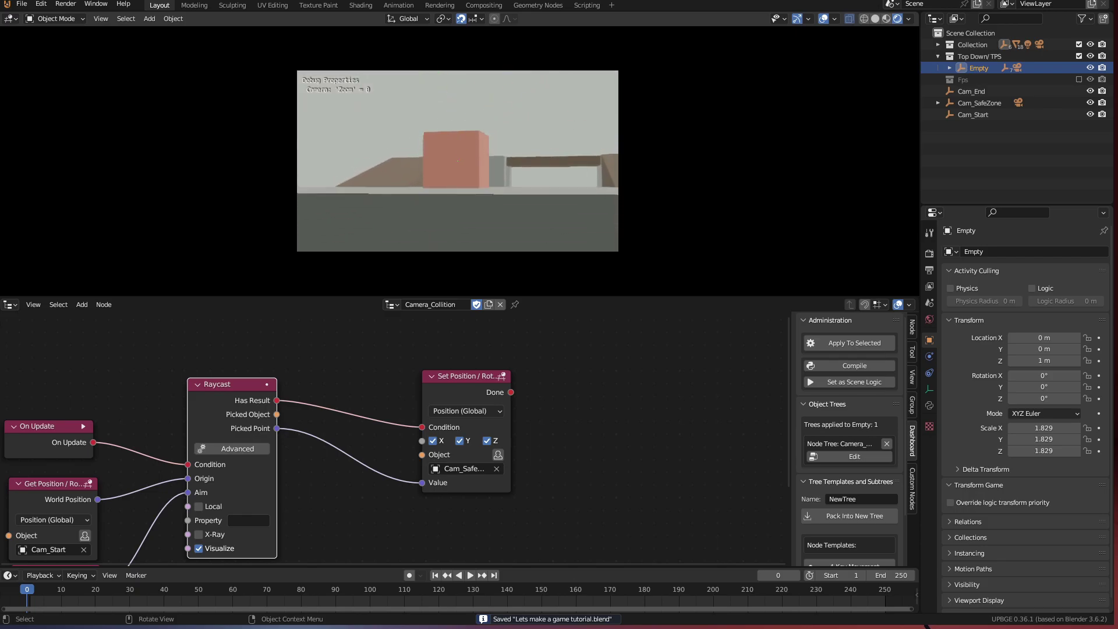
{"action": "key", "text": "Escape"}
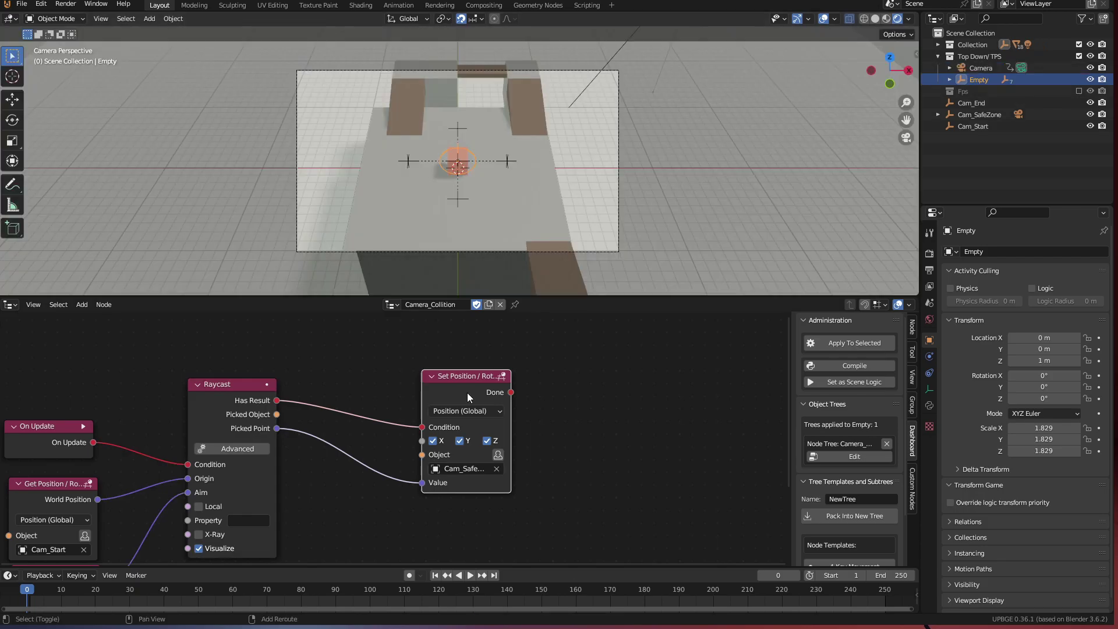
Duplicate the Set Position node for Cam_SafeZone and connect On Update to the copy's Condition.
{"action": "key", "text": "shift+d"}
{"action": "left_click", "coordinate": [604, 379]}
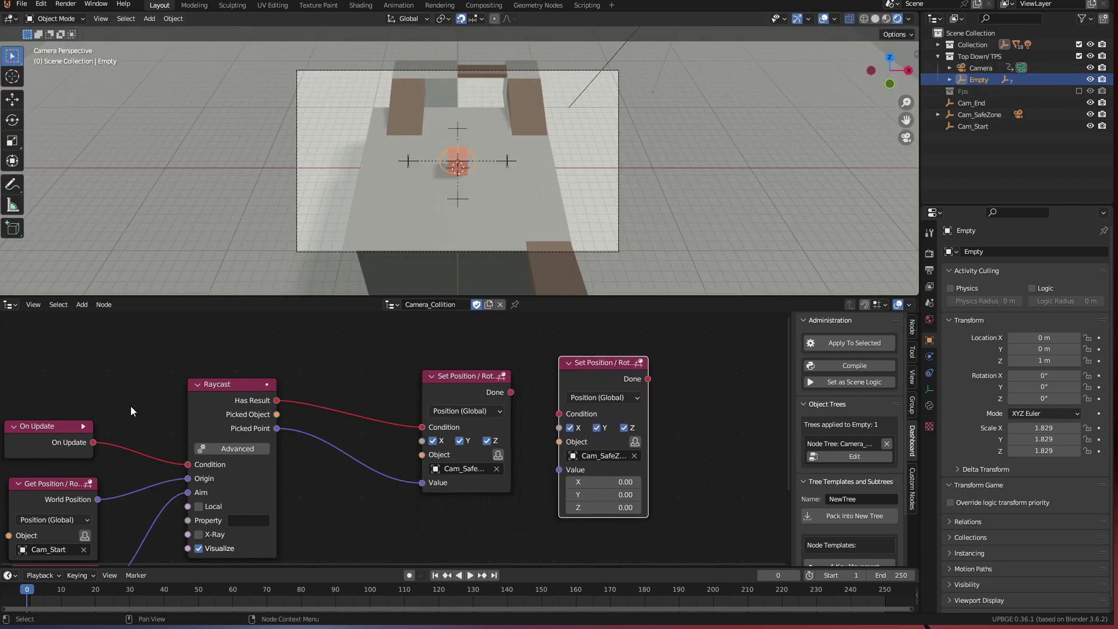
{"action": "left_click_drag", "start_coordinate": [94, 442], "coordinate": [564, 413]}
Duplicate the Cam_Start Get Position node, set its object to Cam_End, and connect its World Position to the second Set Position node's Value.
{"action": "scroll", "coordinate": [307, 451], "scroll_direction": "down", "scroll_amount": 2}
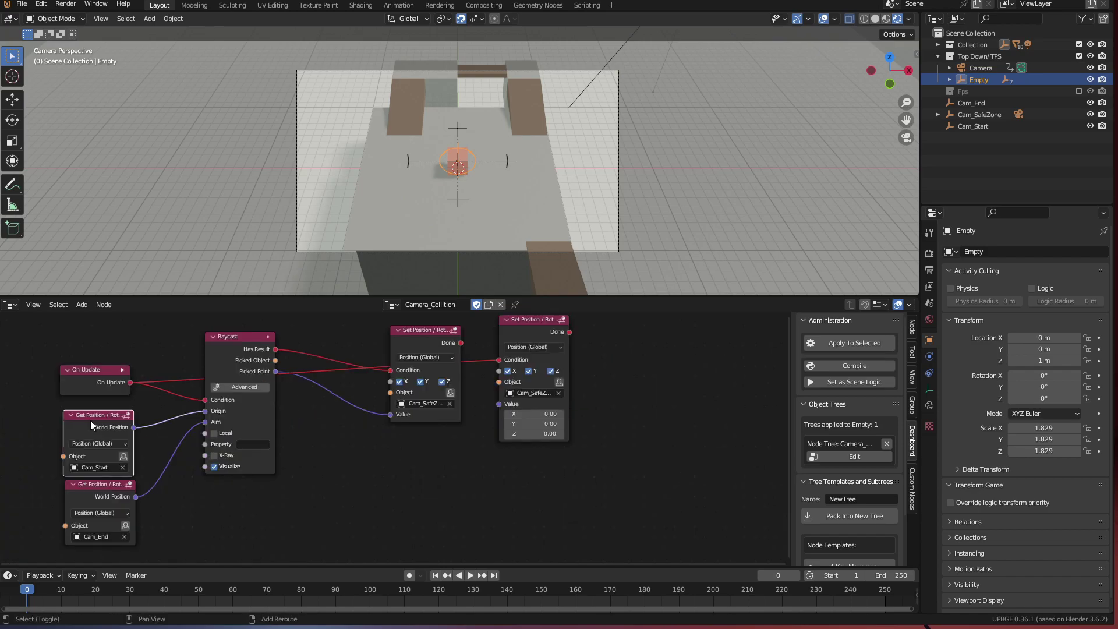
{"action": "left_click", "coordinate": [90, 420]}
{"action": "key", "text": "shift+d"}
{"action": "left_click", "coordinate": [409, 442]}
{"action": "scroll", "coordinate": [409, 441], "scroll_direction": "up", "scroll_amount": 4}
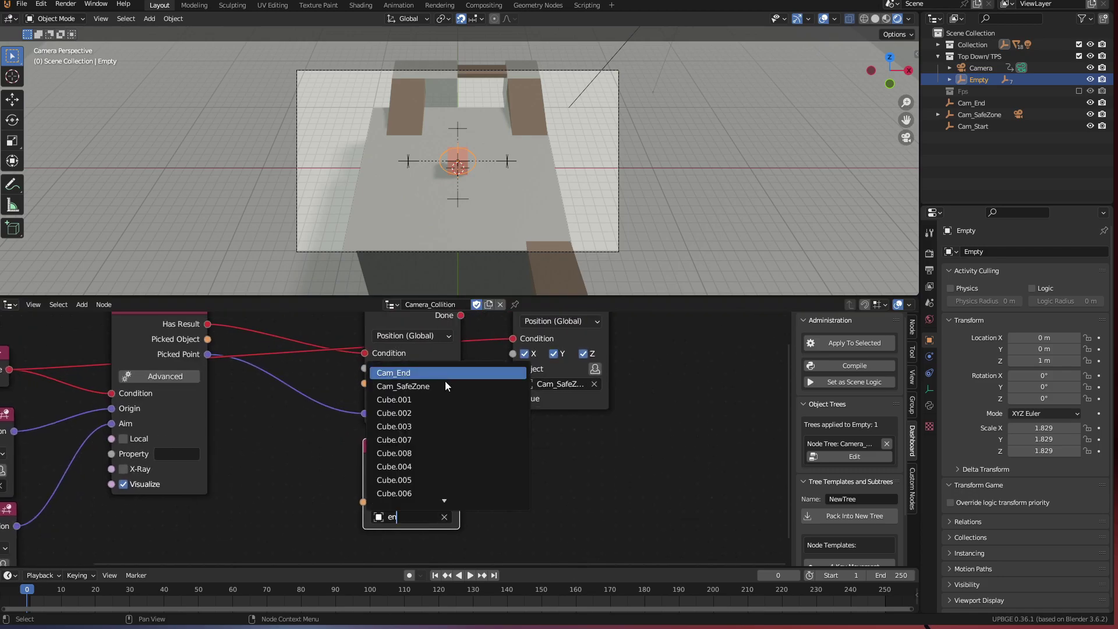
{"action": "left_click", "coordinate": [444, 379]}
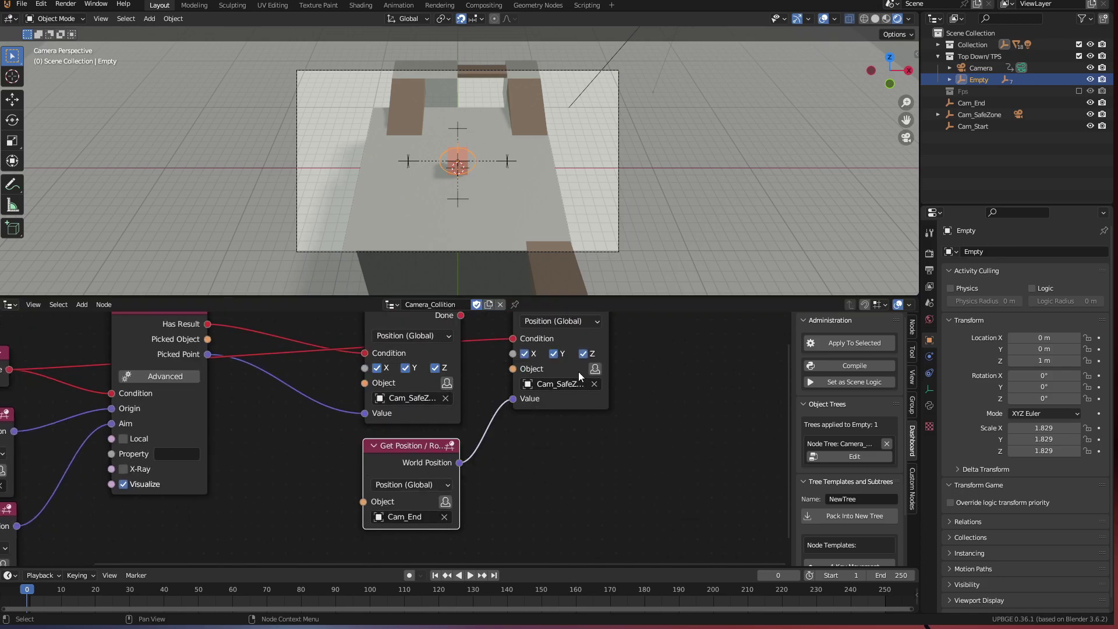
{"action": "middle_click_drag", "start_coordinate": [569, 322], "coordinate": [565, 338]}
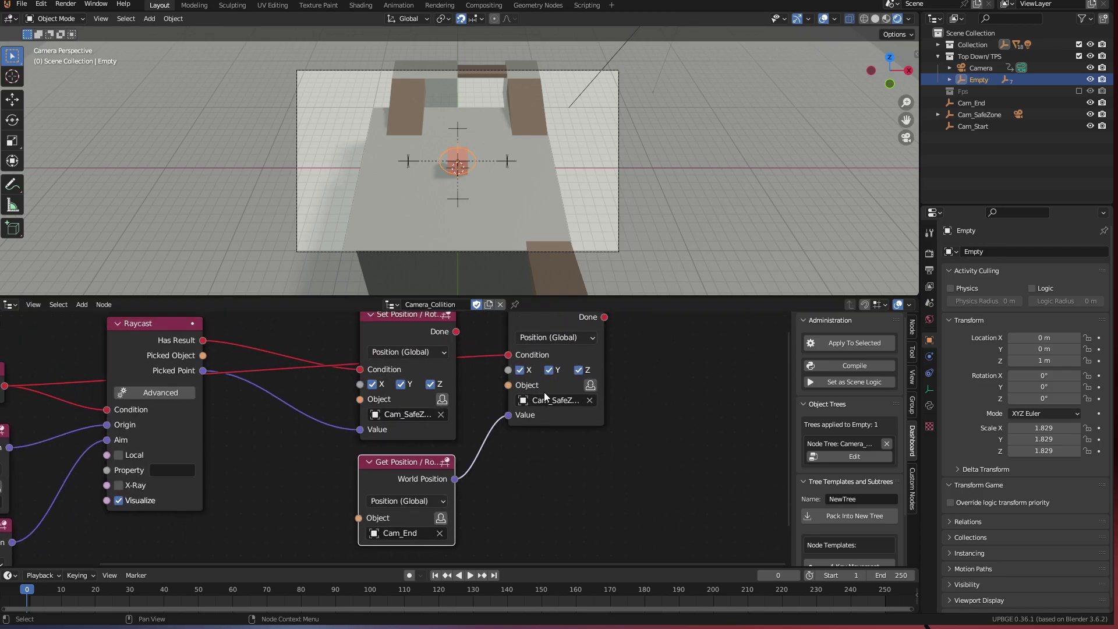